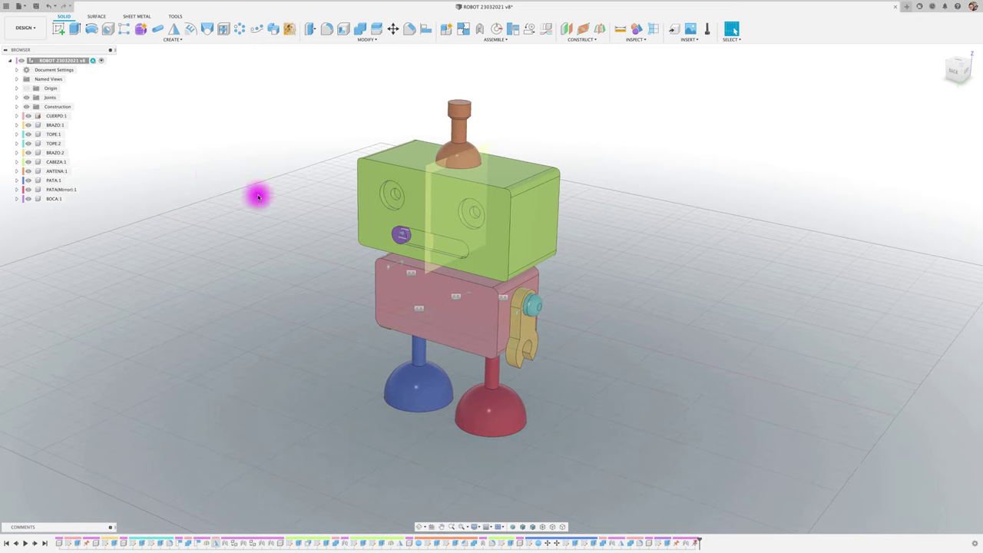
Swing the yellow arm down-left on its joint and tilt the green head on its joint
left_click_drag(529, 328, 499, 325)
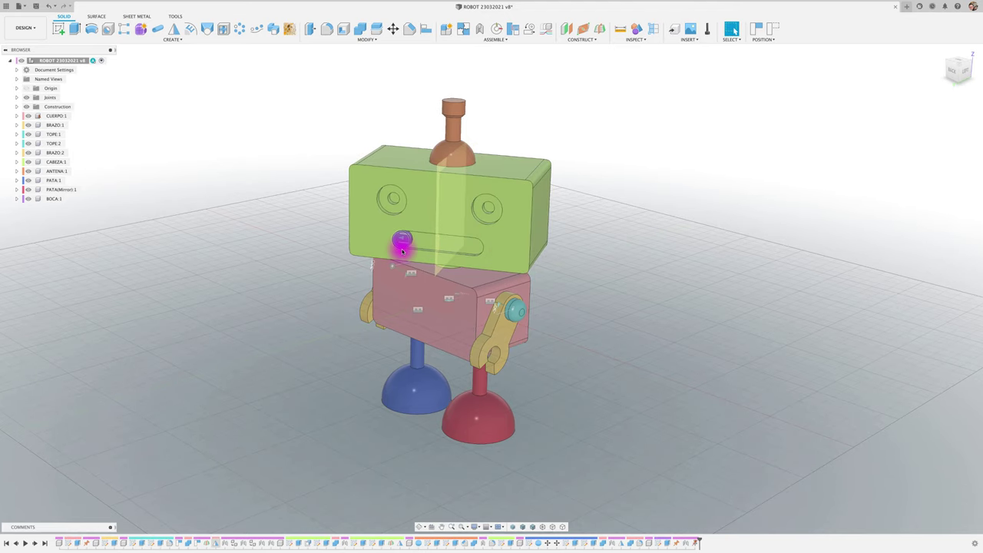
left_click_drag(402, 245, 461, 248)
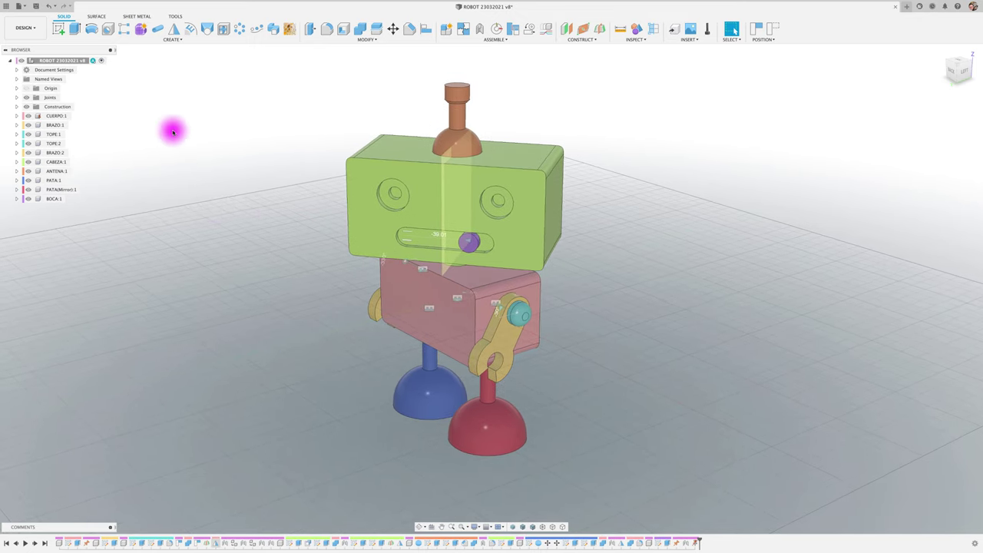
left_click(34, 29)
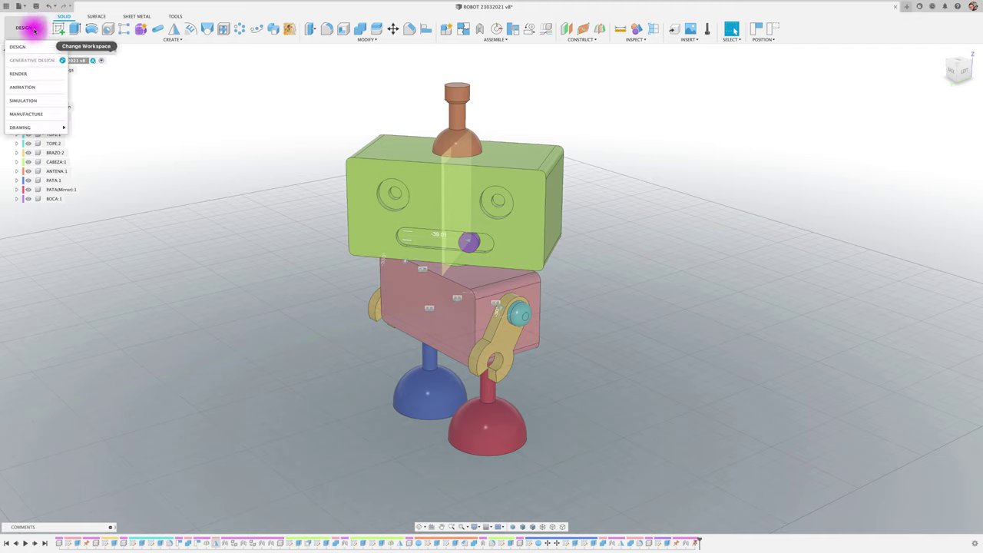
mouse_move(20, 127)
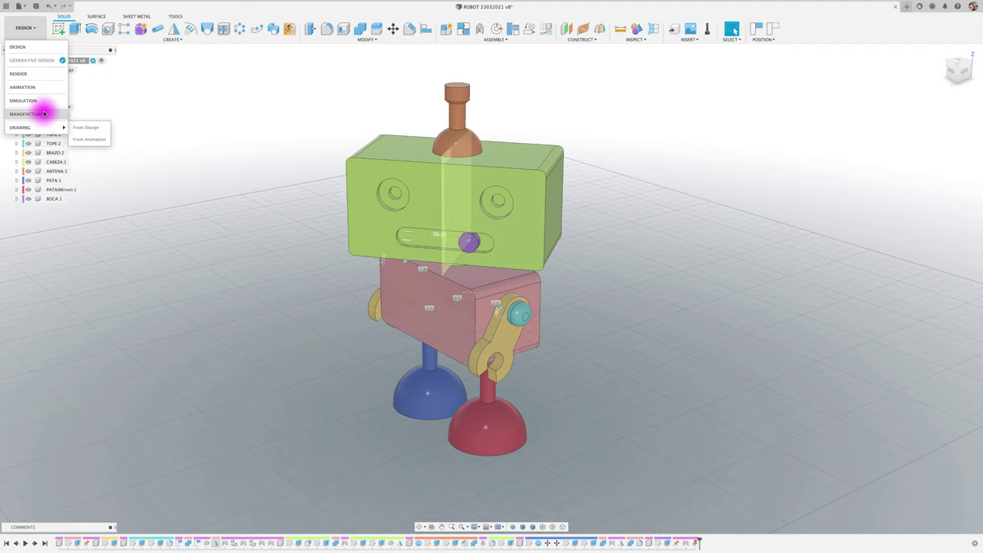
left_click(38, 75)
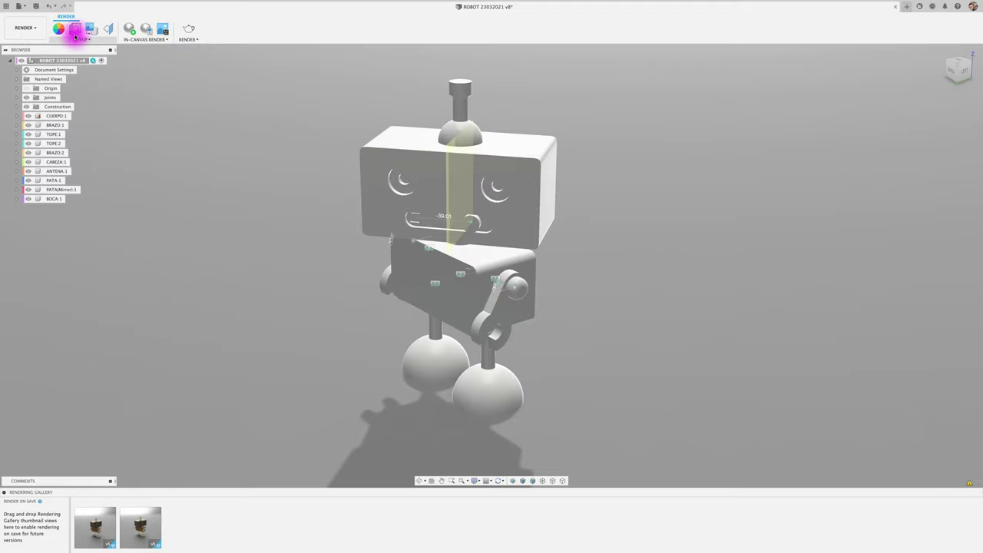
left_click(36, 29)
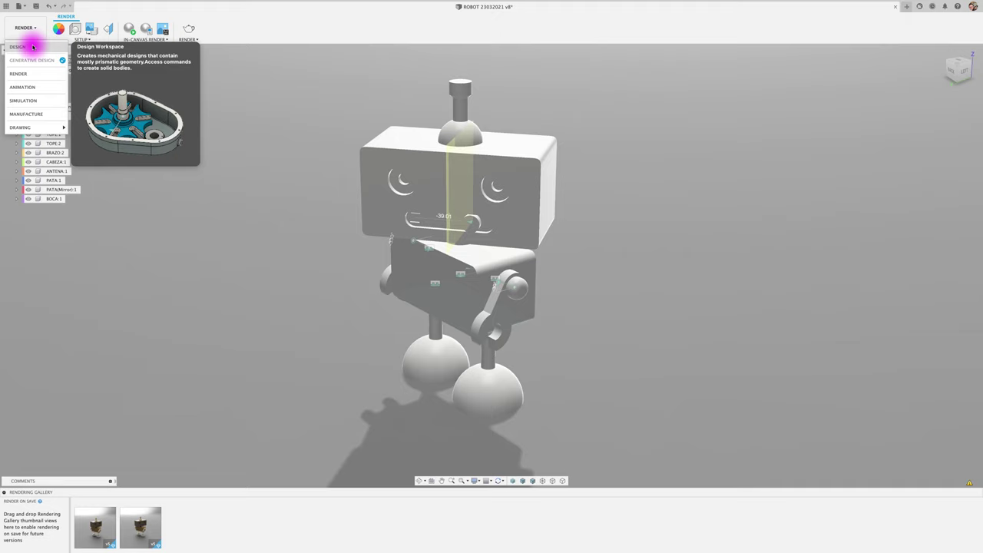
left_click(31, 47)
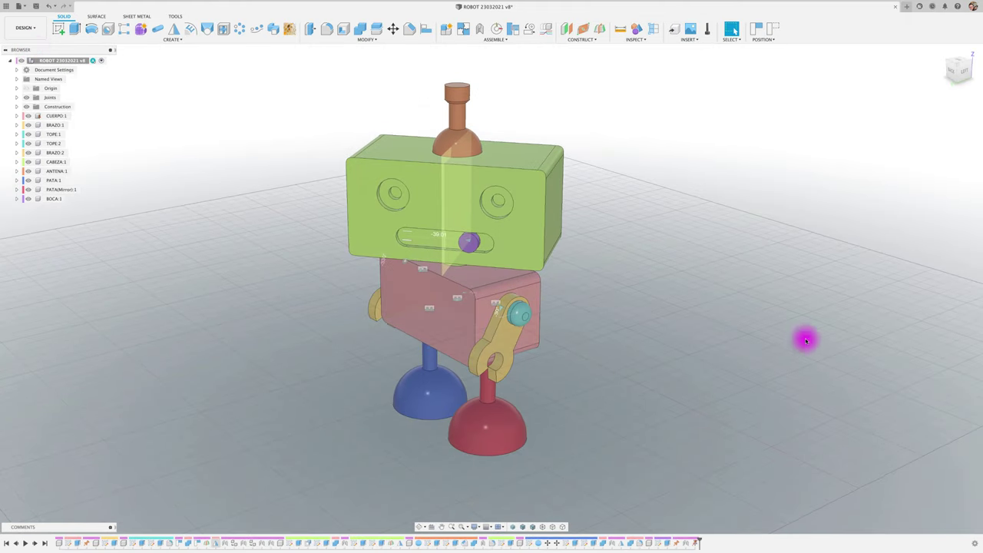
Switch off Component Color Cycling under Inspect so the robot turns plain grey, then open the account menu
left_click(635, 40)
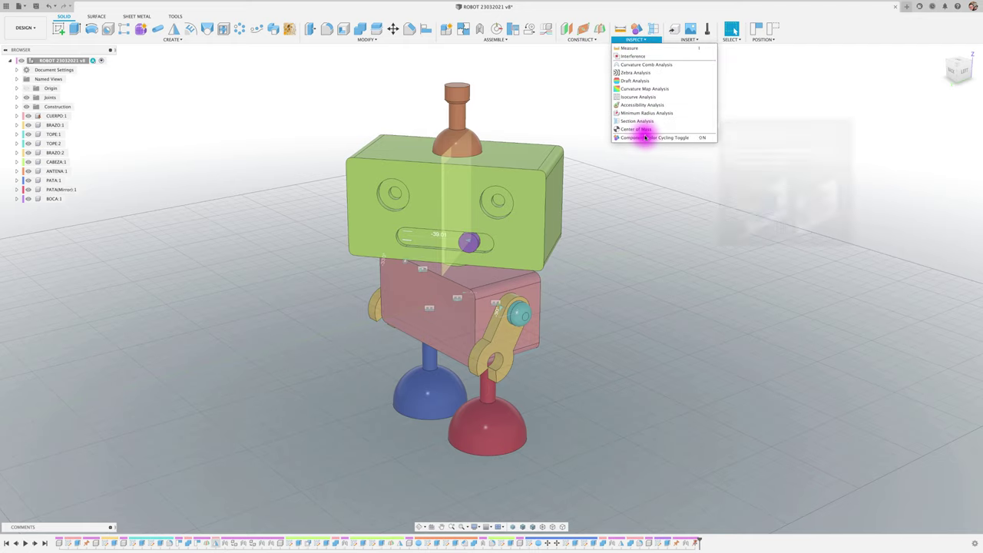
left_click(637, 28)
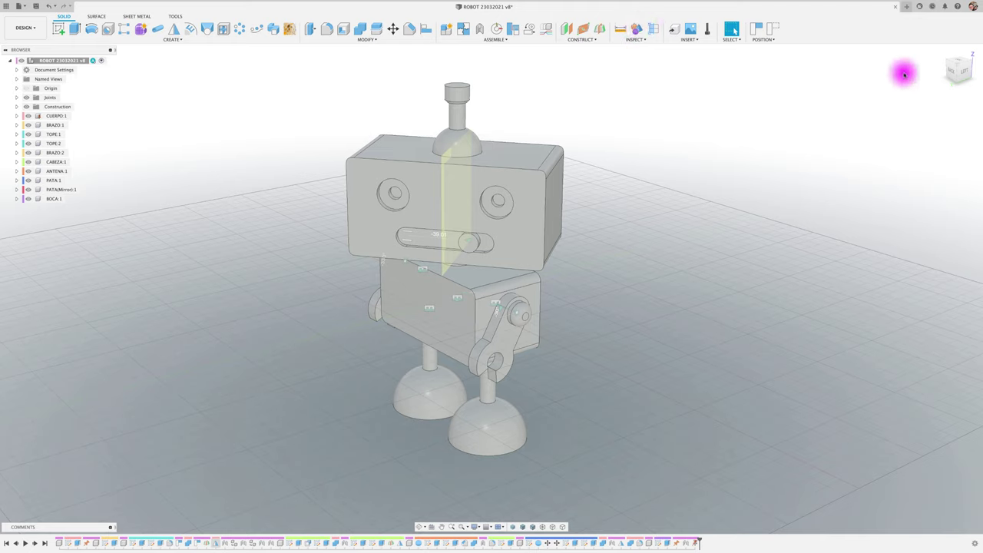
left_click(973, 6)
left_click(946, 26)
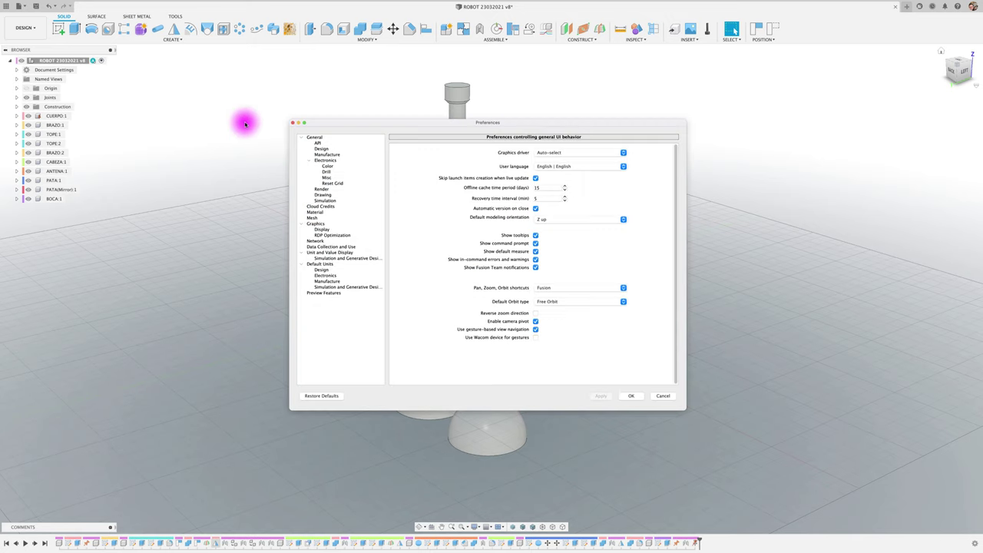
left_click_drag(395, 124, 384, 123)
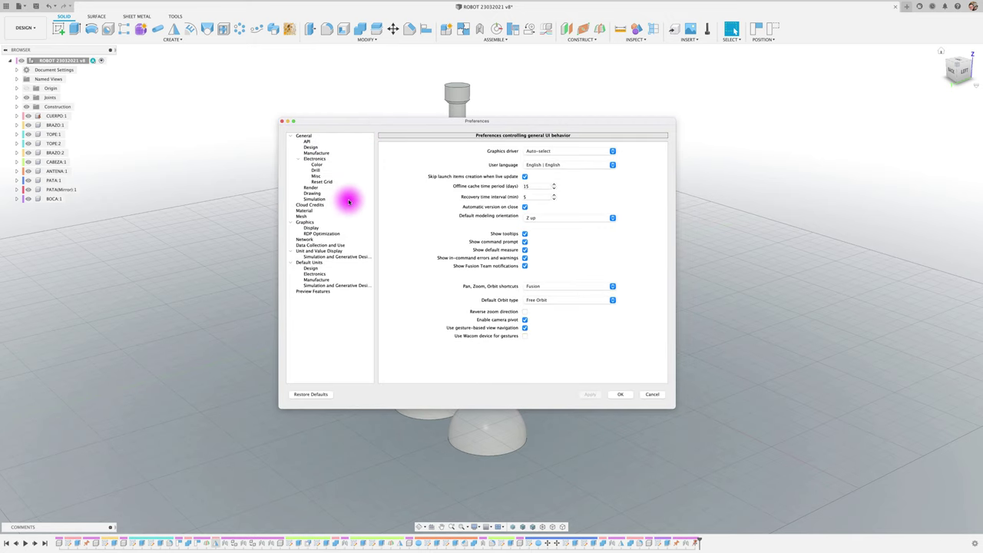
left_click(306, 210)
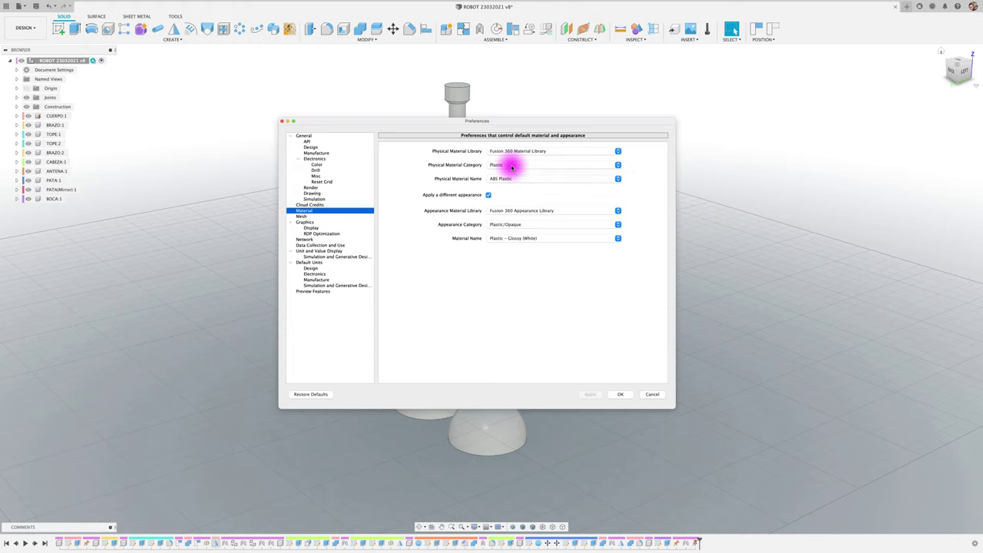
left_click(527, 164)
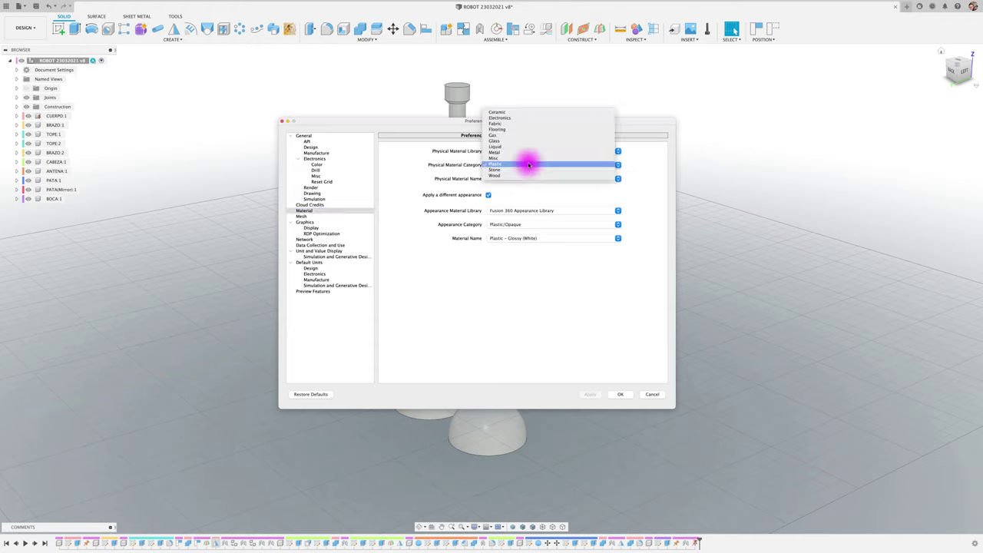
left_click(528, 191)
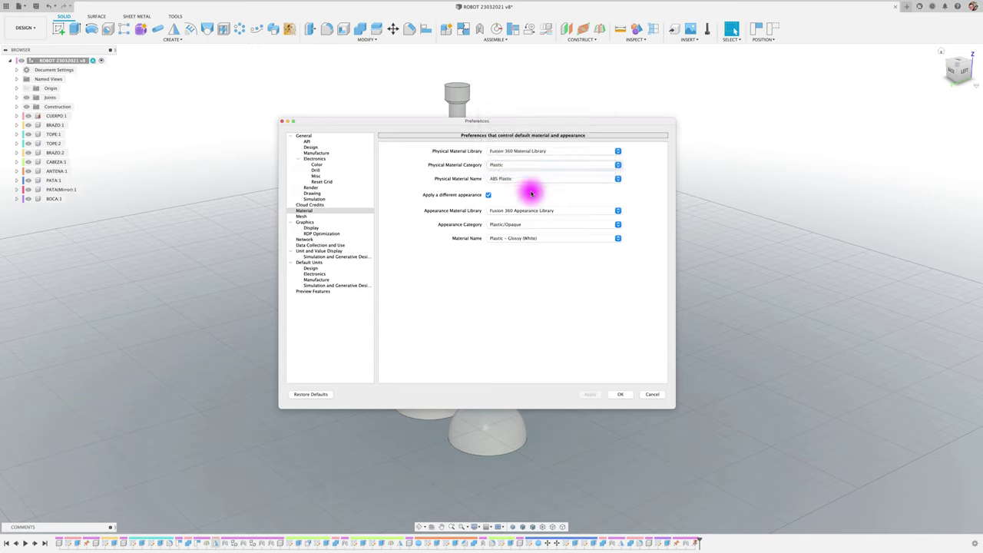
left_click(516, 181)
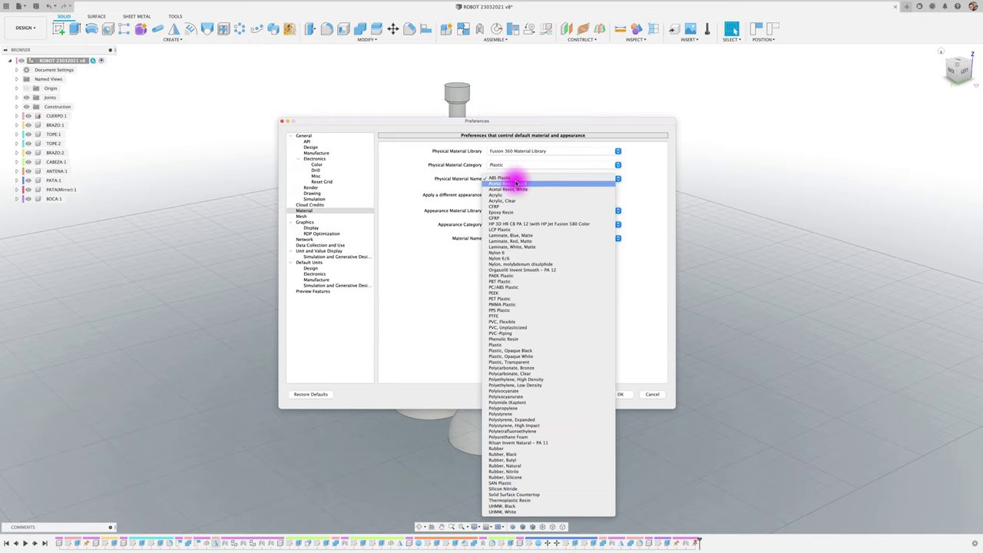
left_click(643, 184)
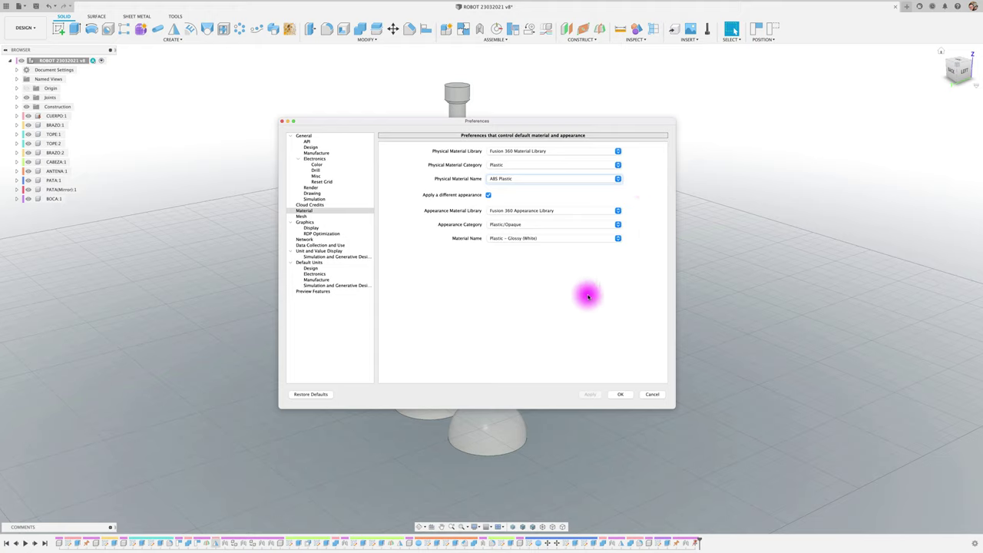
left_click(652, 394)
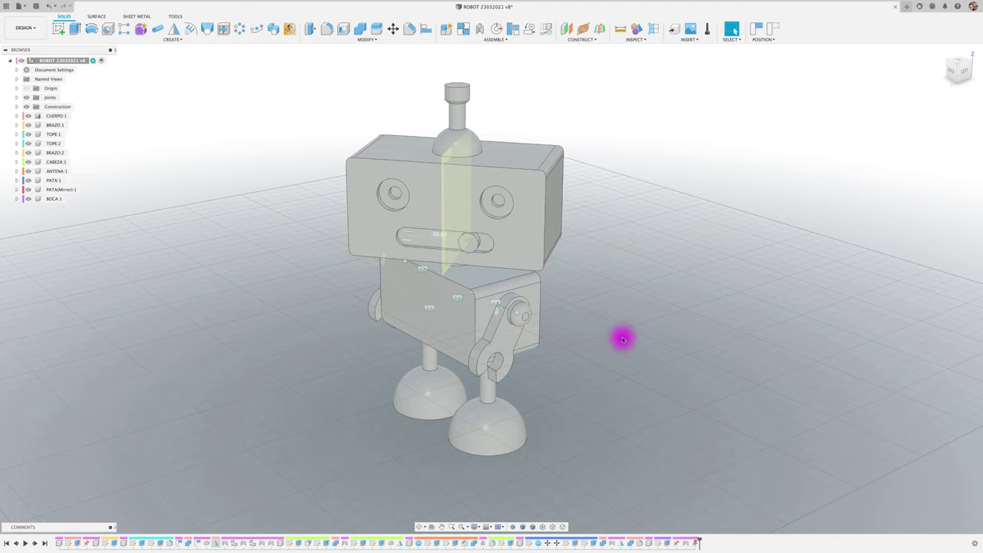
Switch to the Render workspace and hide all work features, sketches and joints in the viewport
left_click(25, 27)
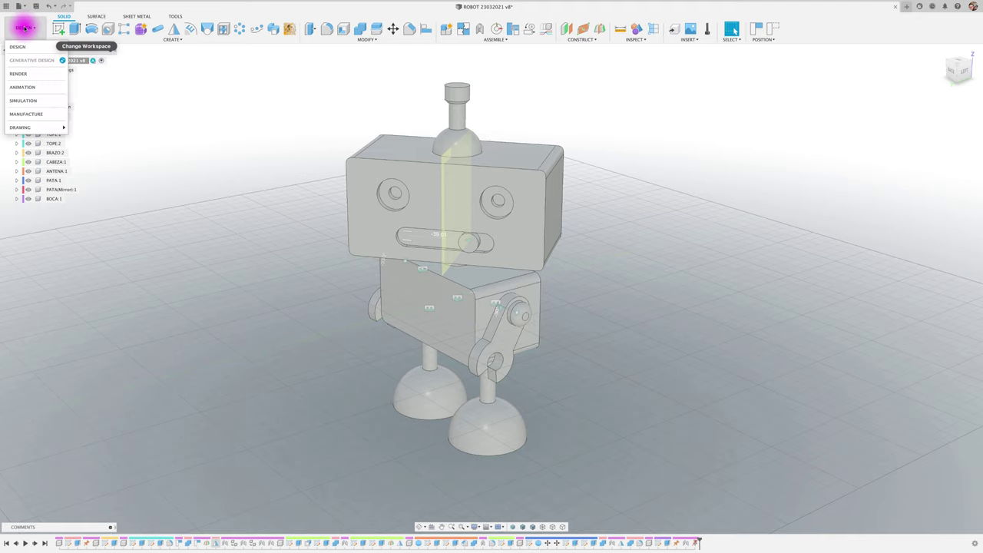
left_click(23, 74)
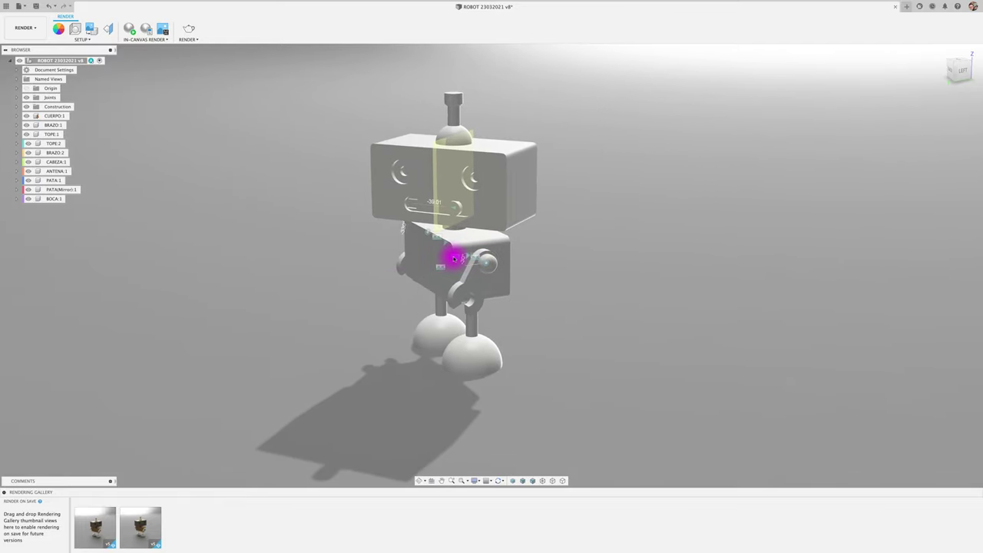
left_click(476, 481)
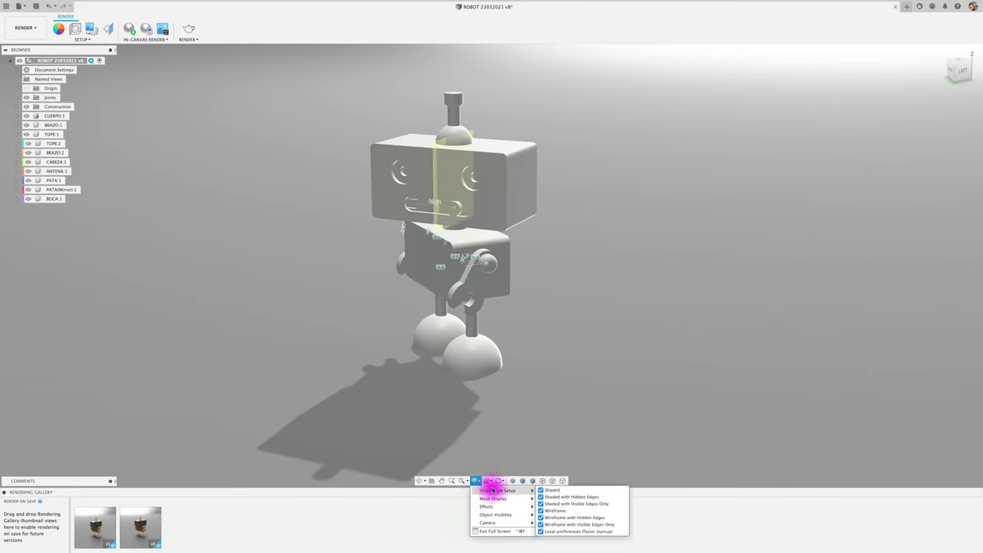
mouse_move(496, 514)
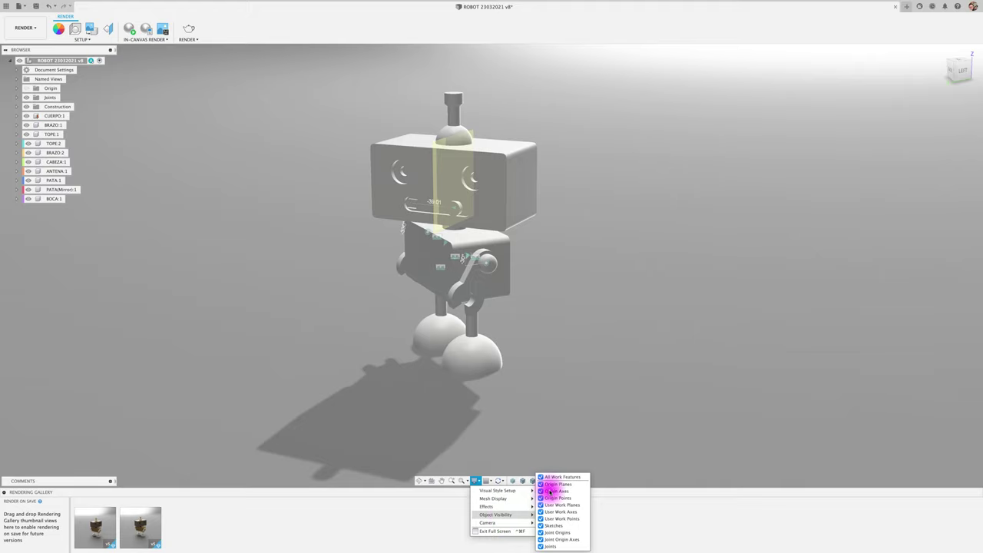
left_click(540, 477)
left_click(565, 380)
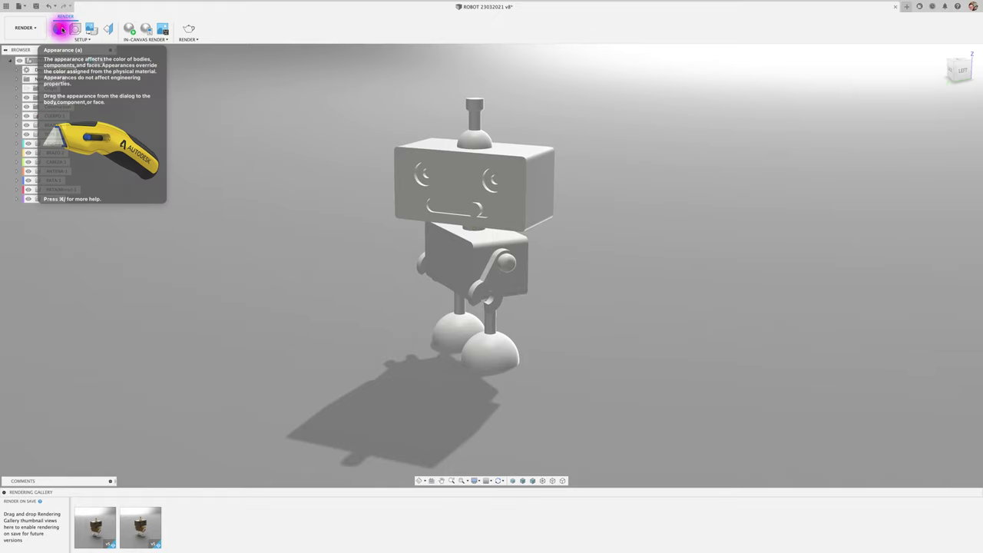
Open the Appearance panel and move it up beside the robot
left_click(61, 30)
left_click_drag(878, 147, 638, 92)
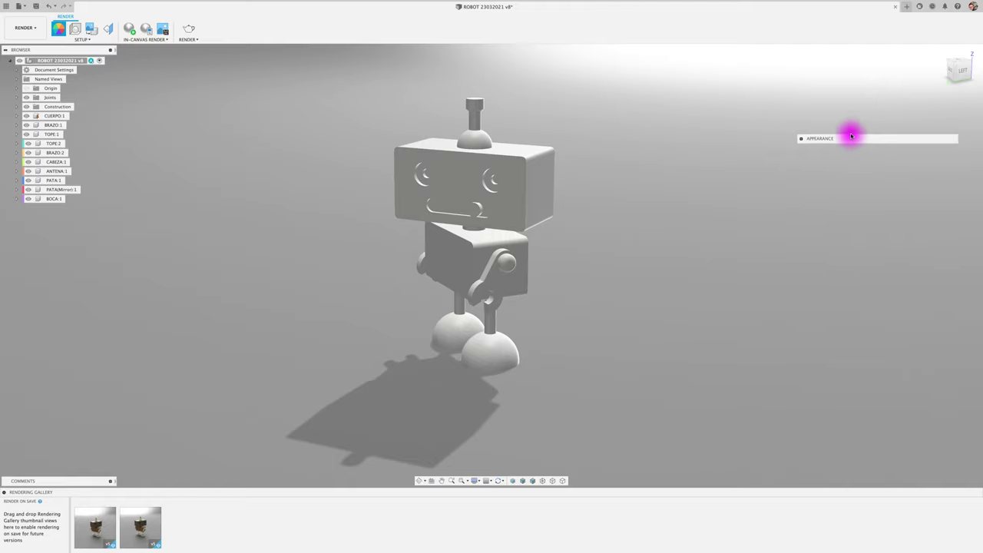
left_click_drag(704, 97, 664, 87)
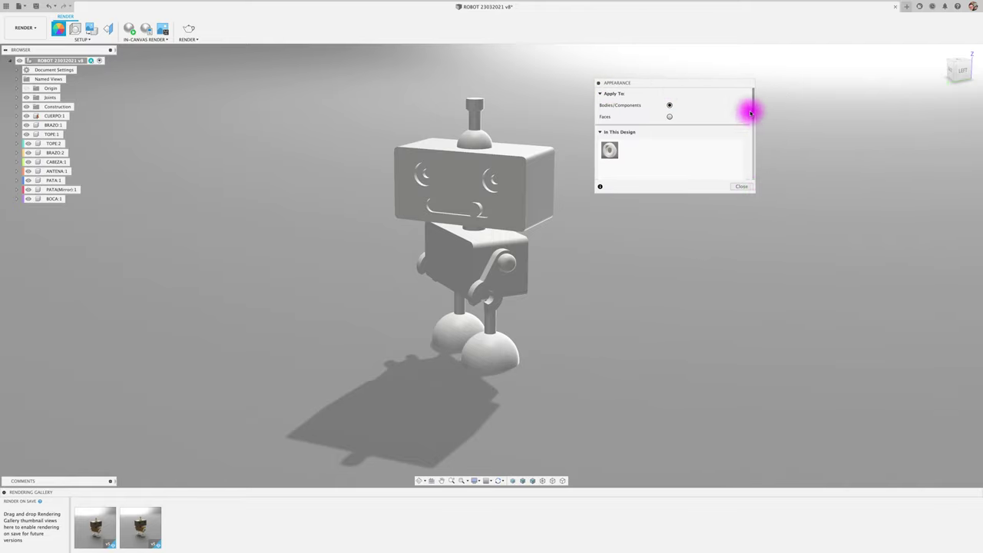
Scroll the library to Wood (Solid) and expand Unfinished to list 3D Maple, Oak, Pine and Walnut
left_click_drag(752, 110, 753, 172)
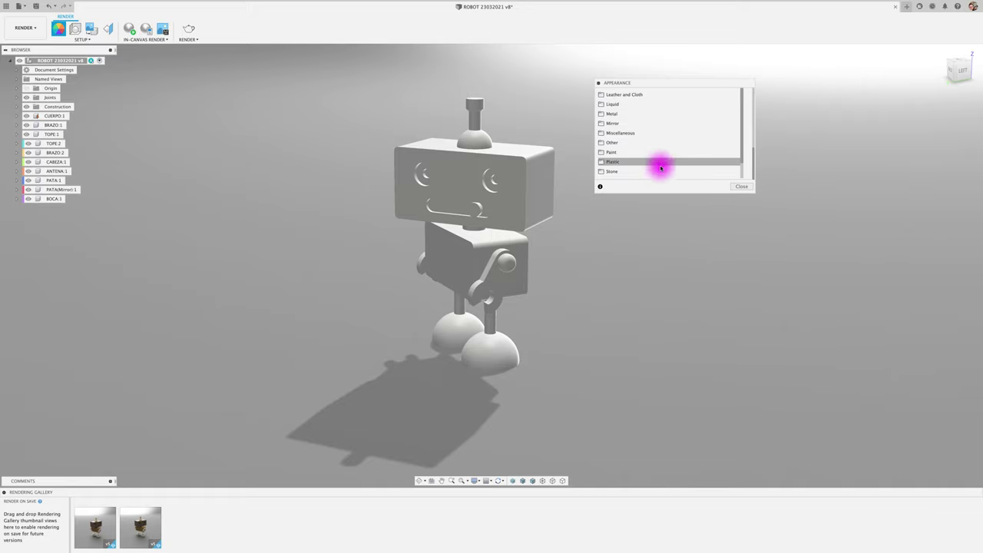
left_click_drag(752, 166, 745, 131)
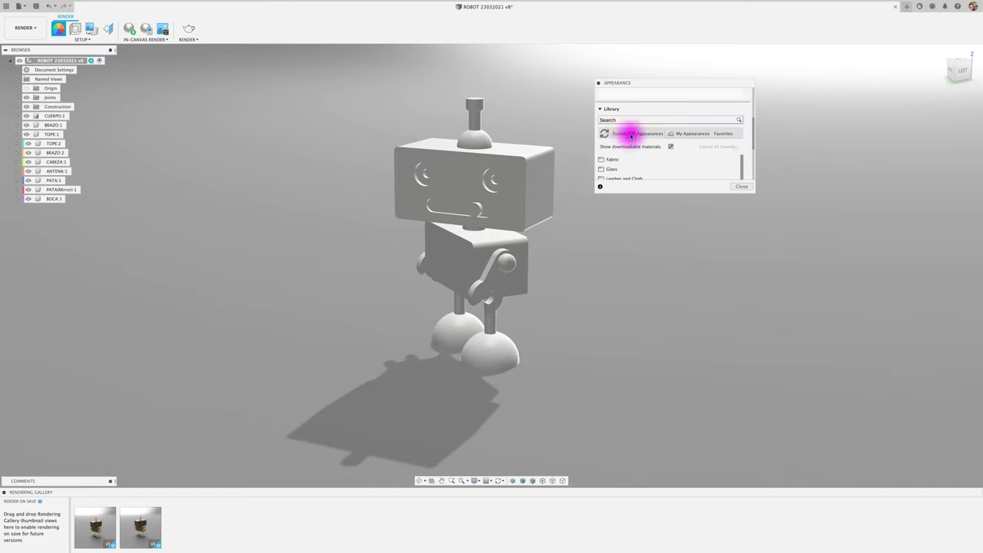
scroll(637, 168, "up", 2)
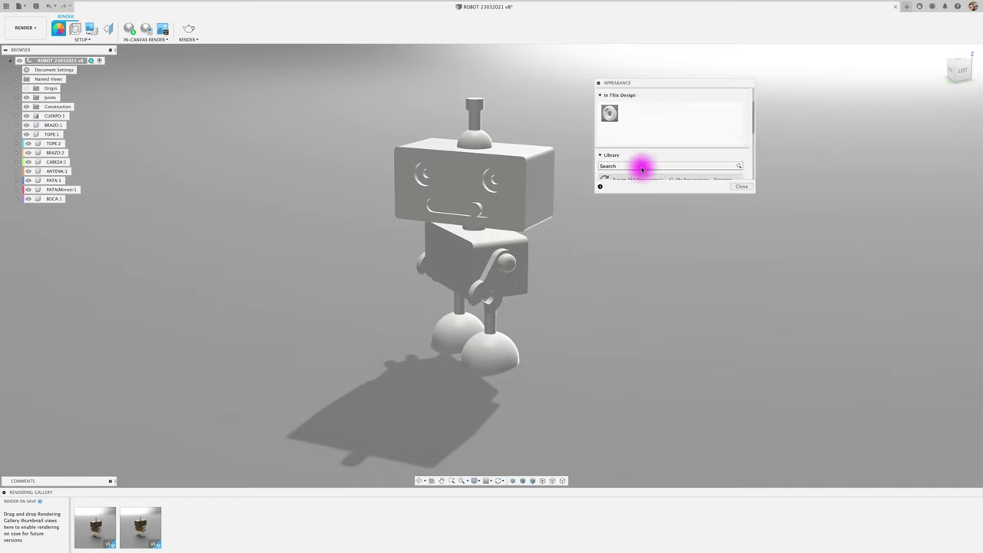
left_click_drag(753, 132, 746, 178)
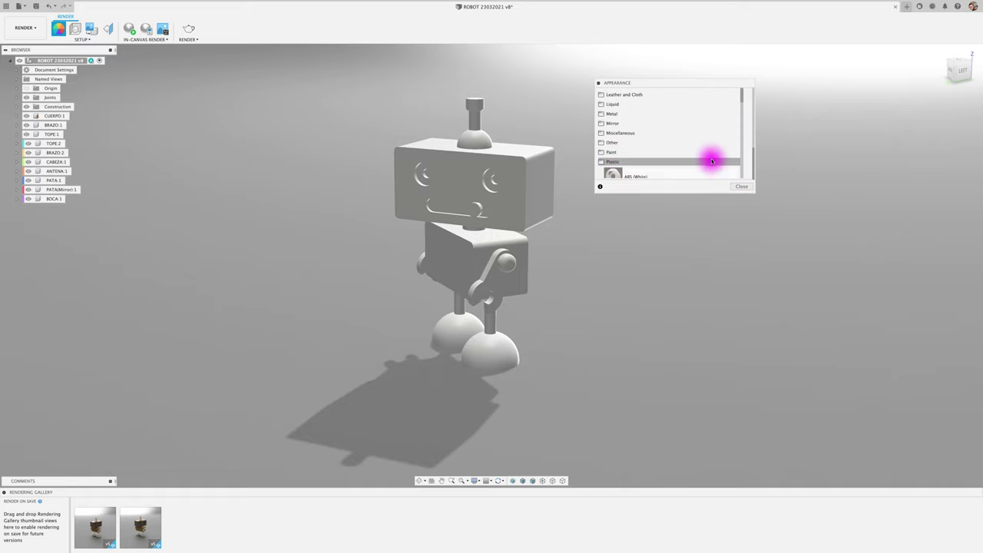
scroll(713, 155, "up", 5)
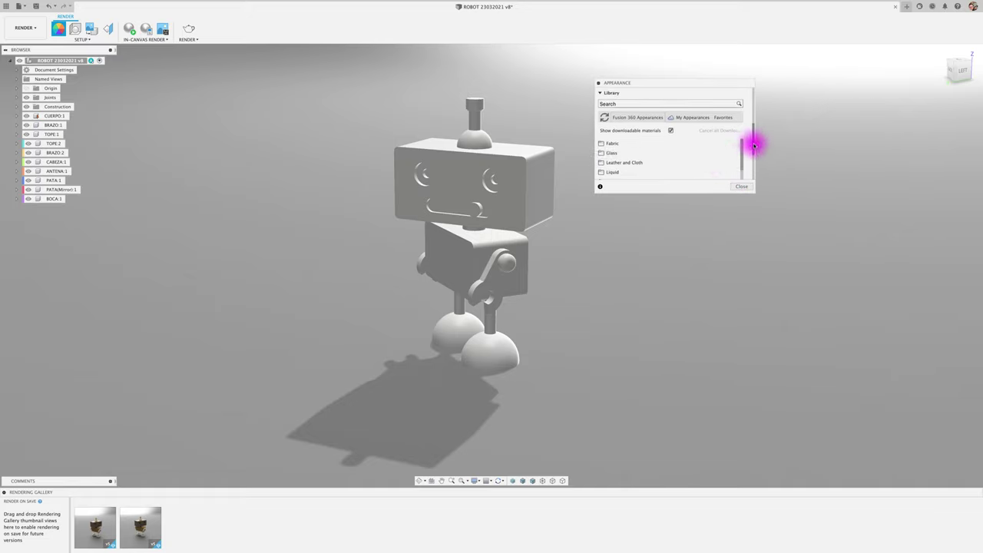
left_click_drag(752, 149, 753, 174)
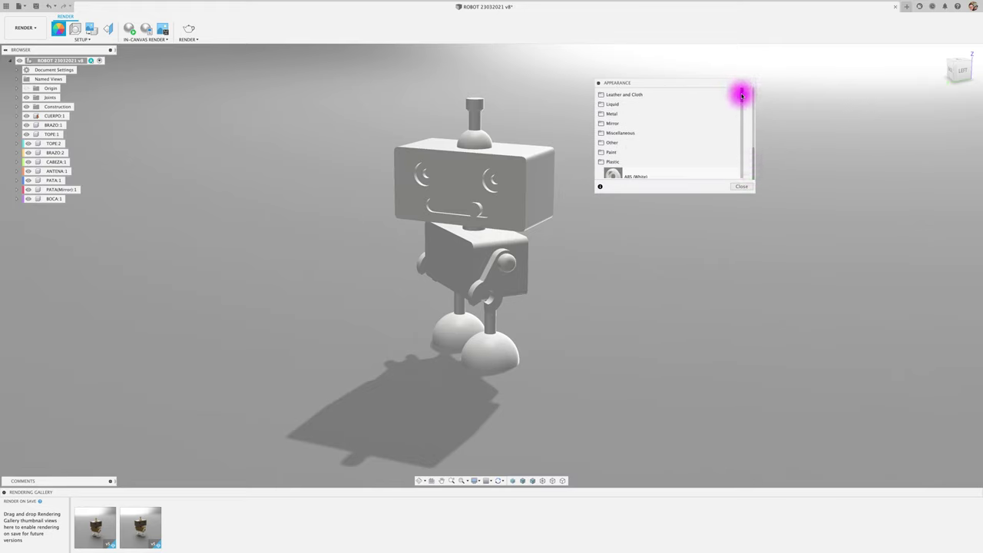
scroll(742, 97, "down", 2)
scroll(742, 100, "down", 2)
scroll(743, 117, "down", 2)
left_click_drag(743, 117, 743, 160)
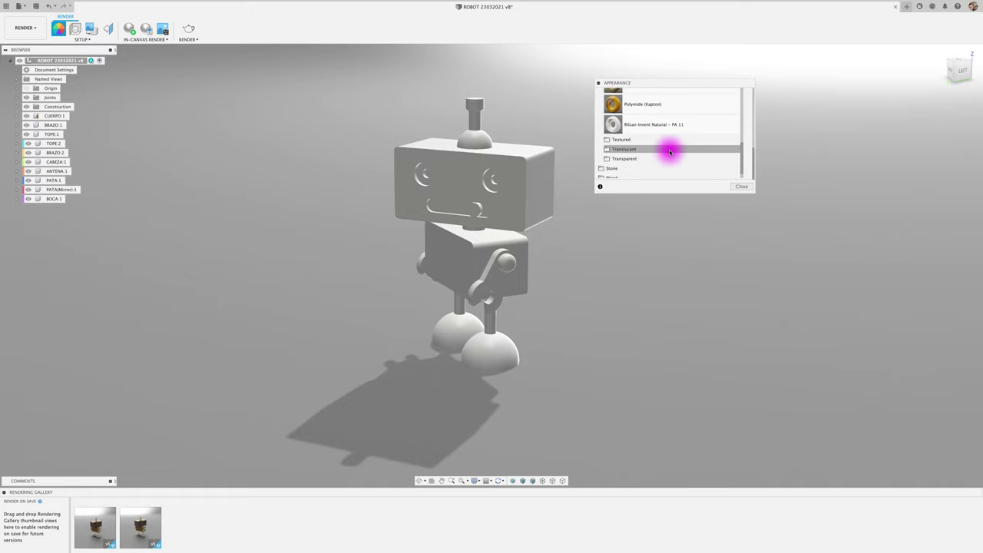
scroll(692, 152, "up", 2)
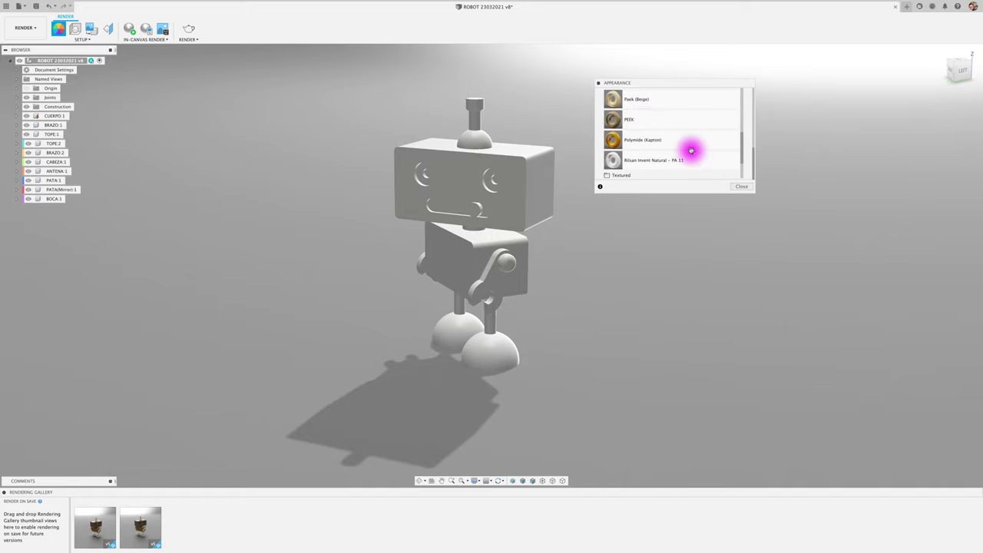
scroll(740, 146, "down", 3)
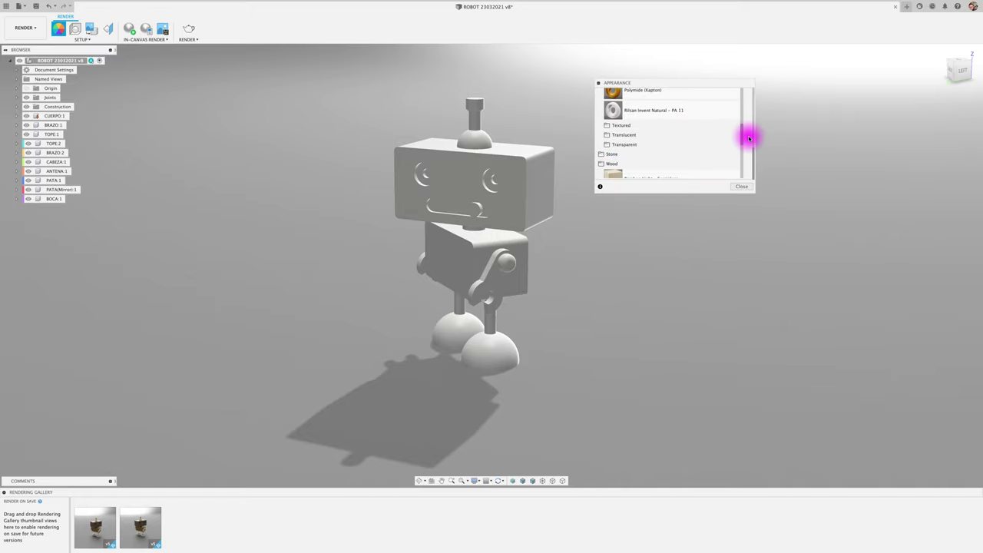
left_click_drag(743, 136, 740, 167)
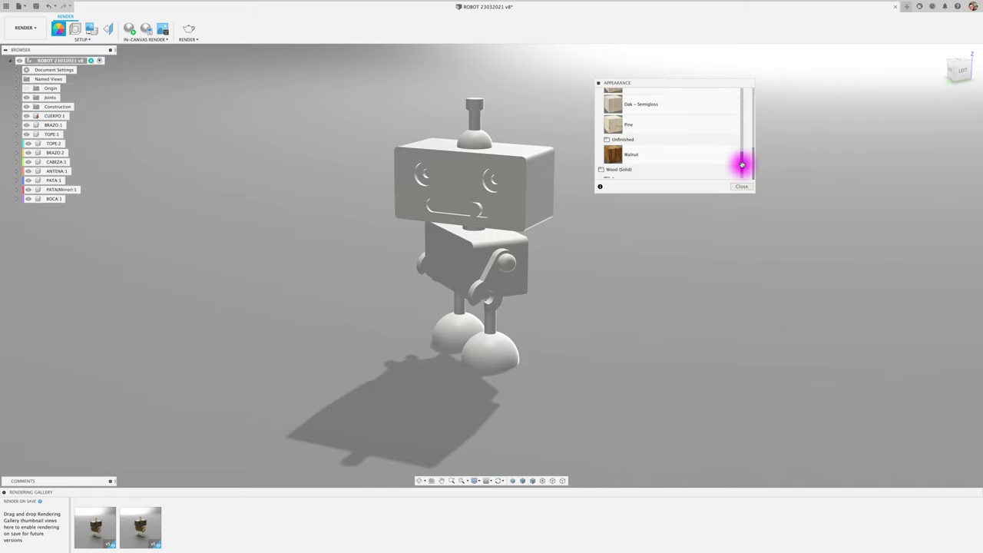
scroll(742, 164, "down", 2)
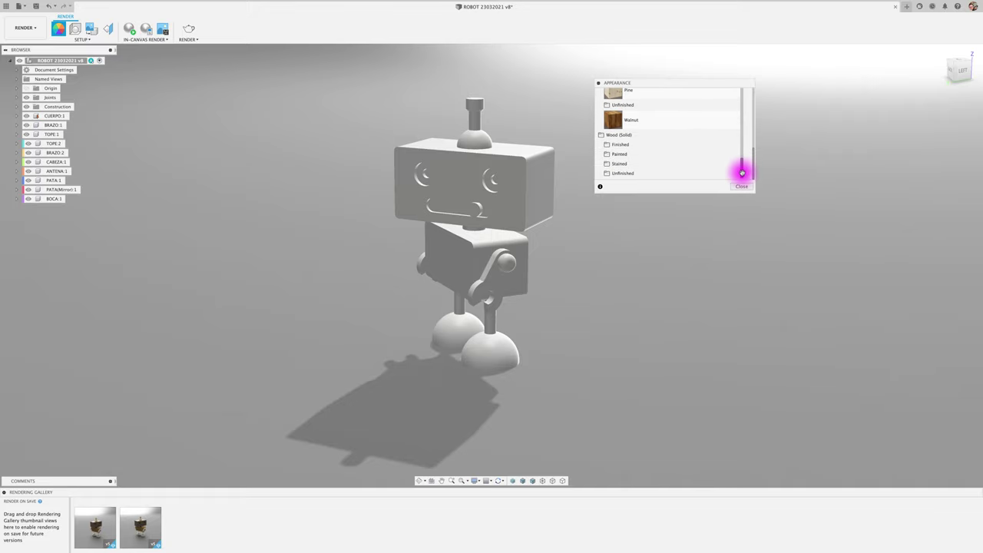
left_click(634, 175)
scroll(741, 151, "down", 2)
scroll(742, 157, "down", 3)
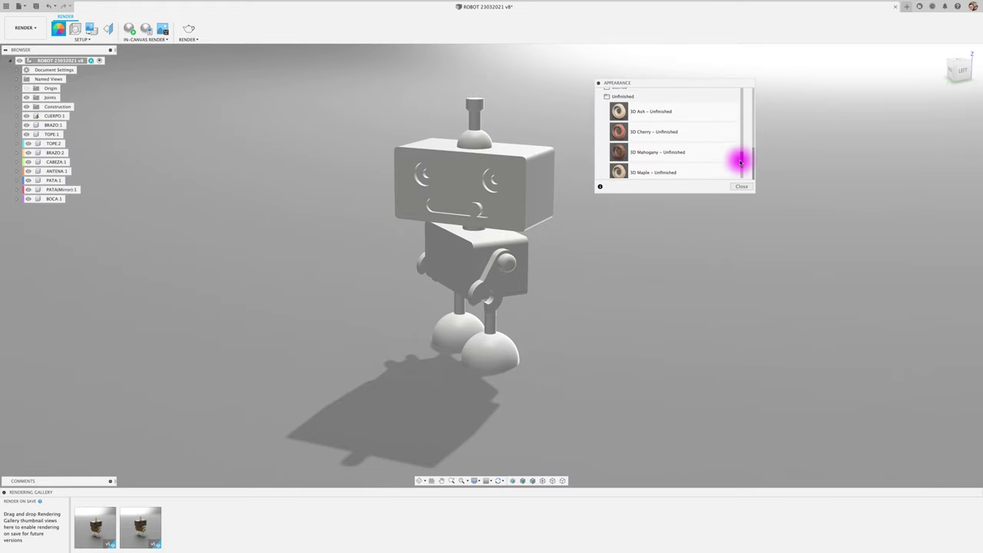
scroll(740, 166, "down", 3)
scroll(739, 173, "down", 1)
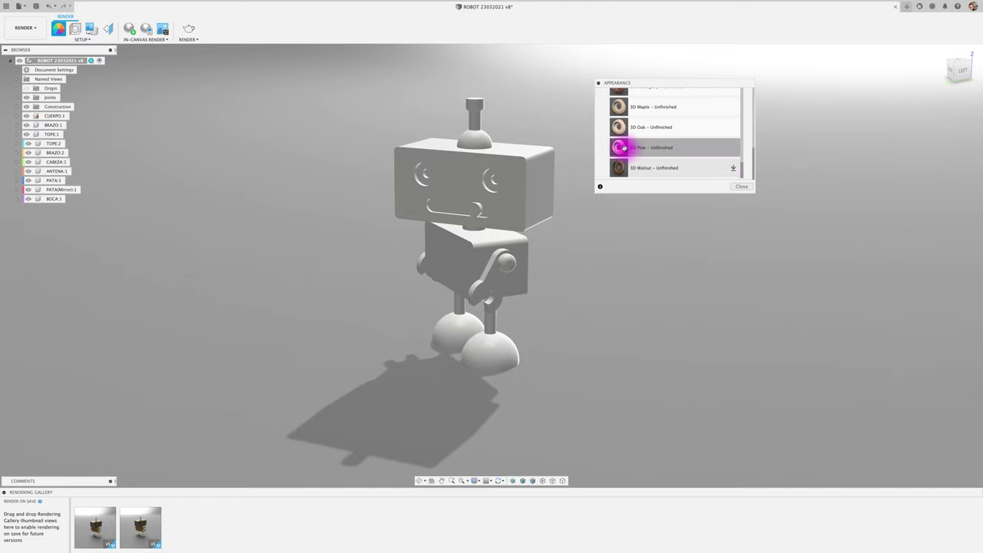
Apply the 3D Pine - Unfinished appearance to the robot's body block
left_click_drag(619, 148, 459, 249)
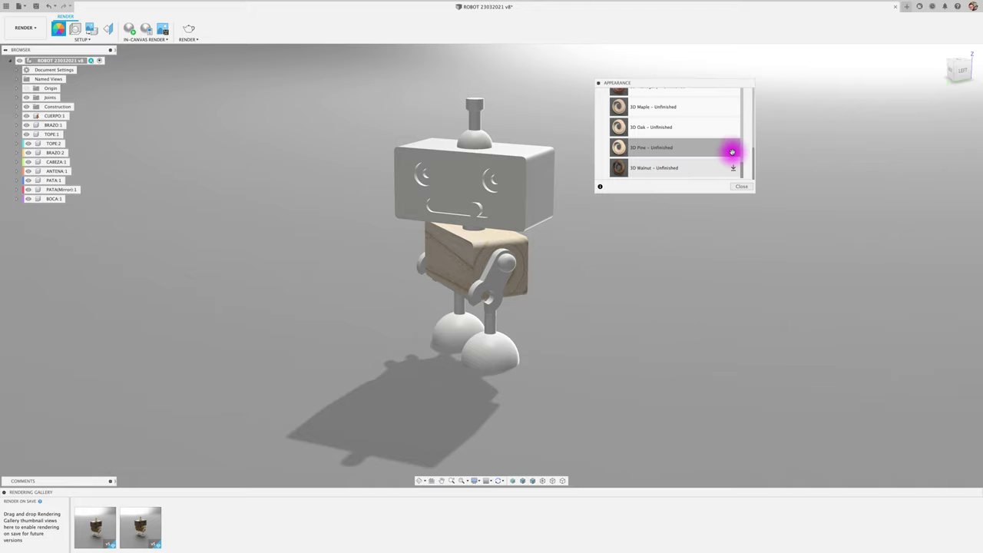
left_click_drag(752, 159, 750, 97)
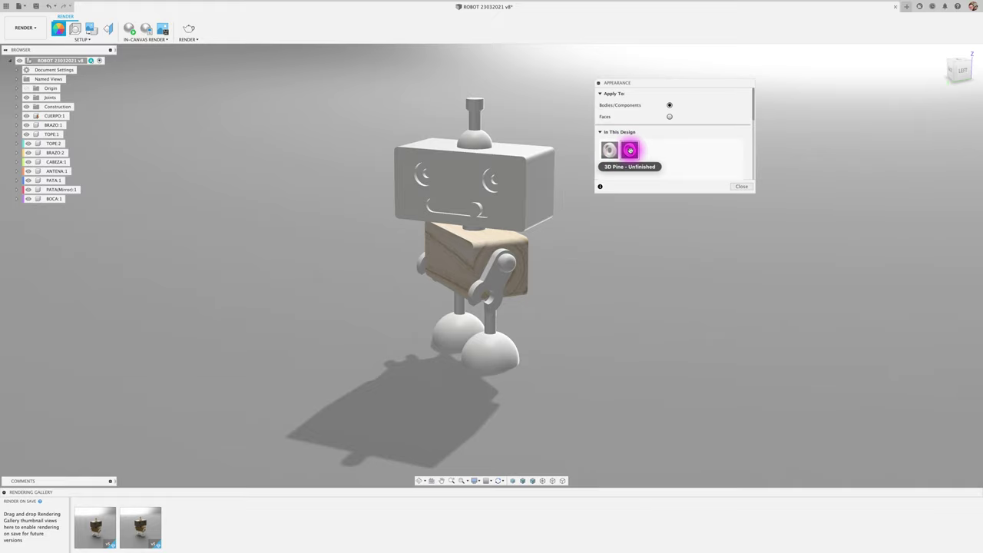
left_click_drag(630, 150, 547, 267)
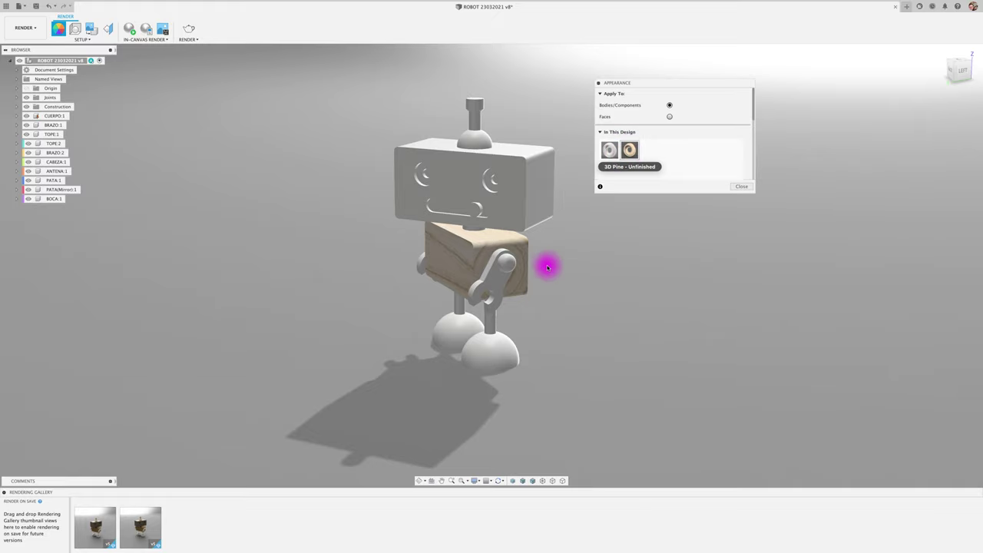
scroll(548, 267, "up", 2)
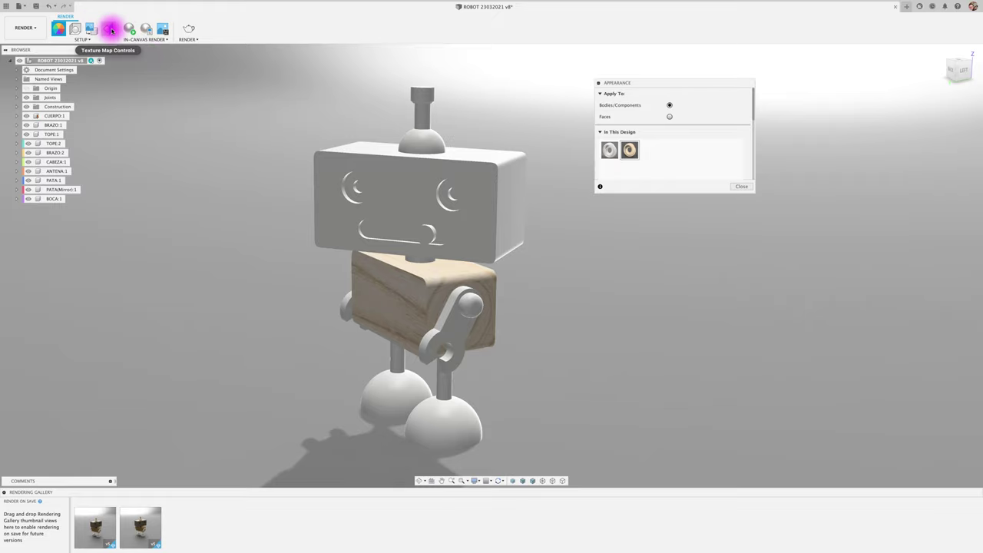
With Texture Map Controls, slide and rotate the body's pine grain, set a new axis from an edge, and accept
left_click(109, 29)
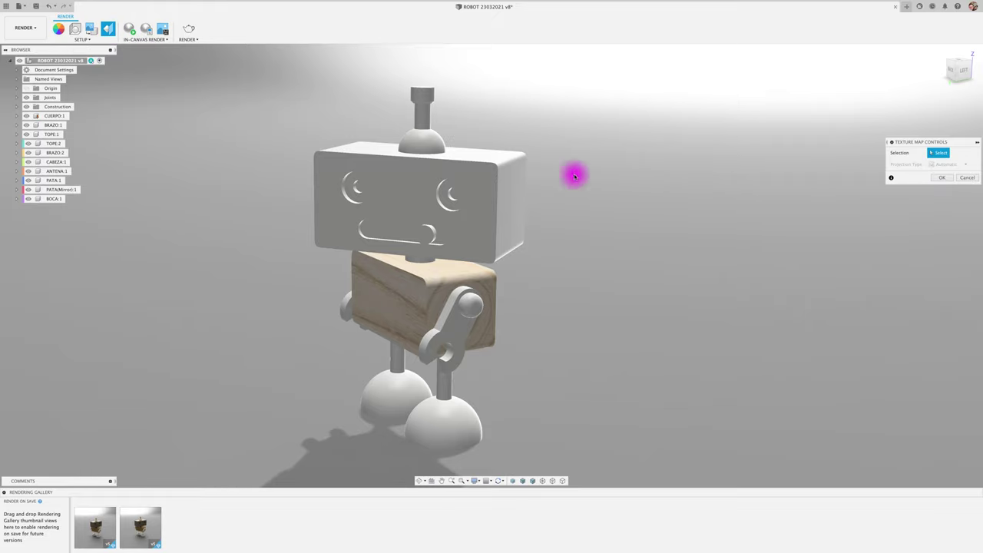
left_click_drag(947, 138, 681, 94)
left_click(395, 306)
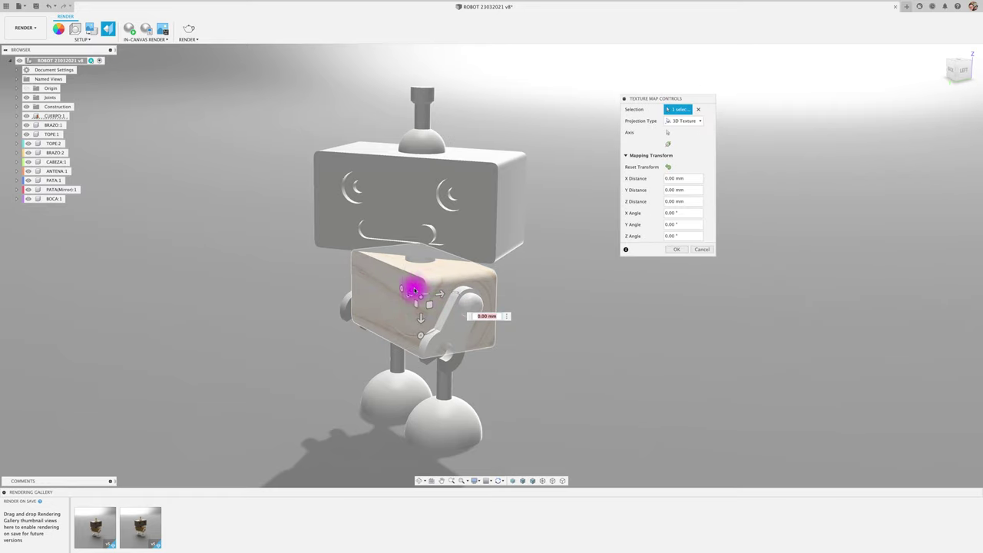
mouse_move(486, 299)
left_mouse_down()
mouse_move(335, 263)
mouse_move(397, 315)
mouse_move(391, 270)
mouse_move(395, 302)
mouse_move(410, 285)
mouse_move(478, 325)
mouse_move(469, 329)
mouse_move(448, 294)
mouse_move(450, 330)
mouse_move(434, 335)
left_mouse_up()
left_click(433, 314)
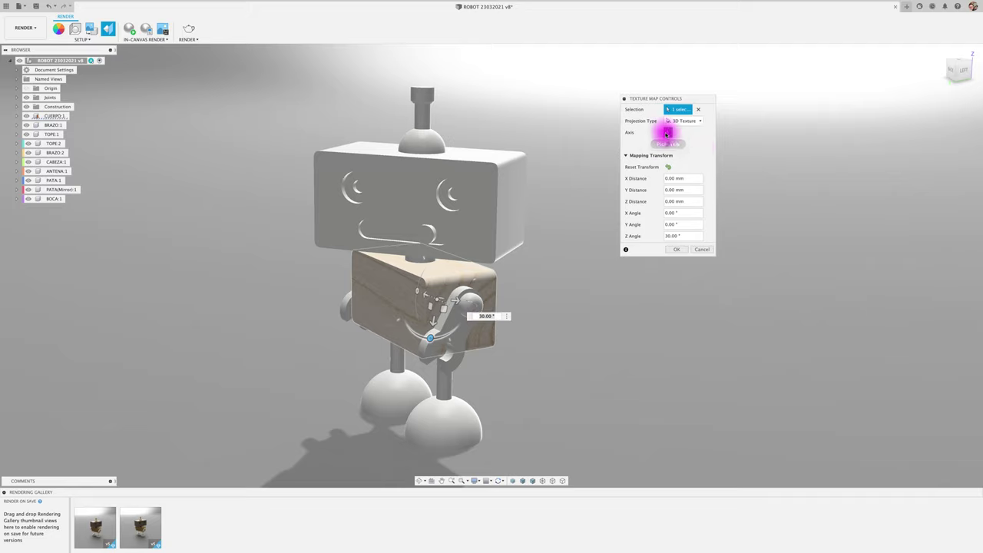
left_click(665, 134)
left_click(411, 276)
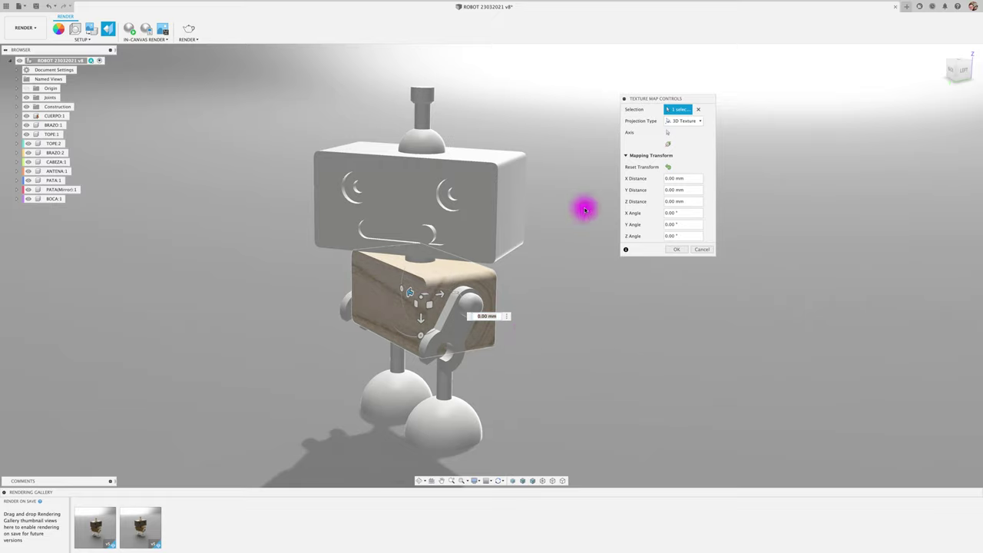
mouse_move(411, 293)
left_mouse_down()
mouse_move(375, 279)
mouse_move(390, 287)
left_mouse_up()
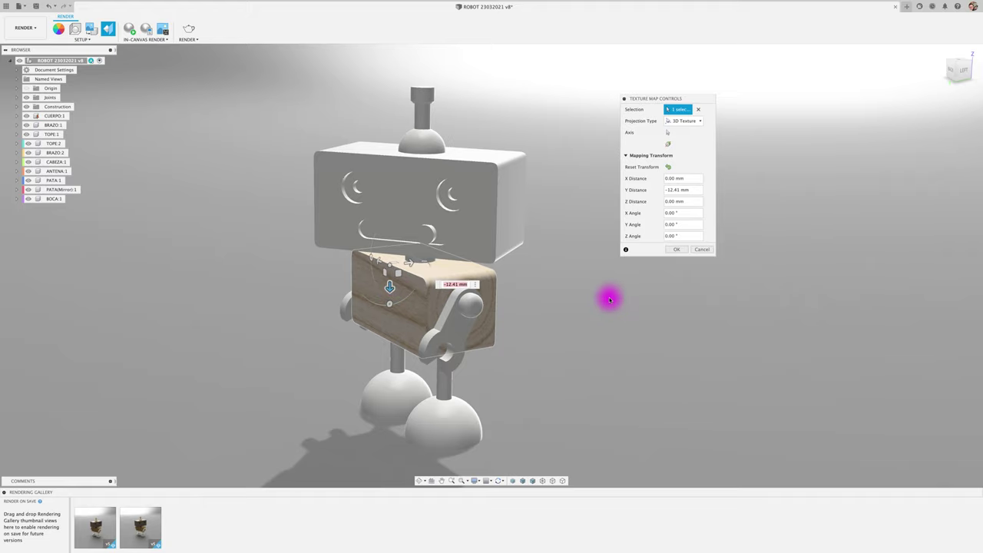
left_click(673, 250)
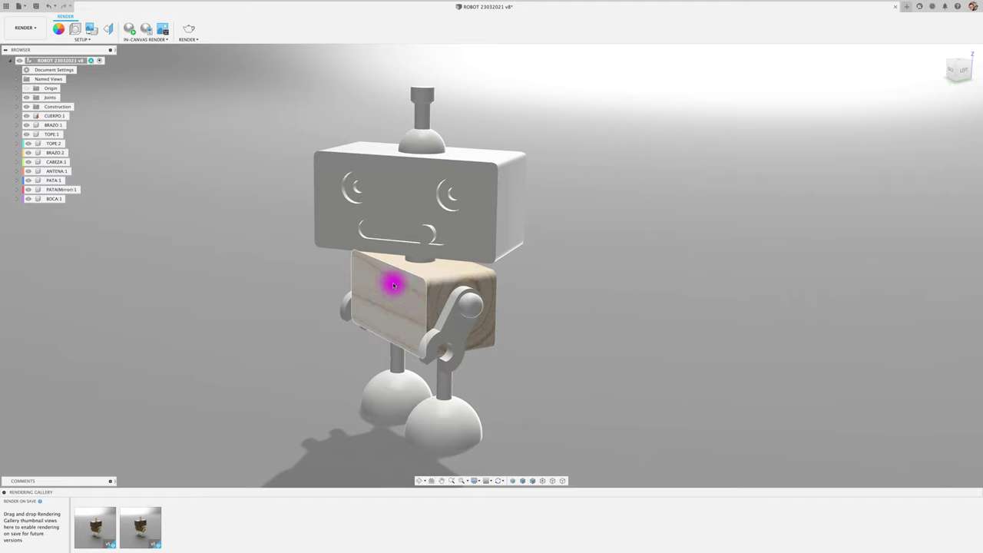
Edit the 3D Pine appearance and change its earlywood colour to bright teal (60, 221, 211)
left_click(58, 28)
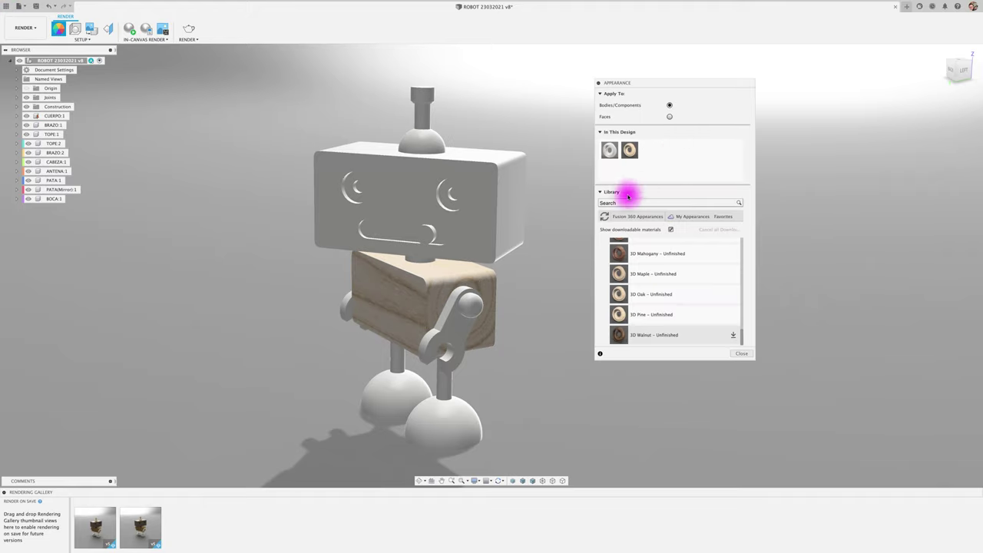
double_click(631, 153)
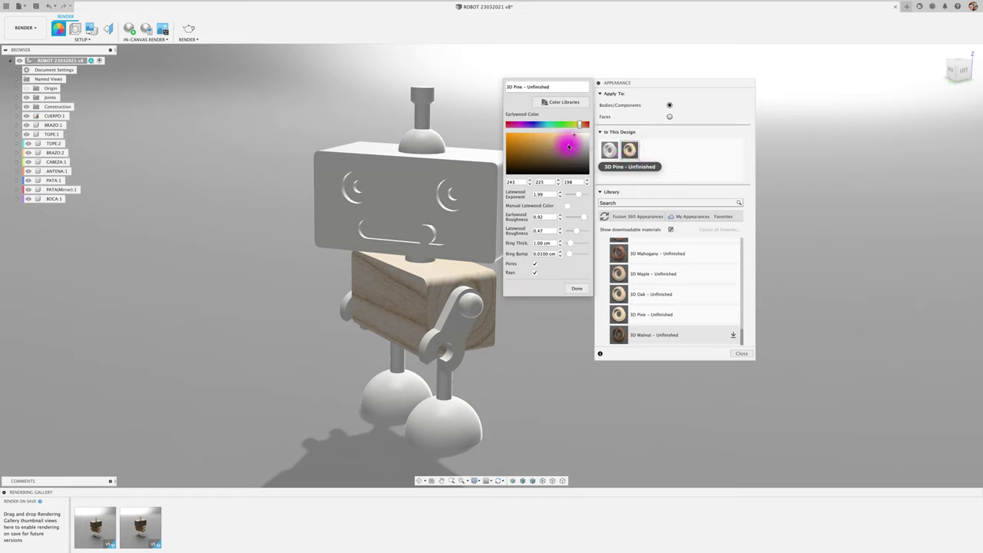
mouse_move(571, 136)
left_mouse_down()
mouse_move(512, 137)
mouse_move(569, 143)
left_mouse_up()
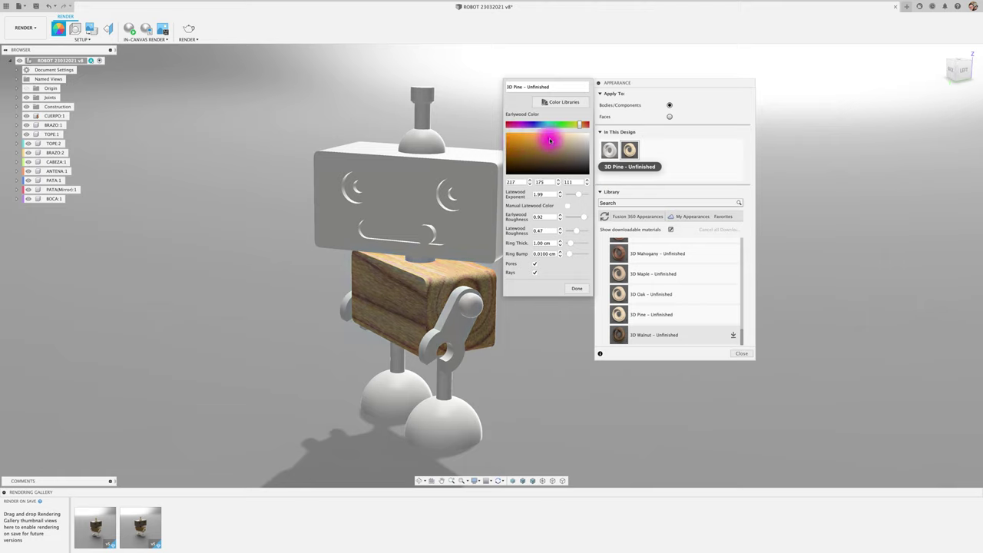
left_click(548, 125)
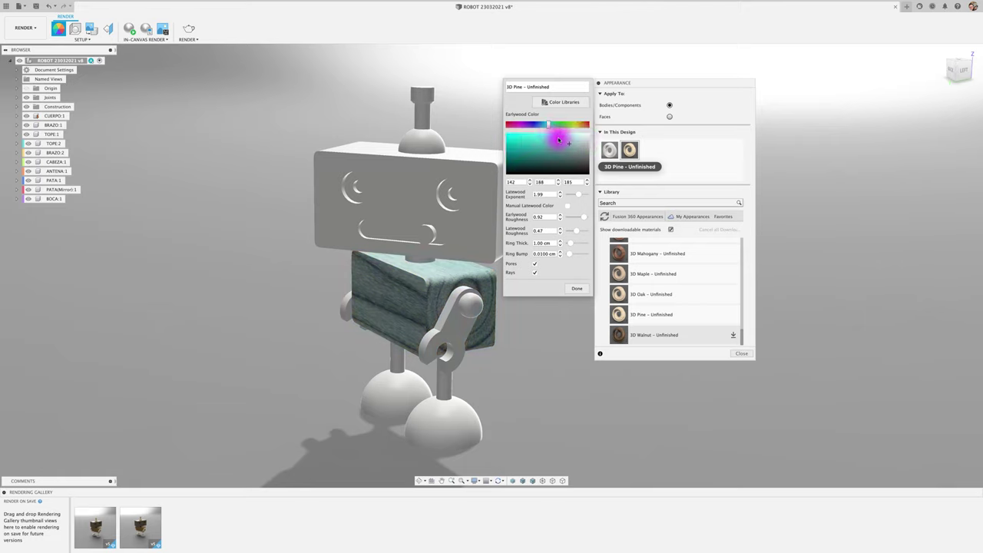
left_click(574, 151)
left_click_drag(574, 151, 527, 139)
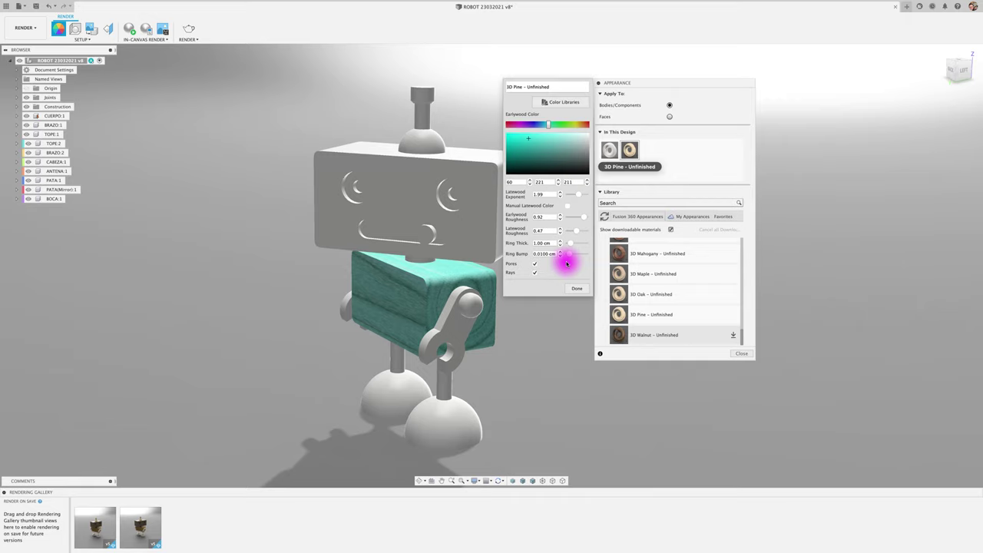
Toggle the wood pattern's rays and pores off and back on
left_click(534, 272)
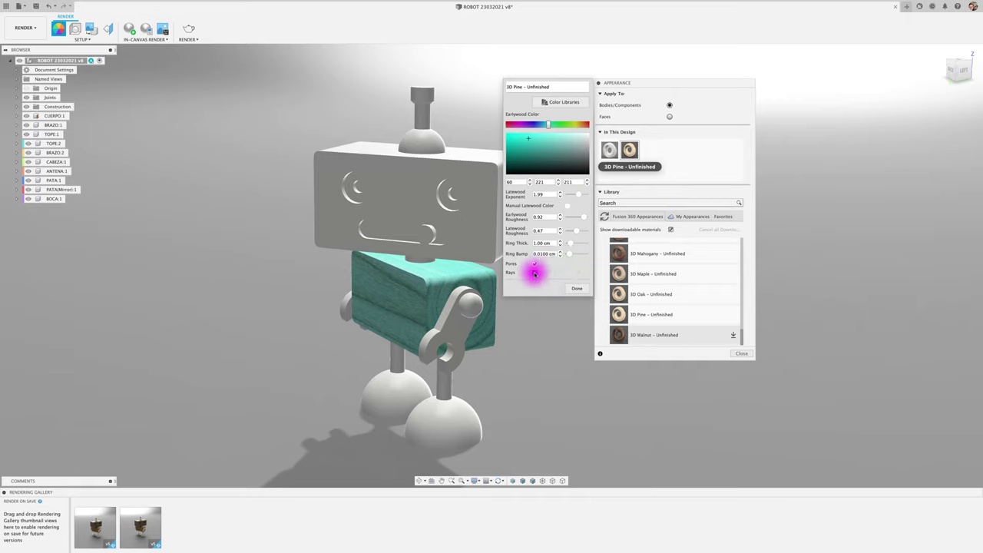
left_click(534, 265)
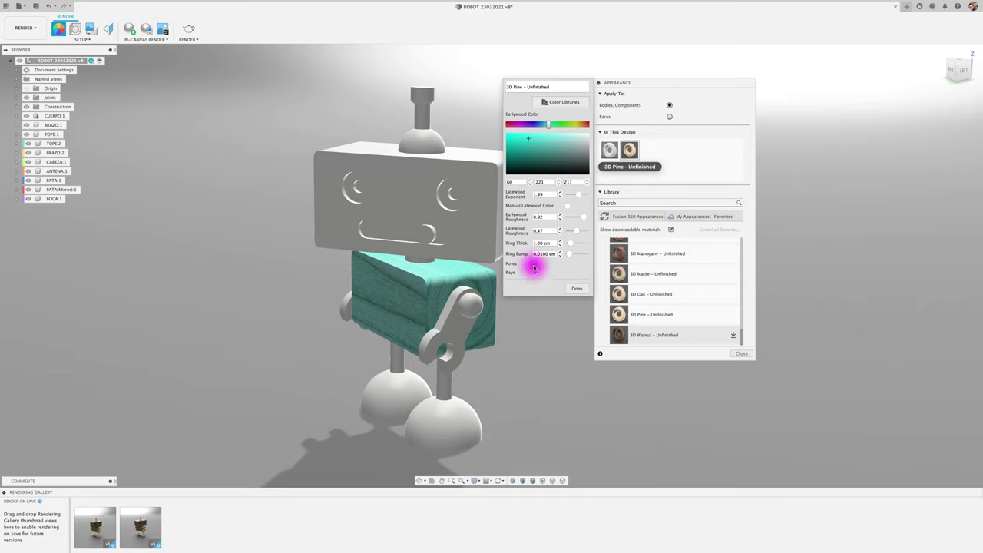
left_click(534, 264)
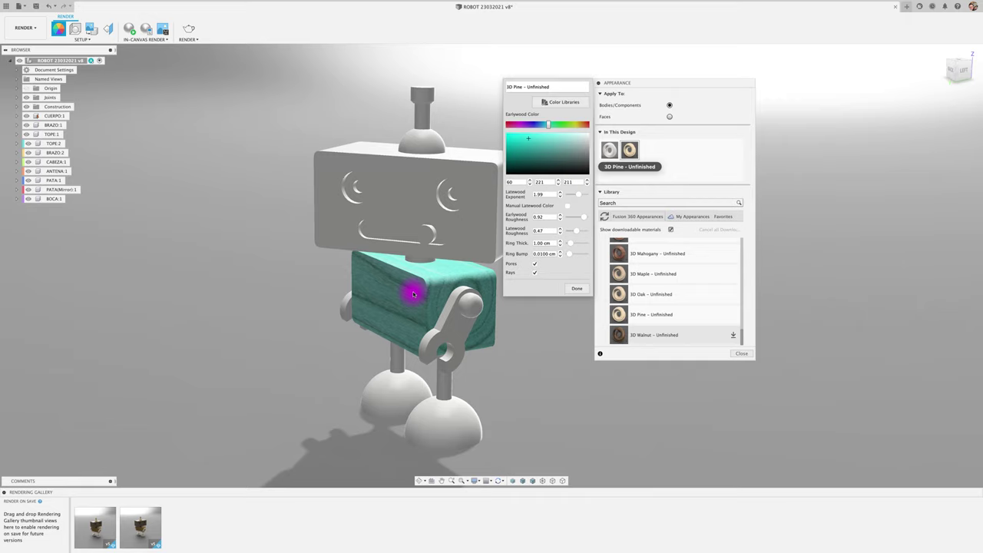
Remove pores, set ring bump to 0.25 cm, narrow rings to 0.52 cm, lower earlywood roughness, and finish
left_click(534, 265)
left_click_drag(568, 255, 585, 255)
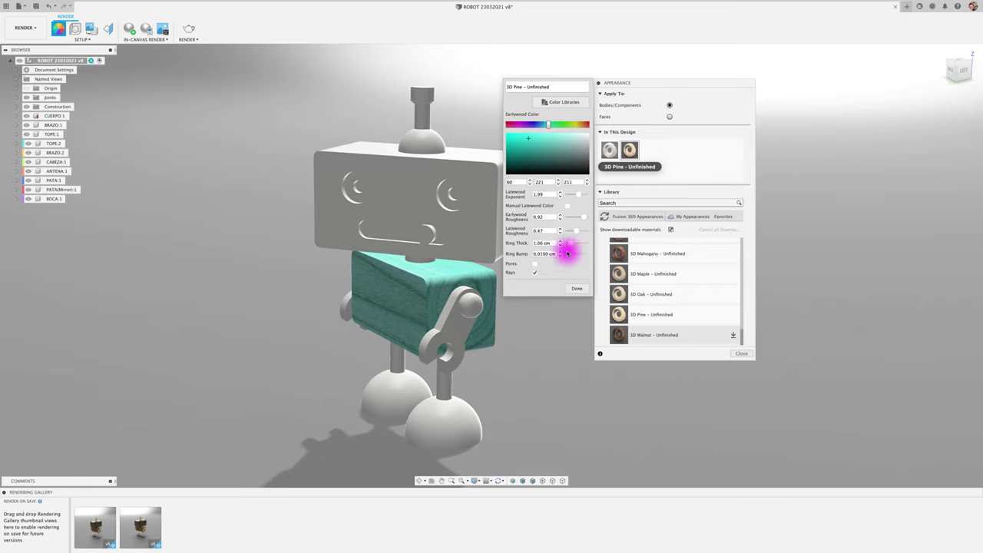
left_click_drag(564, 243, 579, 243)
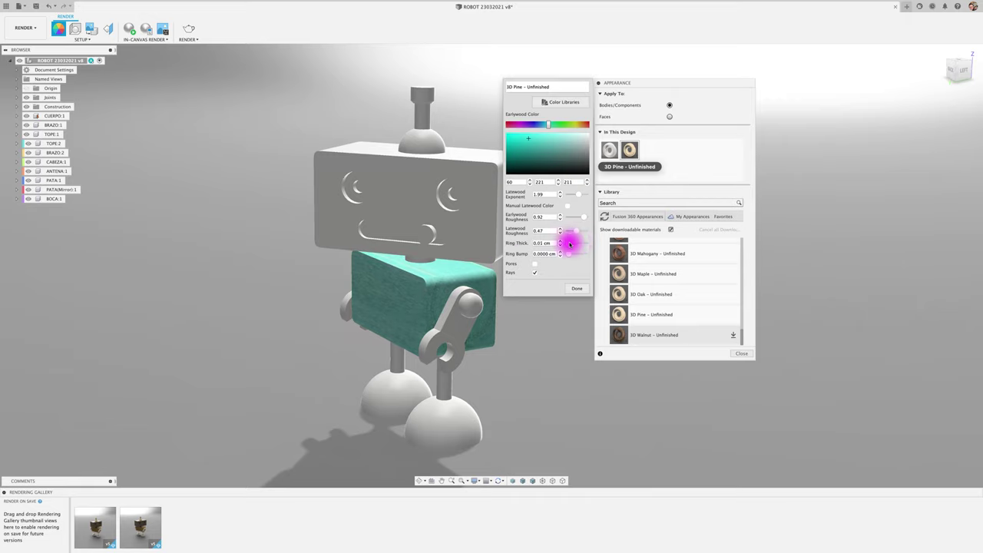
left_click_drag(571, 243, 570, 244)
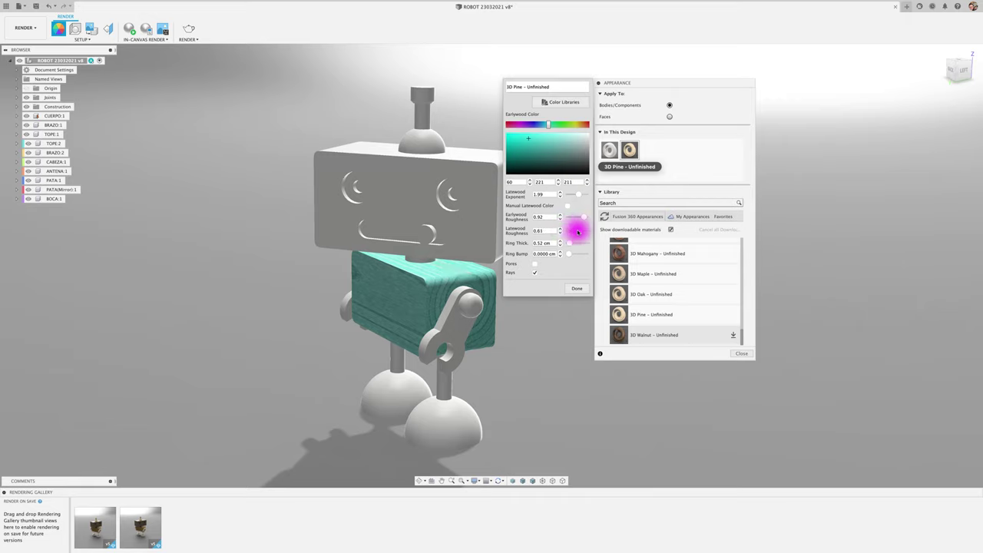
mouse_move(582, 216)
left_mouse_down()
mouse_move(563, 217)
mouse_move(566, 193)
mouse_move(580, 196)
left_mouse_up()
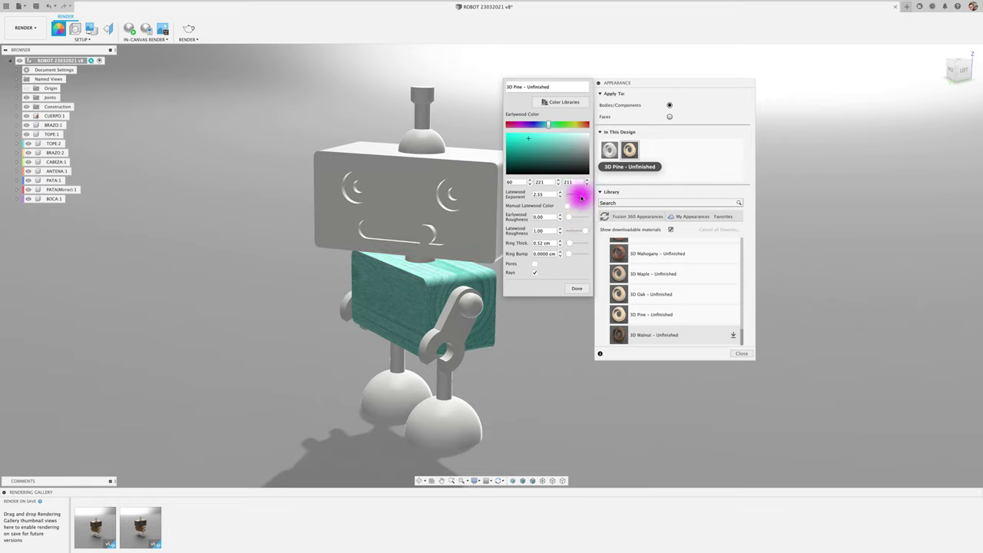
left_click(576, 288)
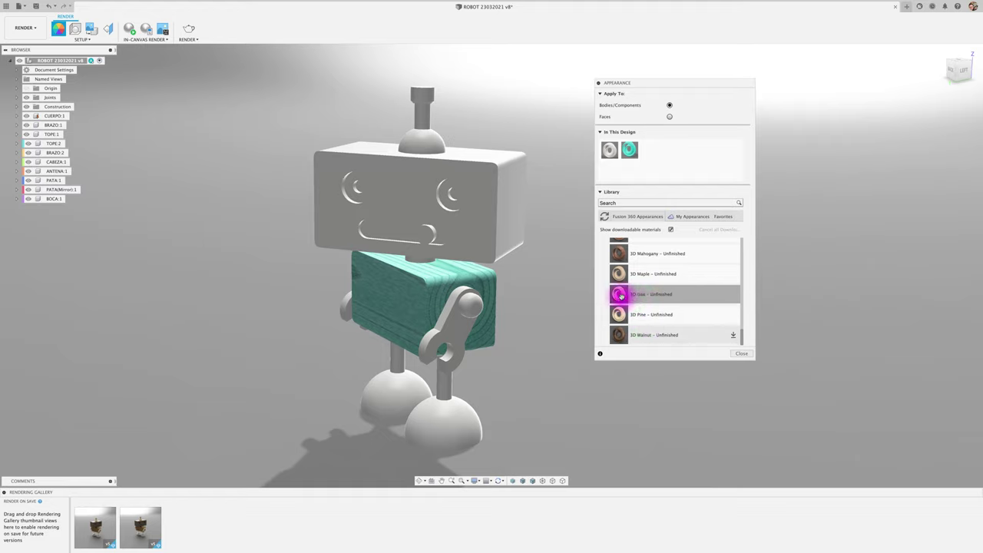
Give both robot feet the 3D Maple unfinished wood appearance and scroll the library toward Plastic
left_click_drag(622, 274, 450, 394)
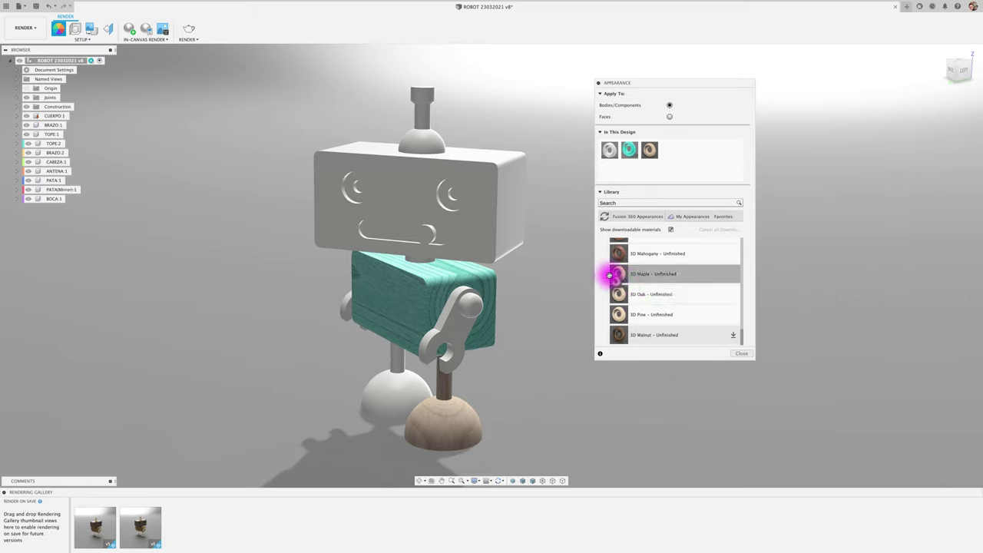
left_click_drag(650, 150, 394, 384)
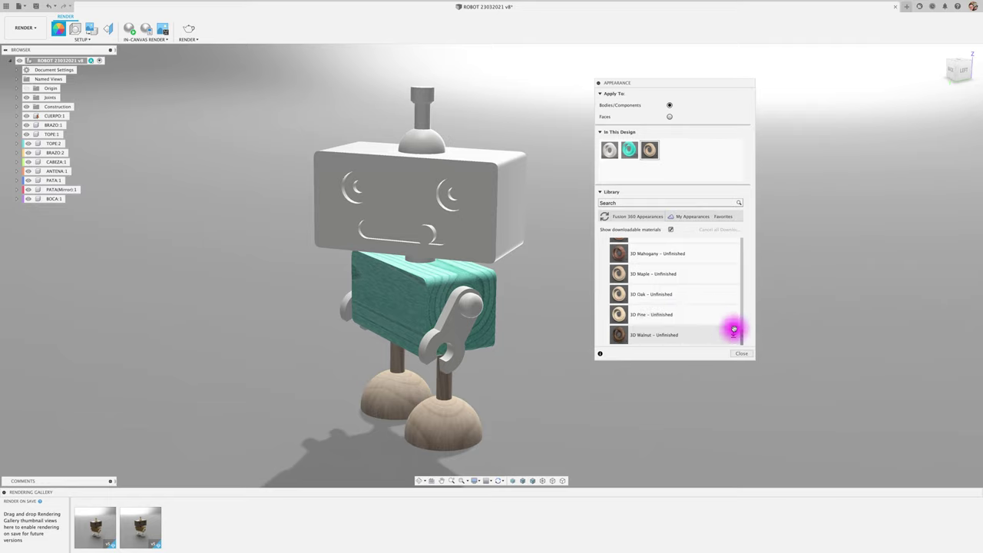
left_click_drag(743, 335, 742, 274)
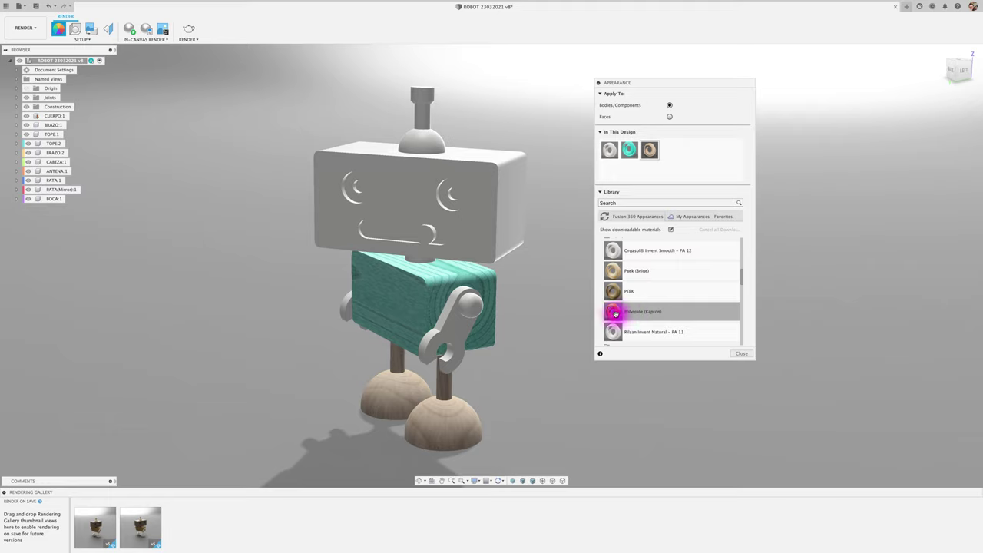
Apply Polyimide (Kapton) to the robot's arms, adjust its roughness, and recolour it bright magenta
left_click_drag(615, 313, 451, 323)
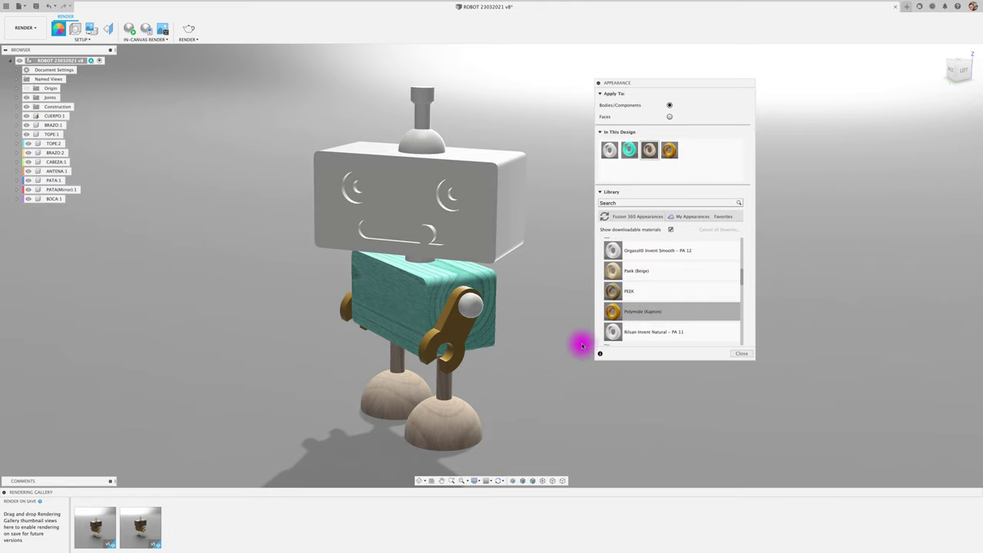
double_click(670, 151)
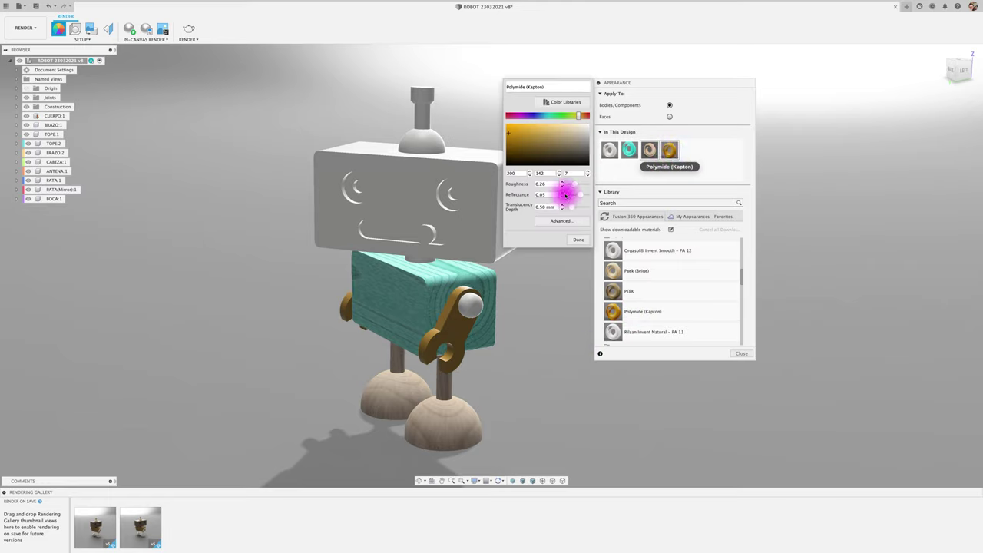
left_click_drag(578, 184, 571, 208)
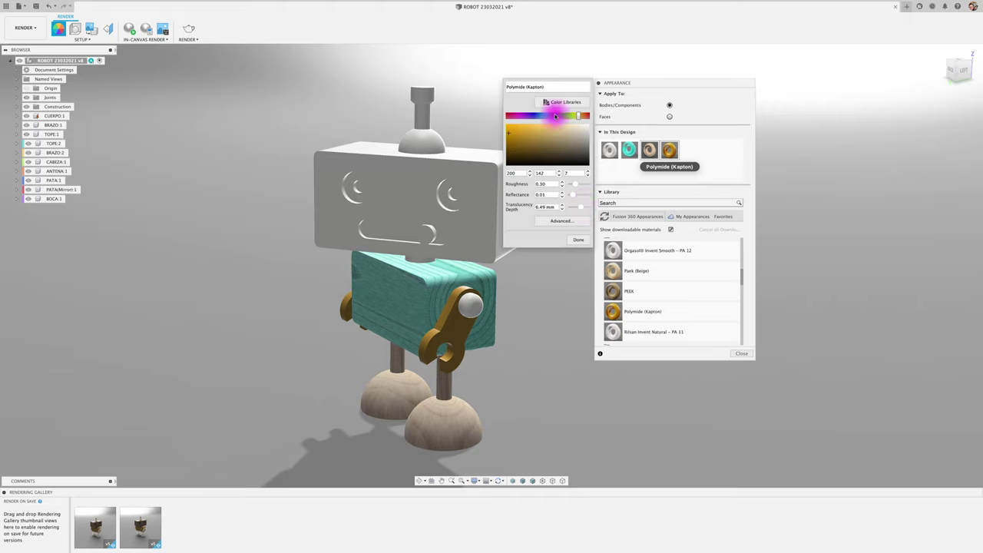
mouse_move(576, 115)
left_mouse_down()
mouse_move(541, 115)
mouse_move(520, 132)
left_mouse_up()
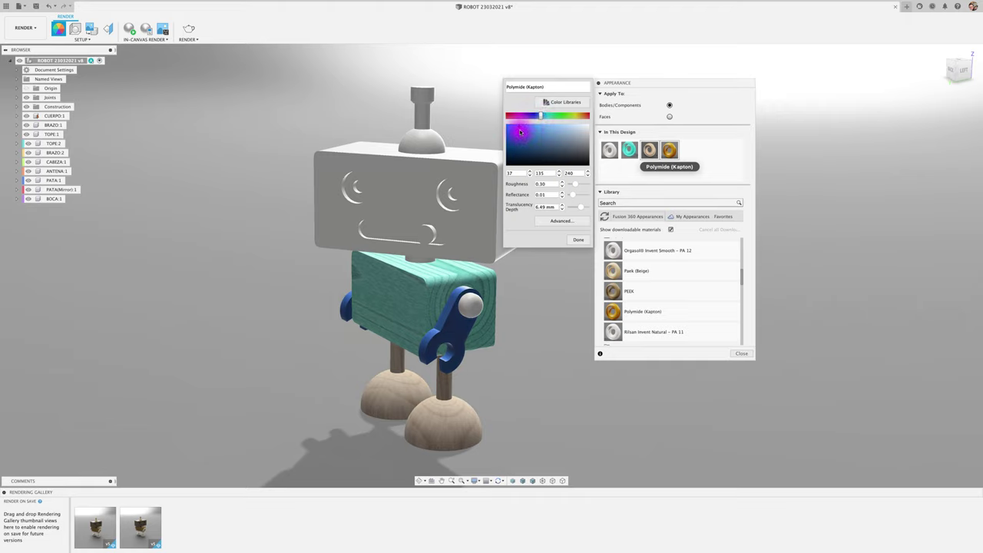
left_click(518, 116)
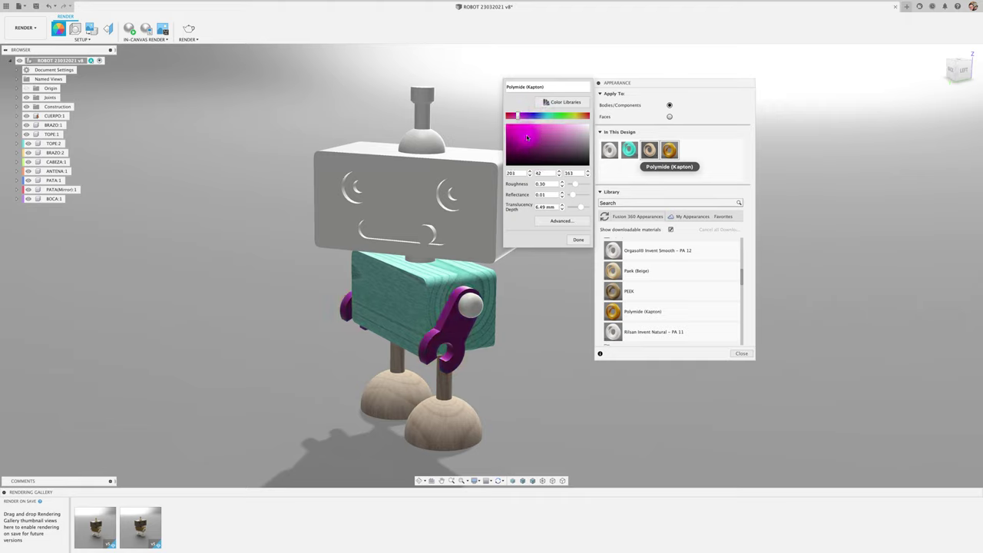
left_click_drag(533, 136, 528, 132)
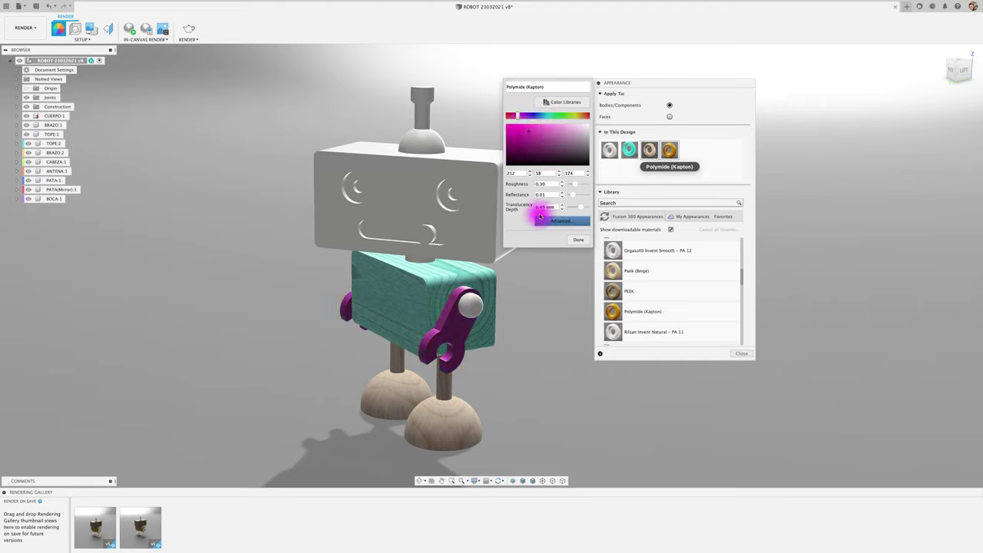
left_click(580, 239)
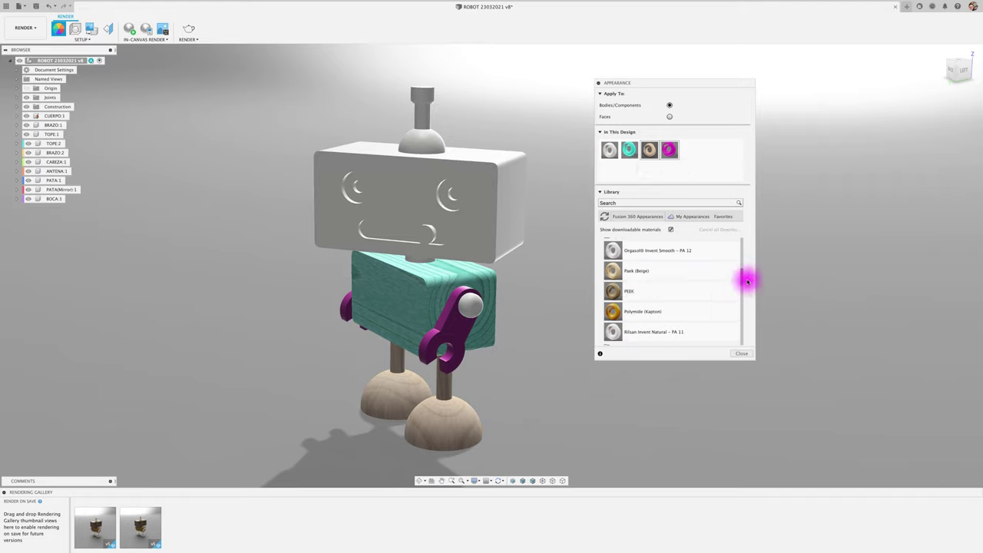
Browse the Textured plastics group and try a library appearance on the robot's antenna
scroll(741, 280, "down", 2)
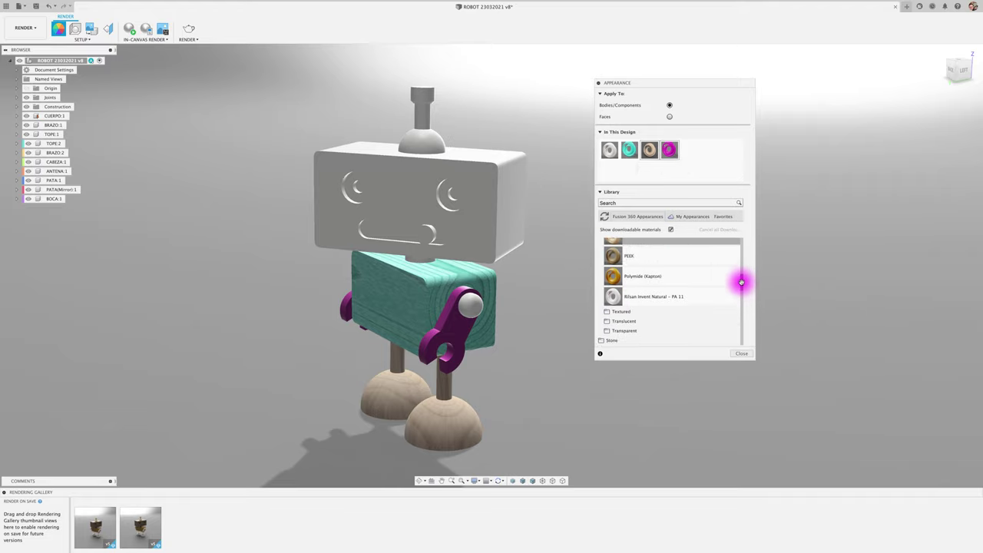
left_click(607, 306)
scroll(641, 325, "up", 5)
scroll(645, 323, "down", 1)
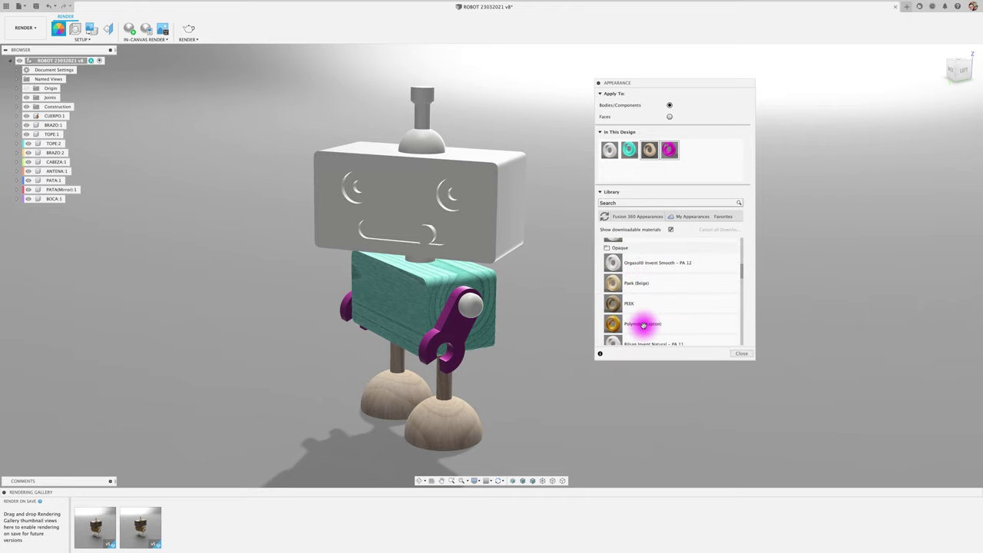
scroll(645, 321, "down", 1)
mouse_move(613, 315)
left_mouse_down()
mouse_move(489, 307)
mouse_move(484, 178)
left_mouse_up()
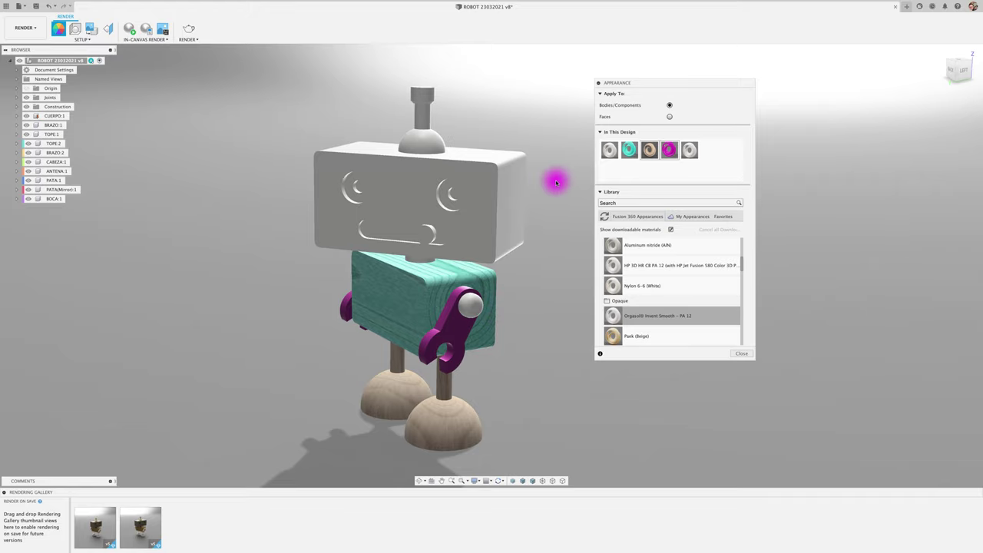
mouse_move(616, 335)
left_mouse_down()
mouse_move(445, 113)
mouse_move(632, 281)
left_mouse_up()
Collapse the Wood and Wood (Solid) groups, then expand Metal > Bronze and select a bronze appearance
scroll(742, 263, "up", 1)
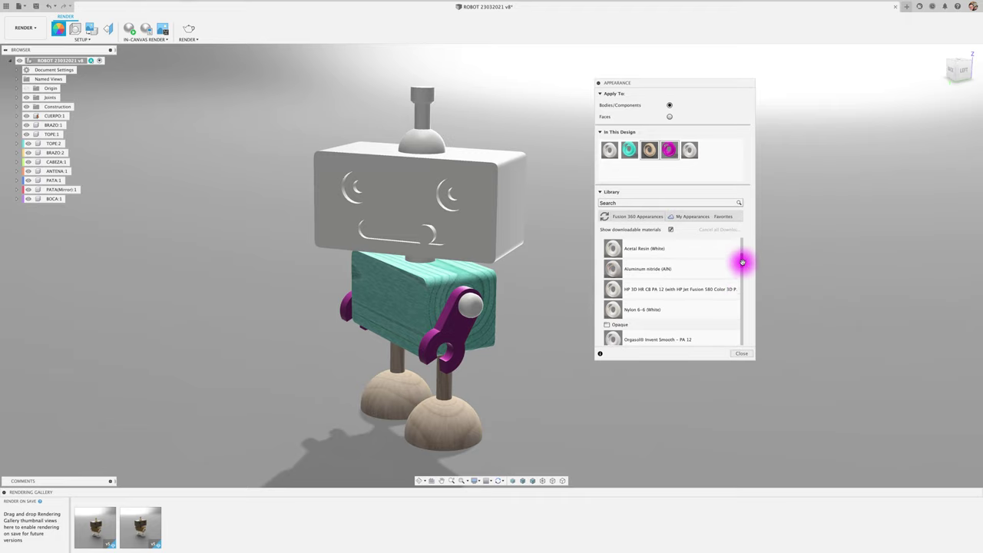
scroll(742, 263, "up", 3)
scroll(742, 259, "up", 3)
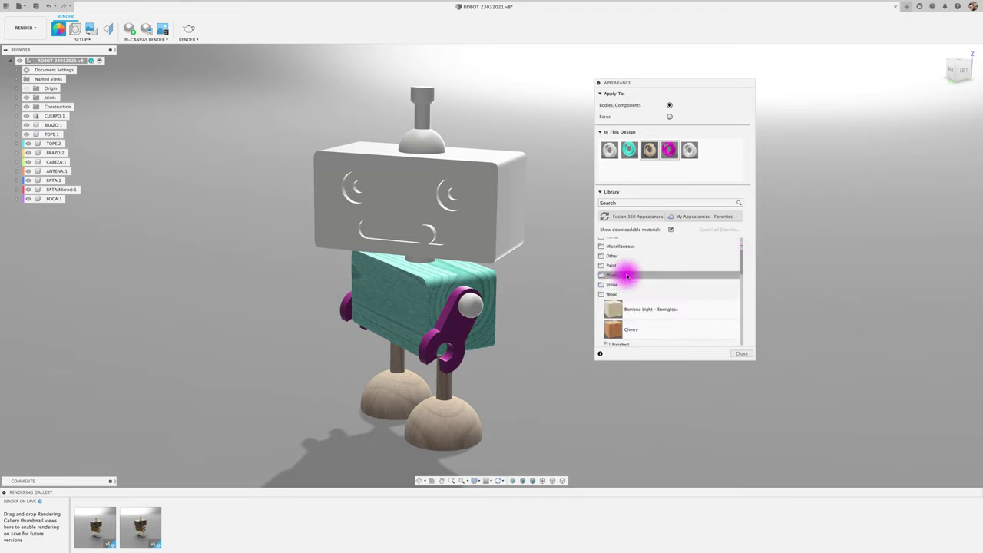
left_click(627, 294)
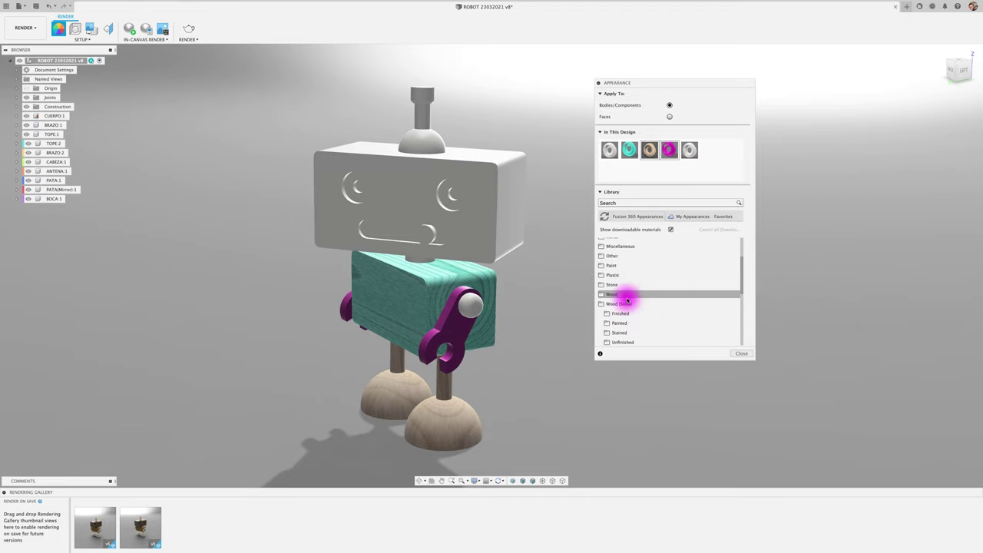
left_click(621, 303)
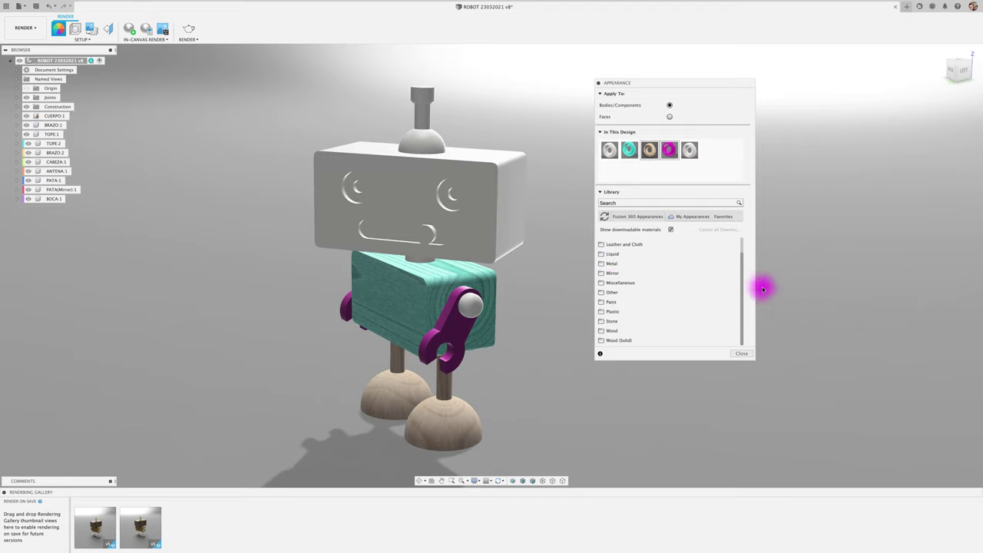
left_click(628, 265)
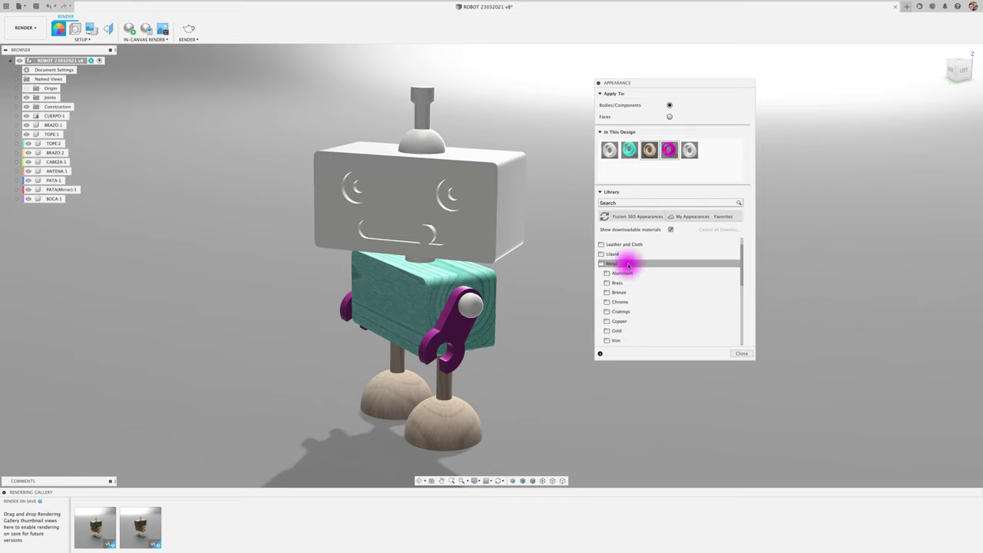
left_click(633, 291)
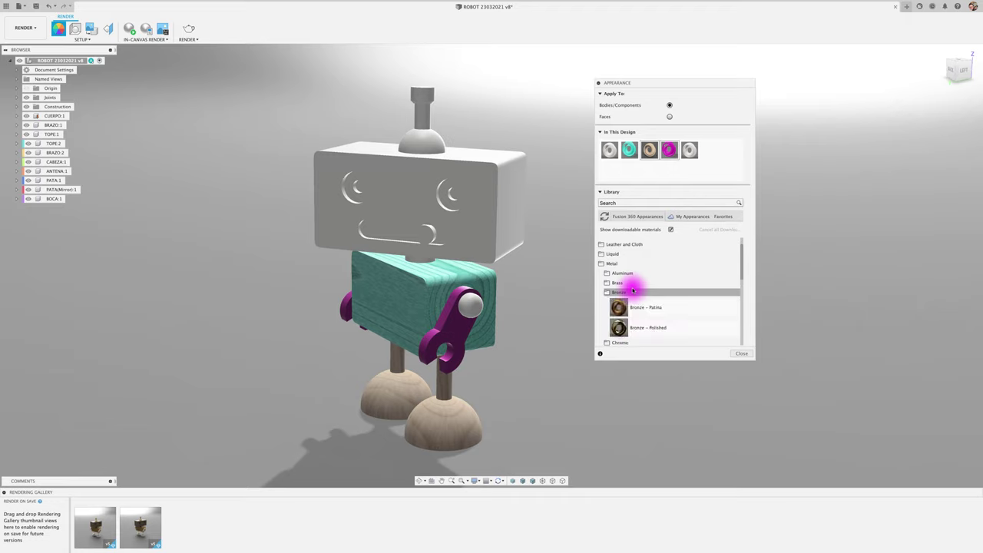
left_click(614, 330)
Drag Bronze - Patina onto the antenna and set its roughness to 0.34 in the advanced material settings
mouse_move(631, 327)
left_mouse_down()
mouse_move(707, 152)
mouse_move(420, 116)
left_mouse_up()
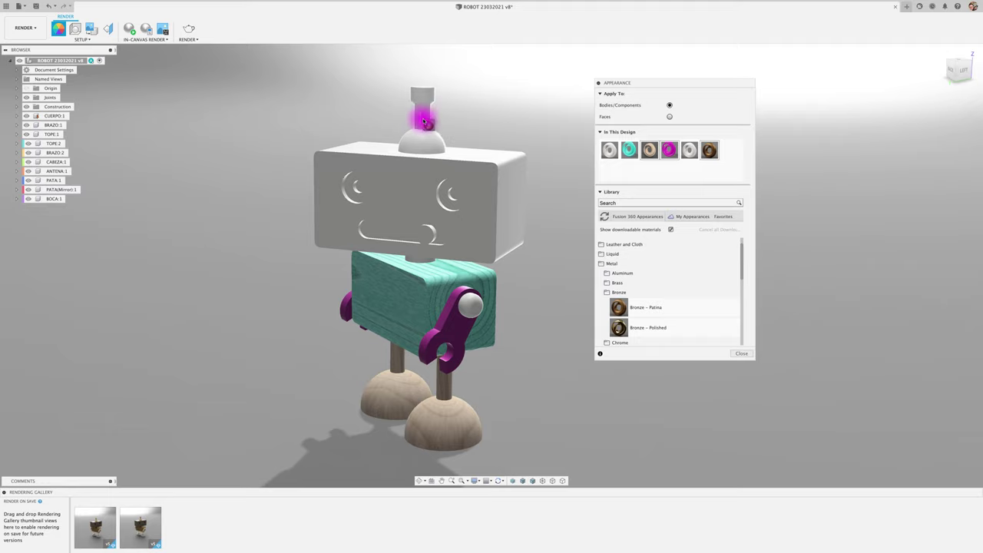
double_click(707, 151)
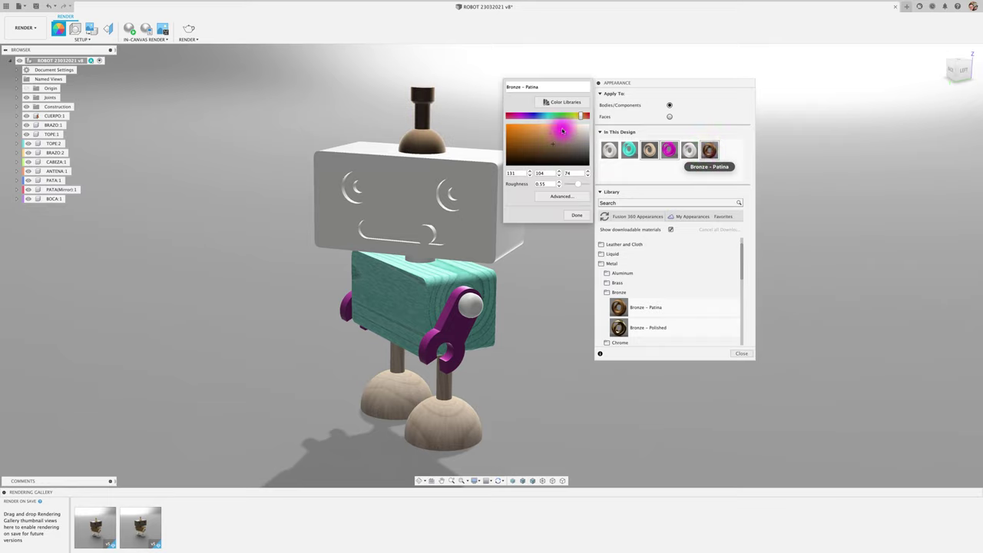
left_click_drag(574, 184, 571, 184)
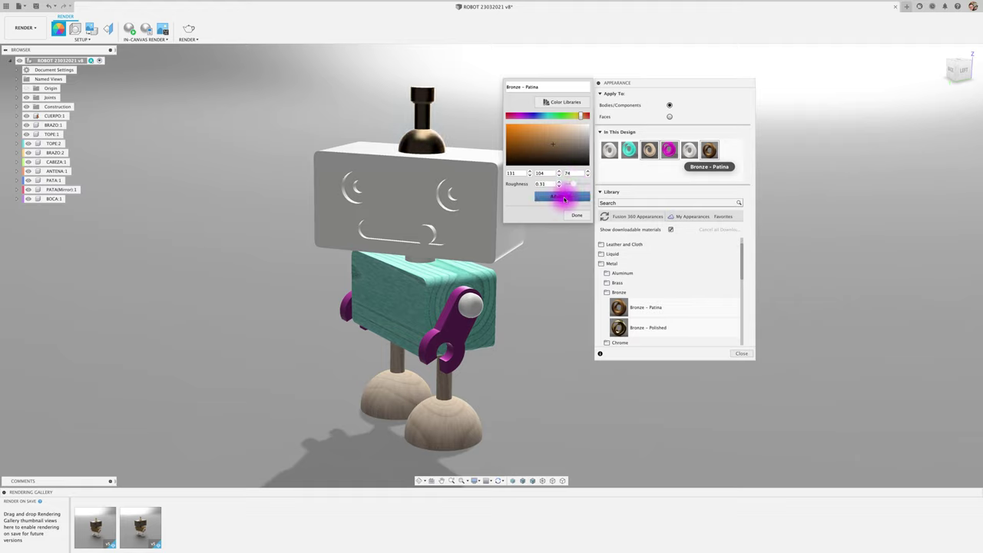
left_click(560, 196)
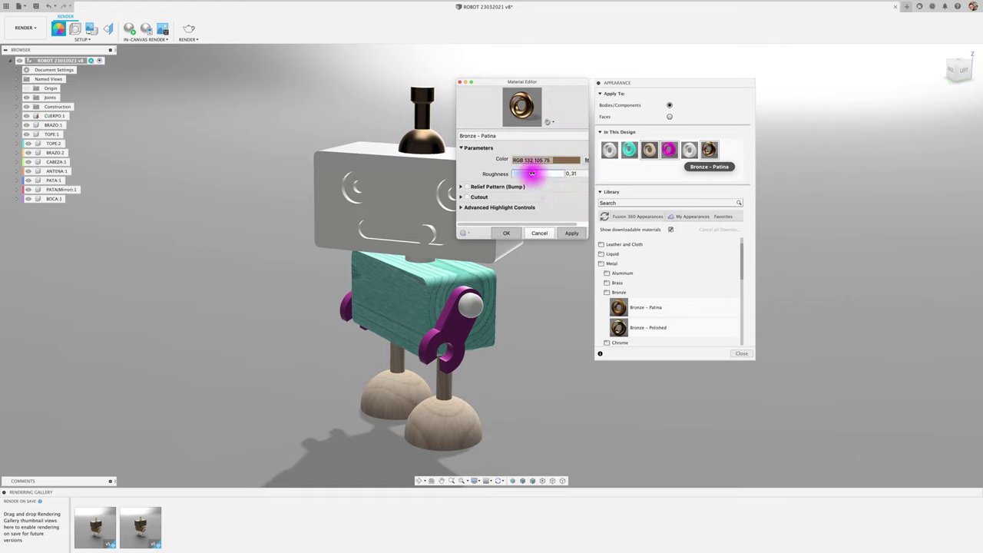
left_click_drag(552, 173, 535, 173)
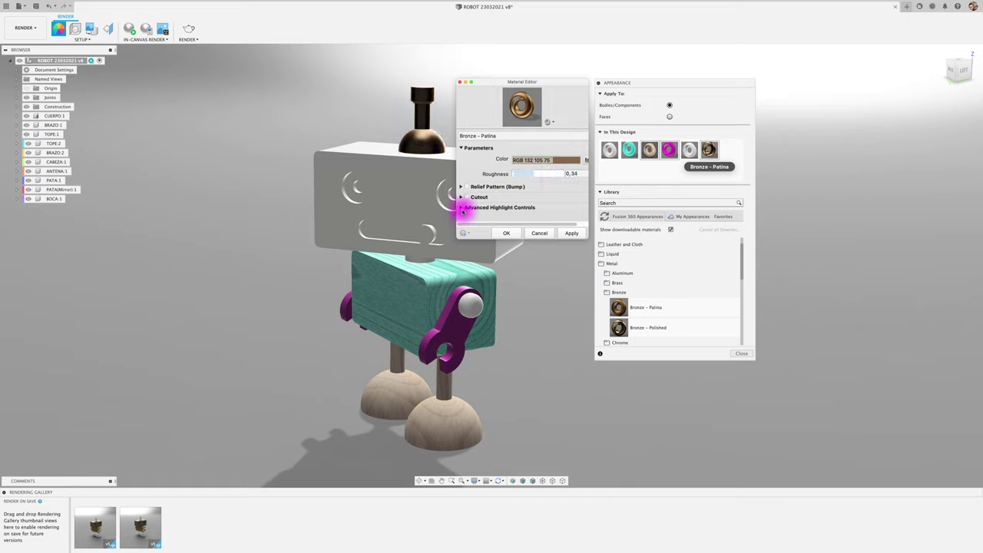
left_click(569, 238)
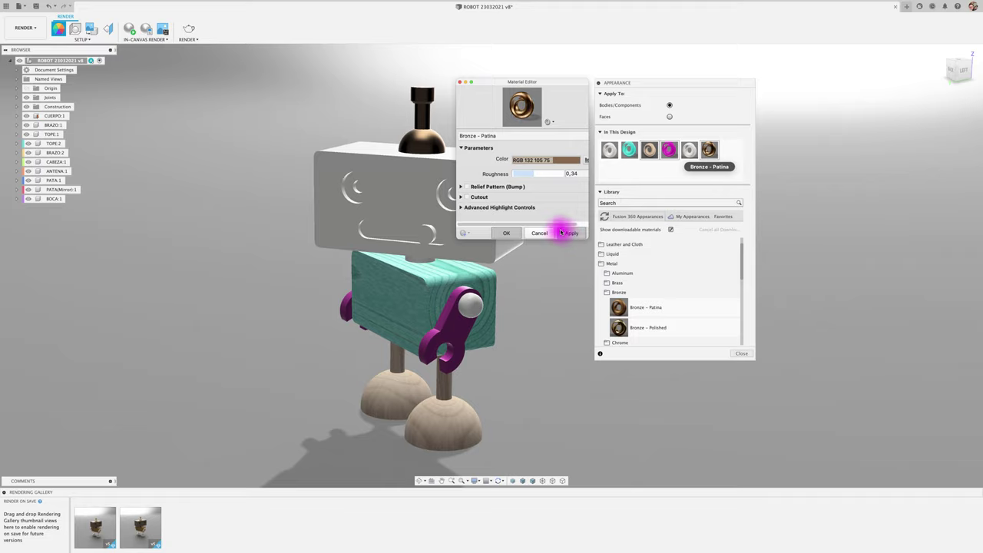
left_click(536, 232)
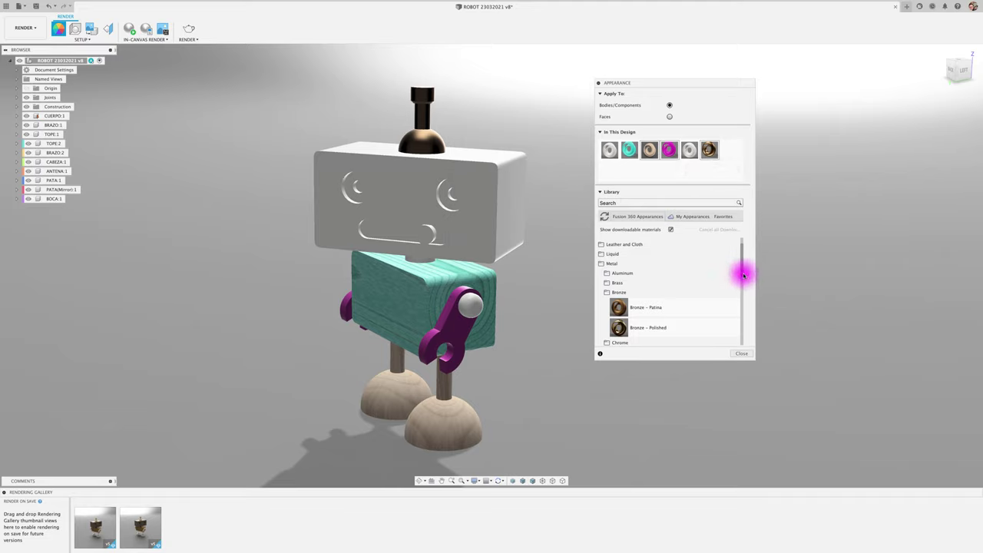
left_click(601, 263)
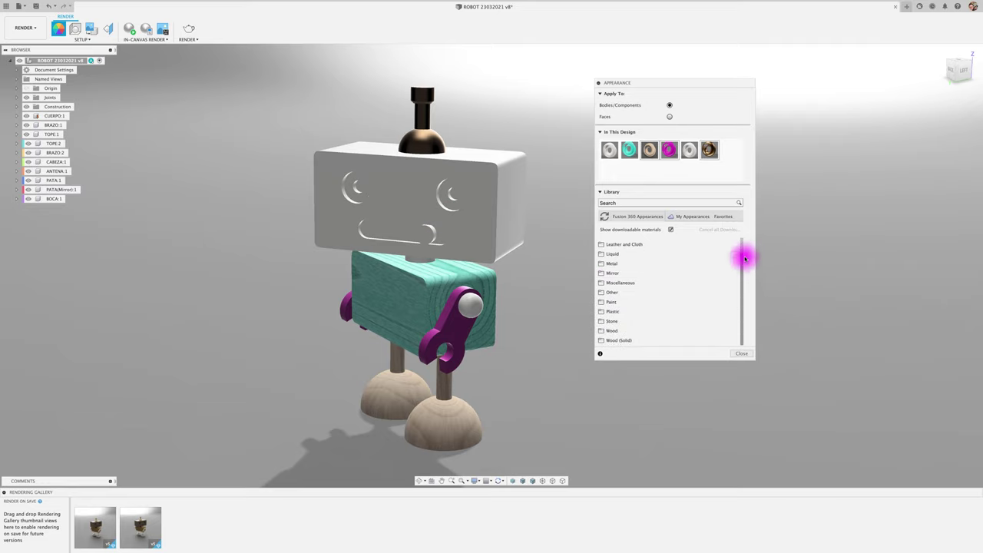
Drag the teal 3D Pine - Unfinished appearance from In This Design onto the knob below the face
left_click_drag(668, 149, 430, 226)
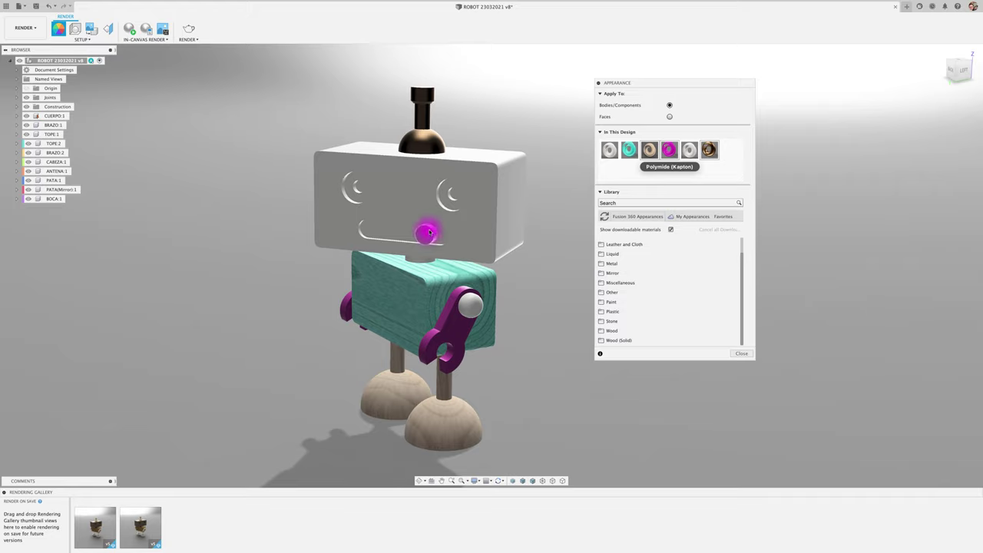
mouse_move(429, 232)
left_mouse_down()
mouse_move(423, 238)
mouse_move(743, 284)
mouse_move(651, 323)
mouse_move(742, 274)
mouse_move(741, 335)
left_mouse_up()
scroll(741, 274, "down", 3)
Apply Acrylic (Clear) to the head, tint it purple (RGB 164 64 226) and raise roughness to 0.76
left_click(640, 313)
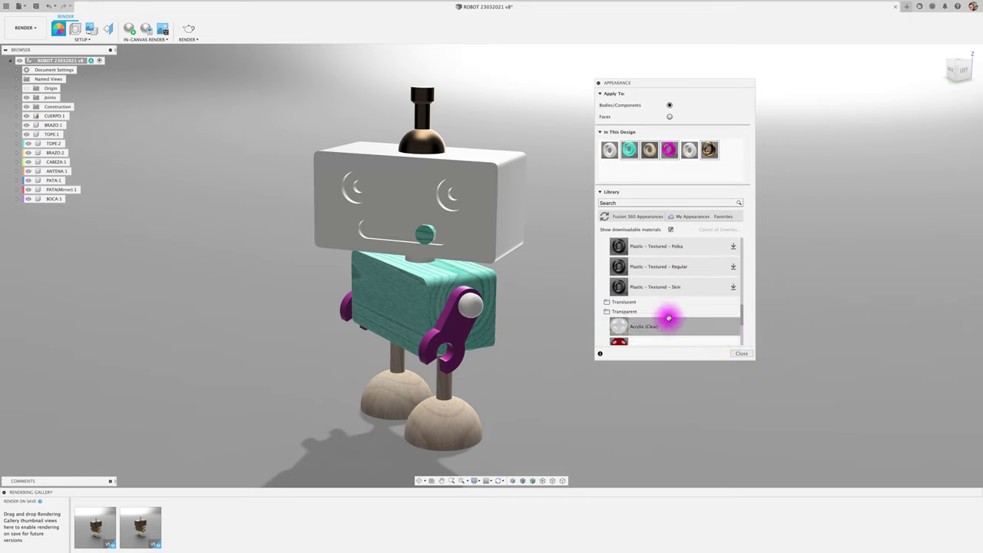
mouse_move(669, 317)
left_mouse_down()
mouse_move(622, 327)
mouse_move(528, 213)
left_mouse_up()
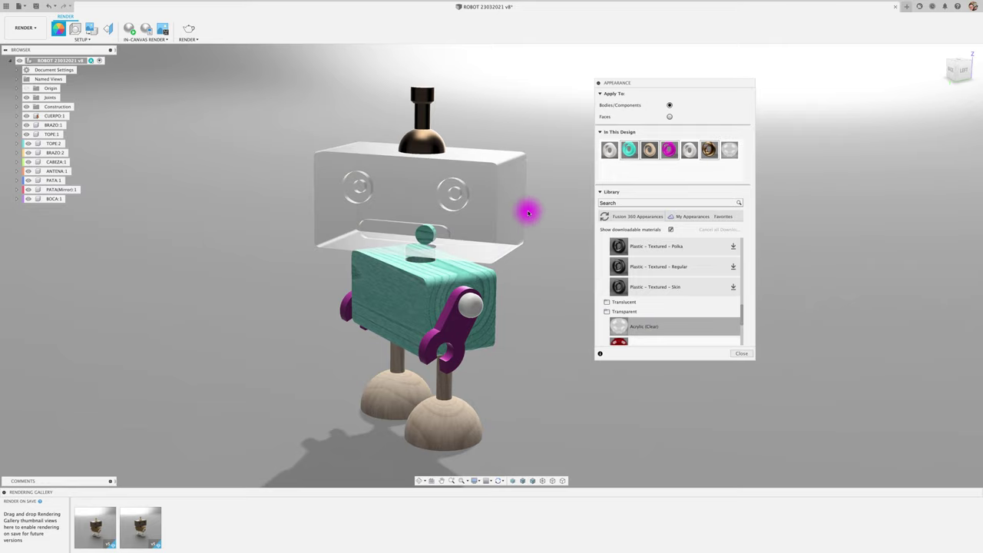
double_click(729, 149)
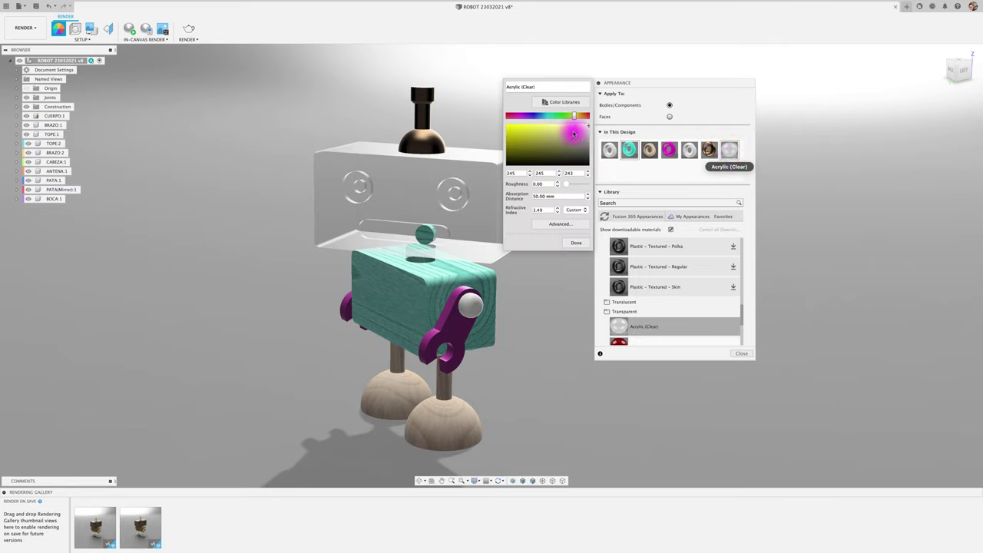
left_click_drag(577, 117, 518, 116)
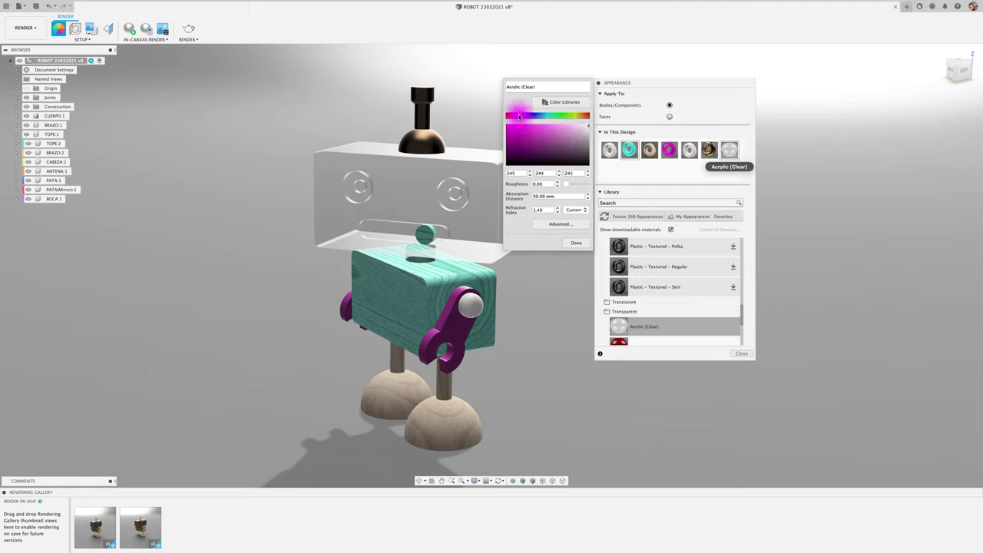
left_click(538, 132)
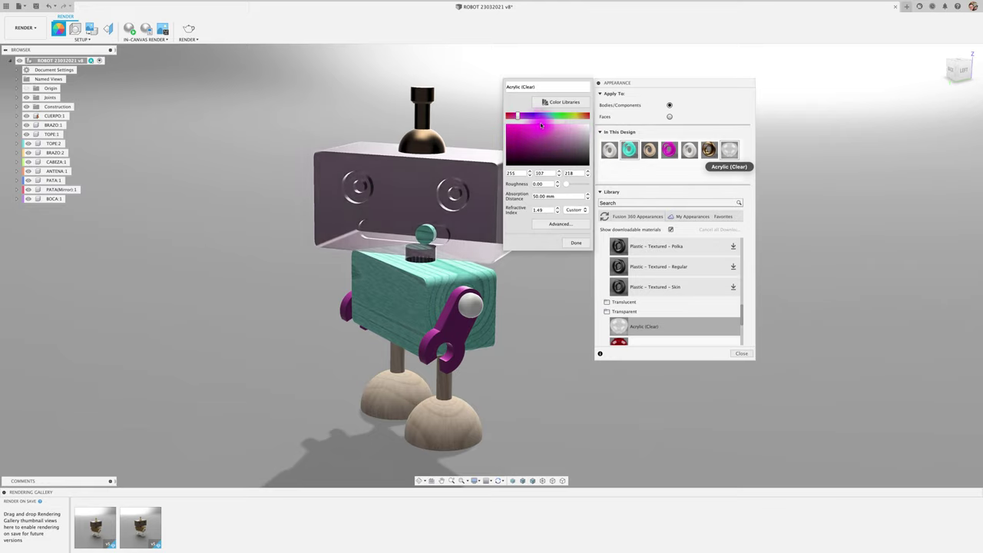
left_click(520, 121)
left_click_drag(519, 117, 526, 116)
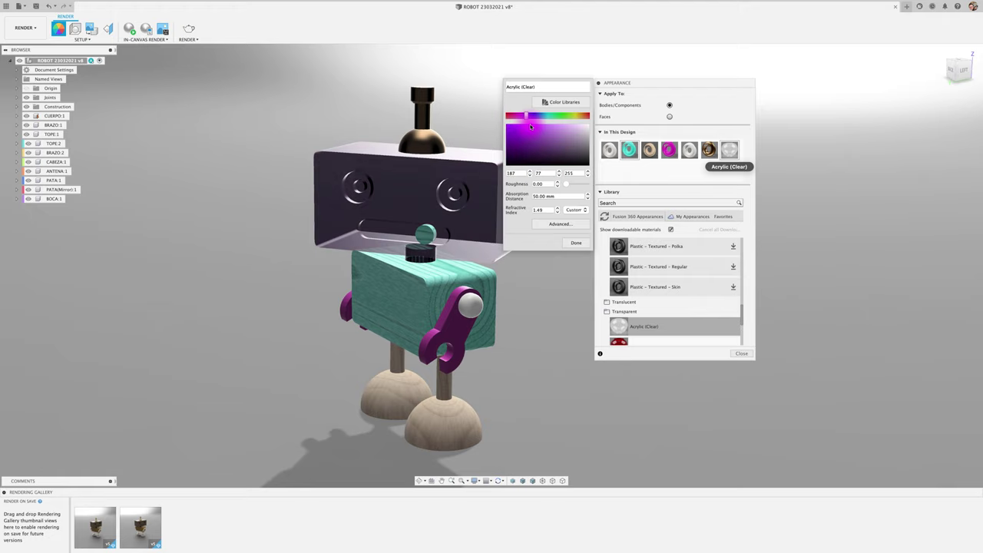
left_click(532, 134)
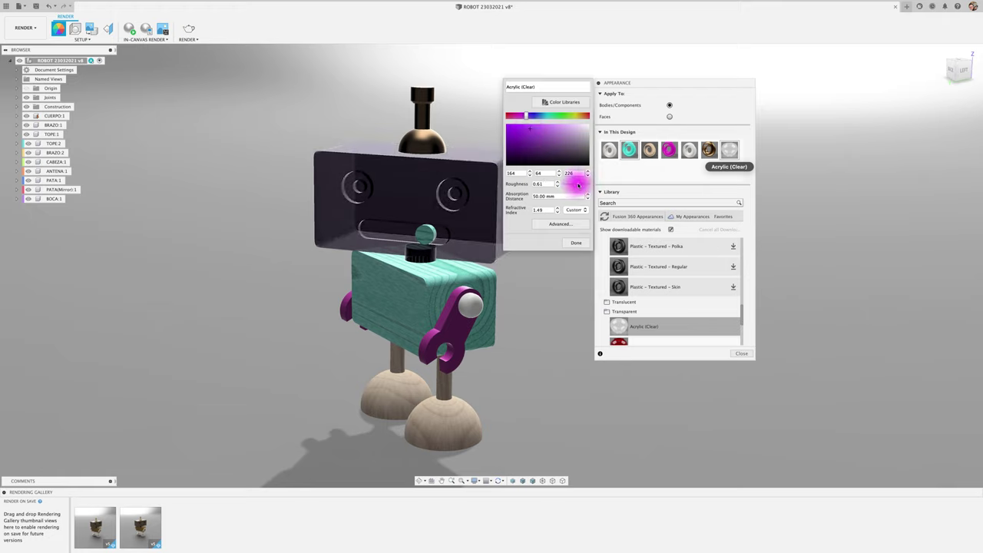
mouse_move(569, 185)
left_mouse_down()
mouse_move(581, 184)
mouse_move(560, 197)
mouse_move(532, 192)
mouse_move(583, 198)
left_mouse_up()
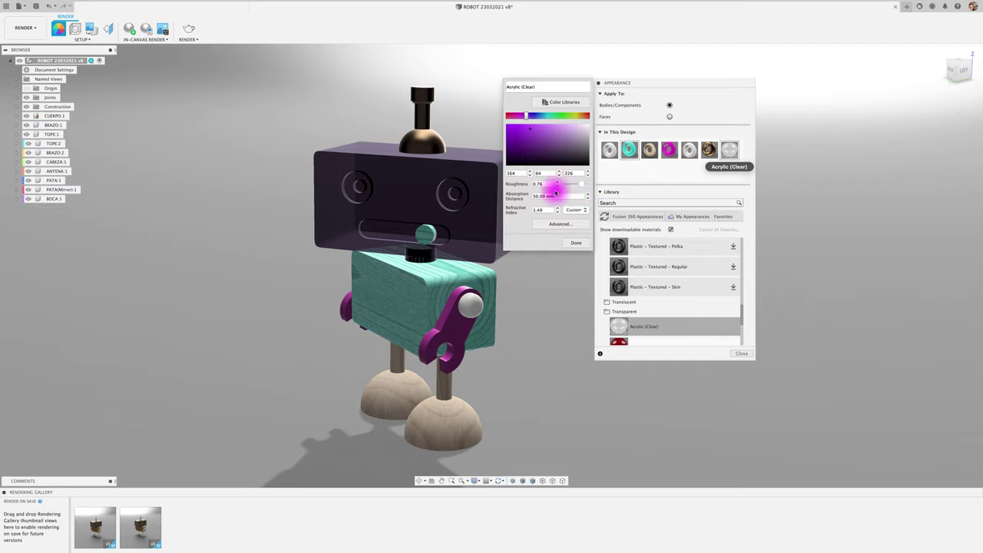
Check the purple acrylic's roughness in the full Material Editor, cancel it, and close the Appearance panel
left_click(561, 100)
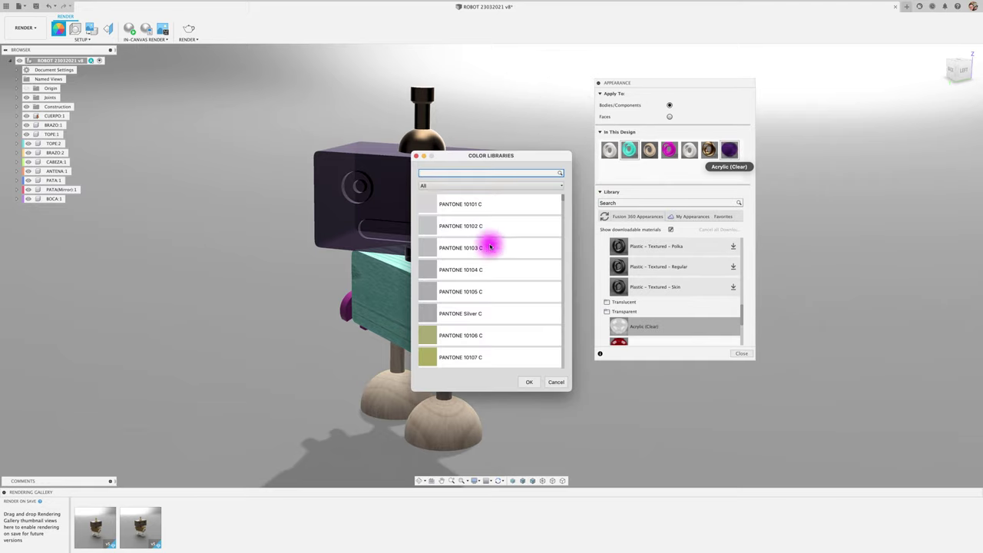
left_click(558, 382)
double_click(729, 150)
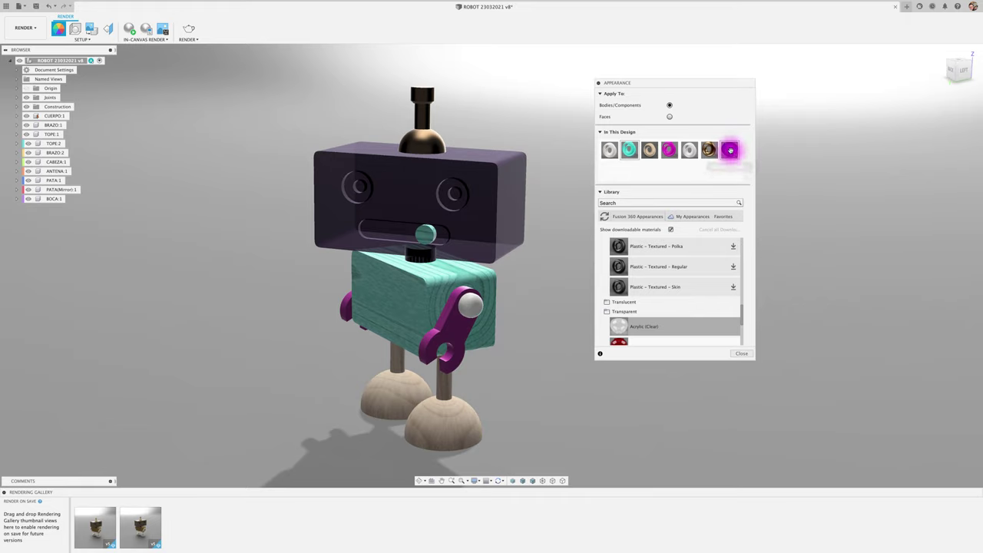
left_click(559, 223)
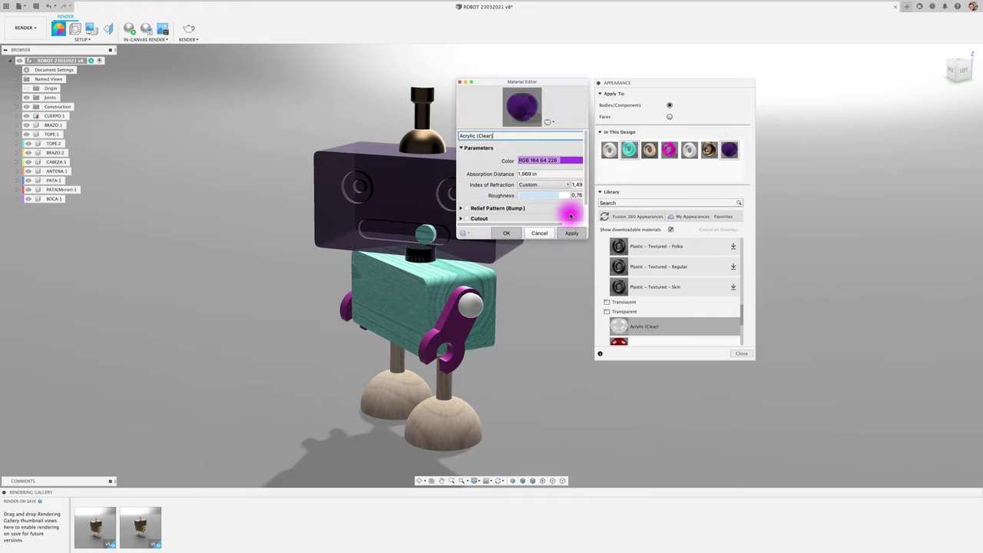
left_click_drag(587, 238, 774, 325)
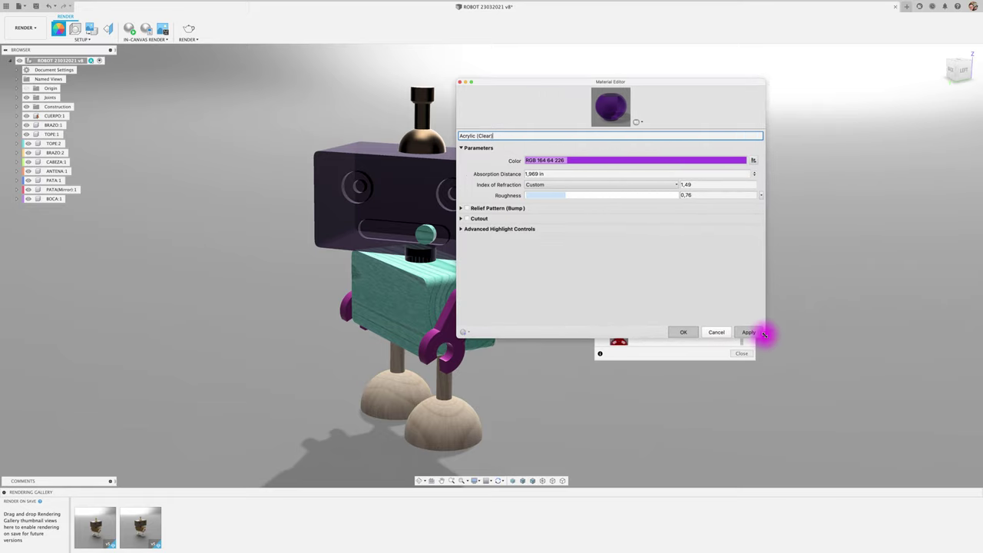
left_click(564, 194)
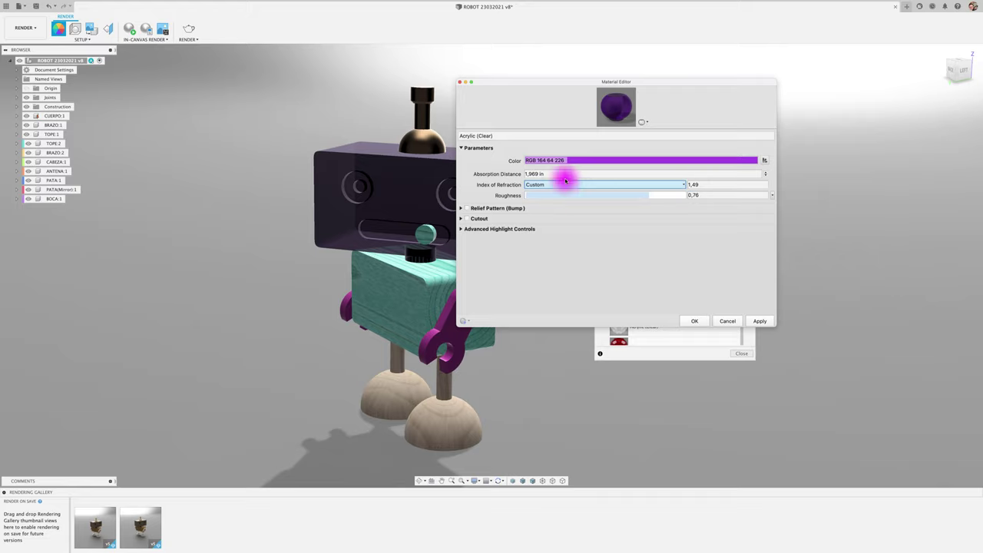
left_click(725, 321)
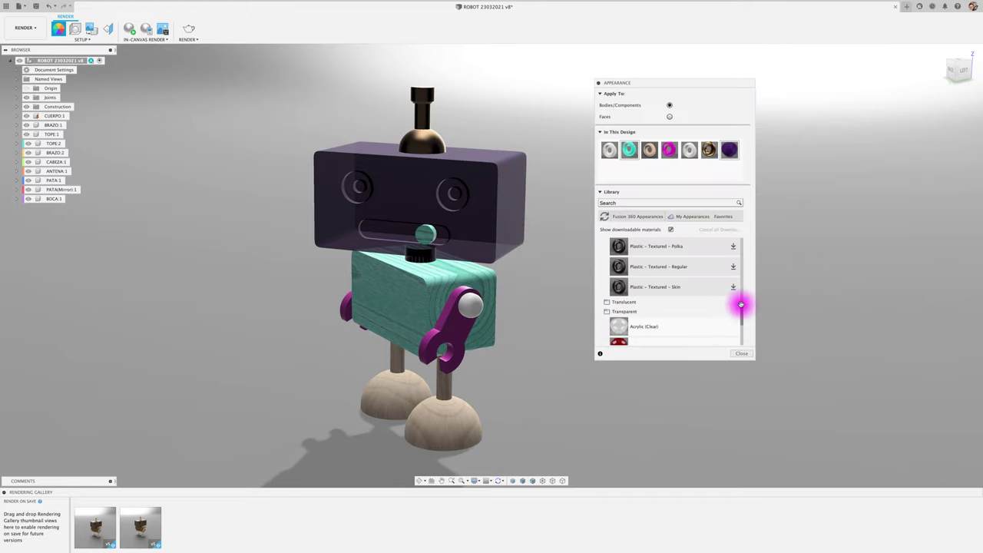
left_click(741, 351)
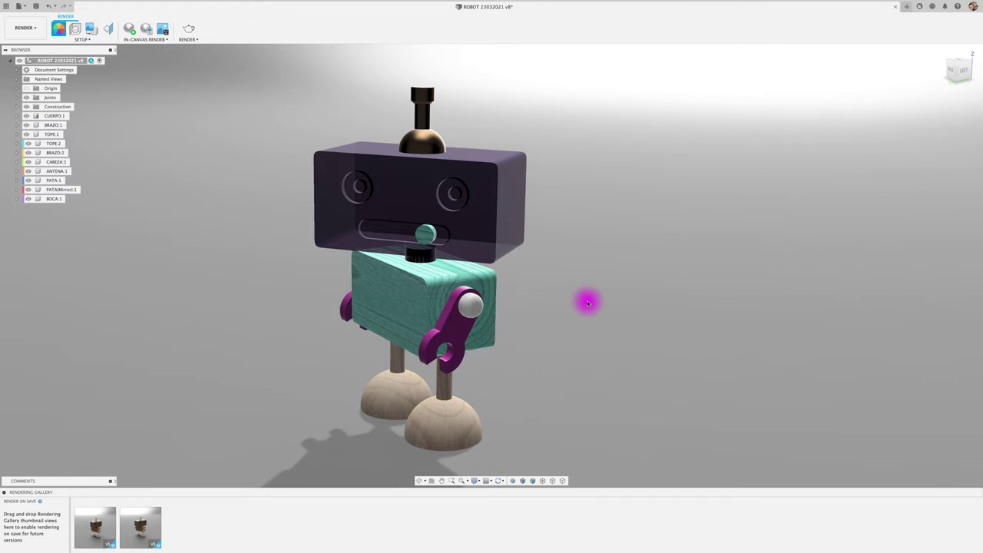
Open Scene Settings and preview the 1:1 Square, 4:3 Presentation, 16:9 Widescreen and 5:4 Landscape aspect ratios
middle_click_drag(586, 302, 570, 296, "shift")
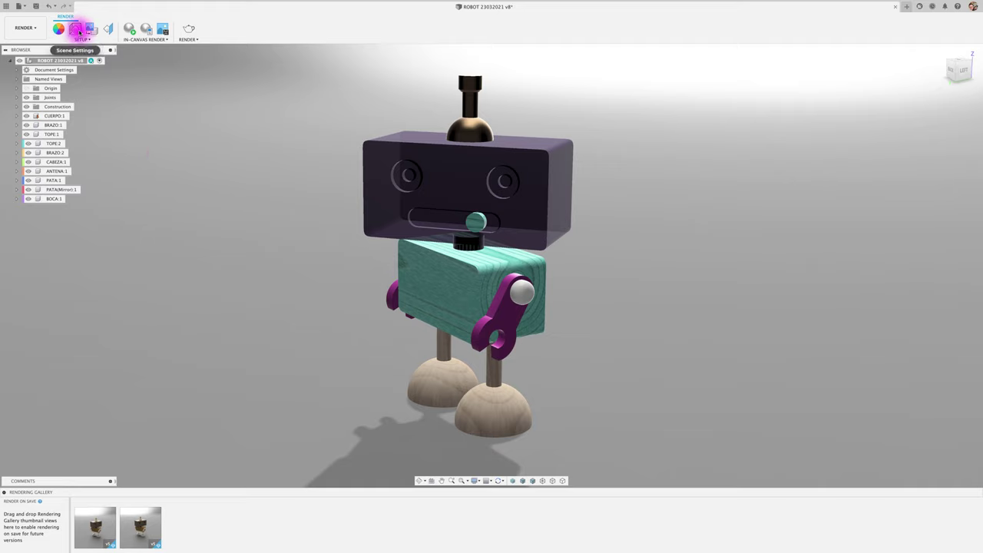
left_click(76, 29)
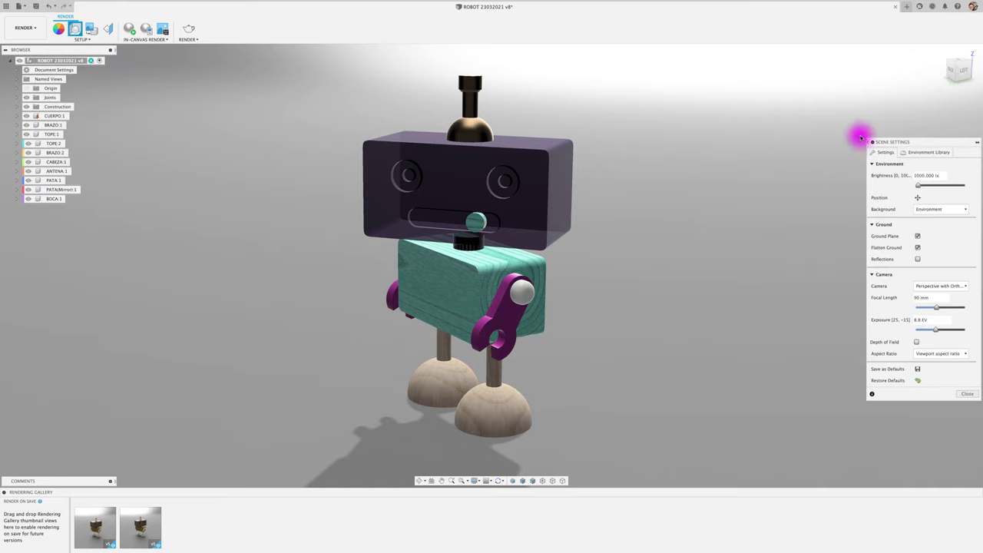
left_click_drag(944, 142, 764, 118)
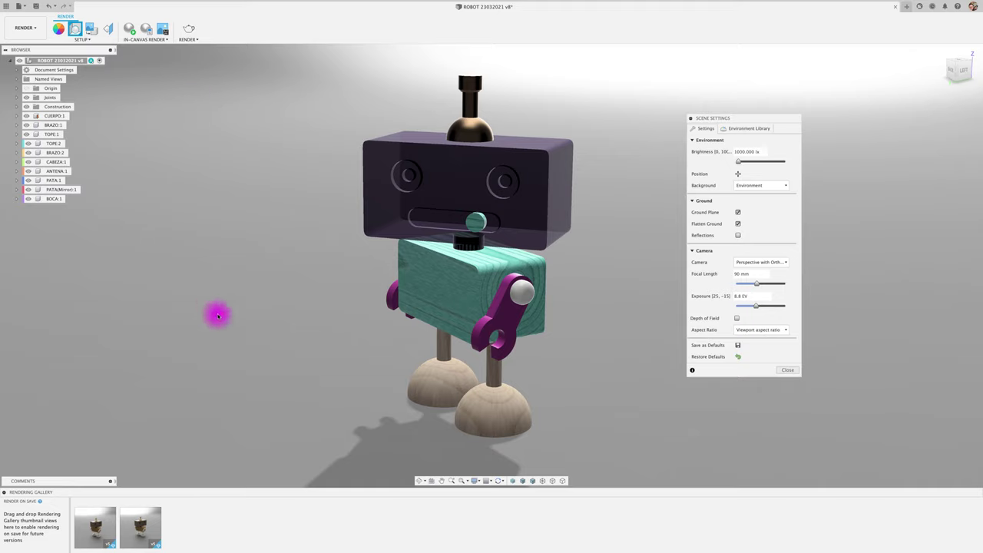
left_click(783, 331)
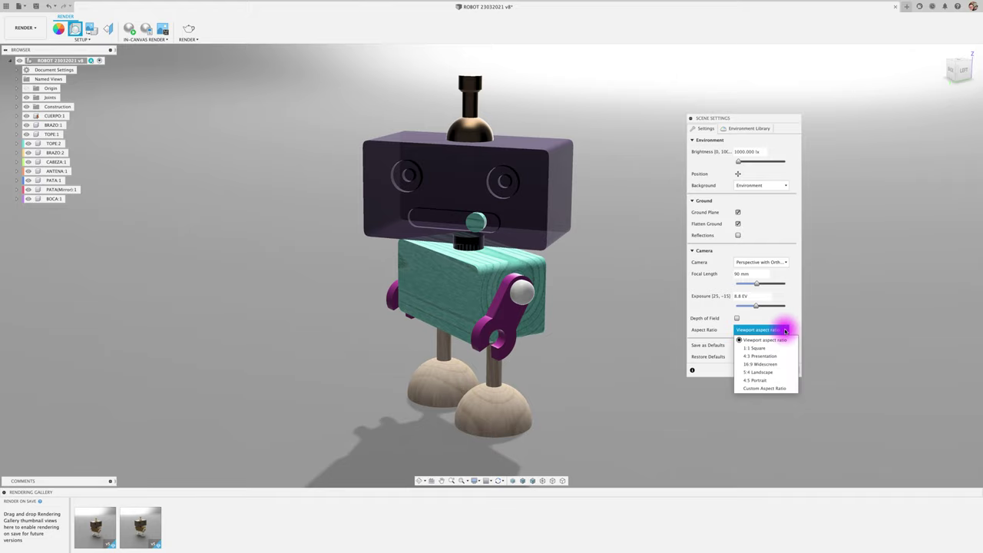
left_click(772, 348)
left_click(783, 330)
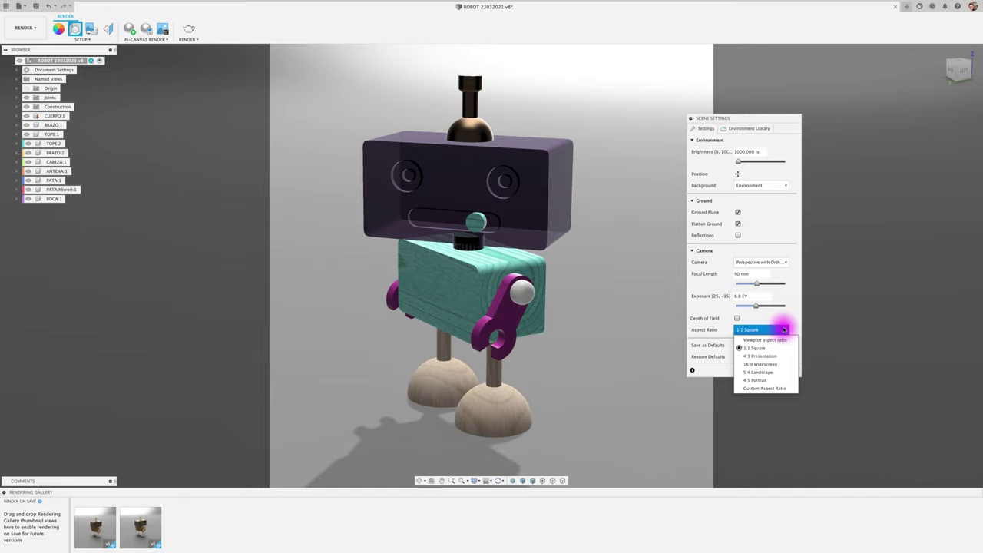
left_click(770, 357)
left_click(783, 329)
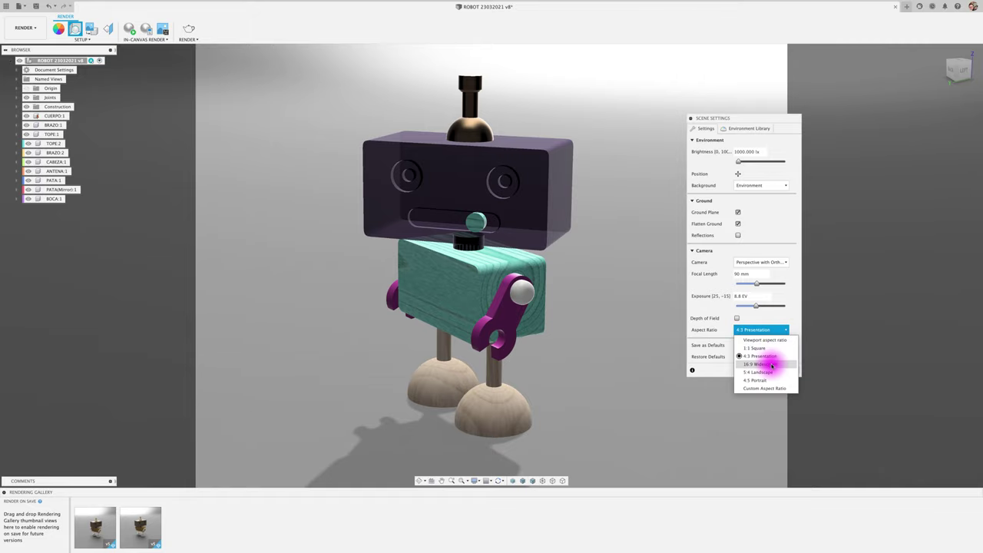
left_click(770, 364)
left_click(783, 329)
left_click(764, 371)
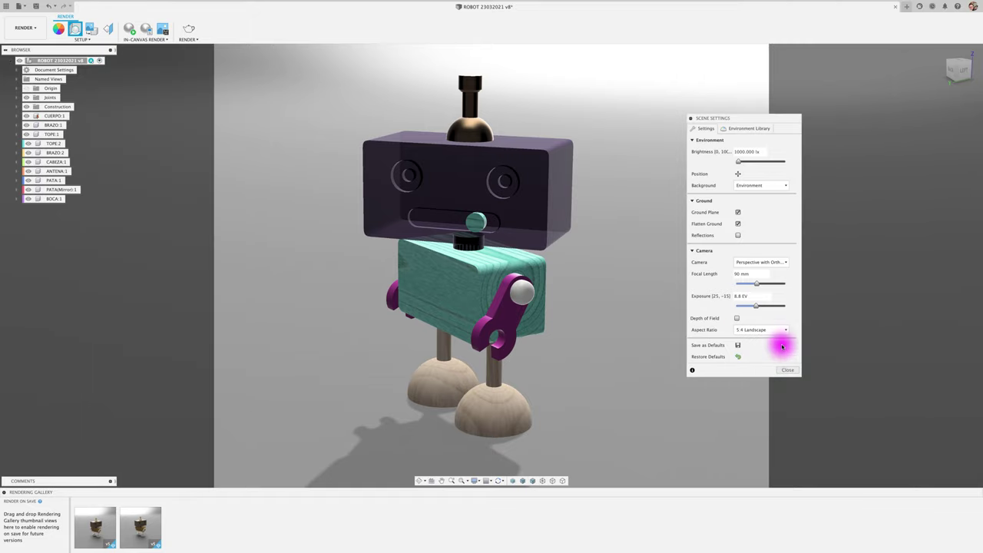
Preview the 4:5 Portrait, custom and viewport ratios, choose 16:9 Widescreen, then pan and zoom the robot smaller
left_click(783, 331)
left_click(760, 380)
left_click(783, 329)
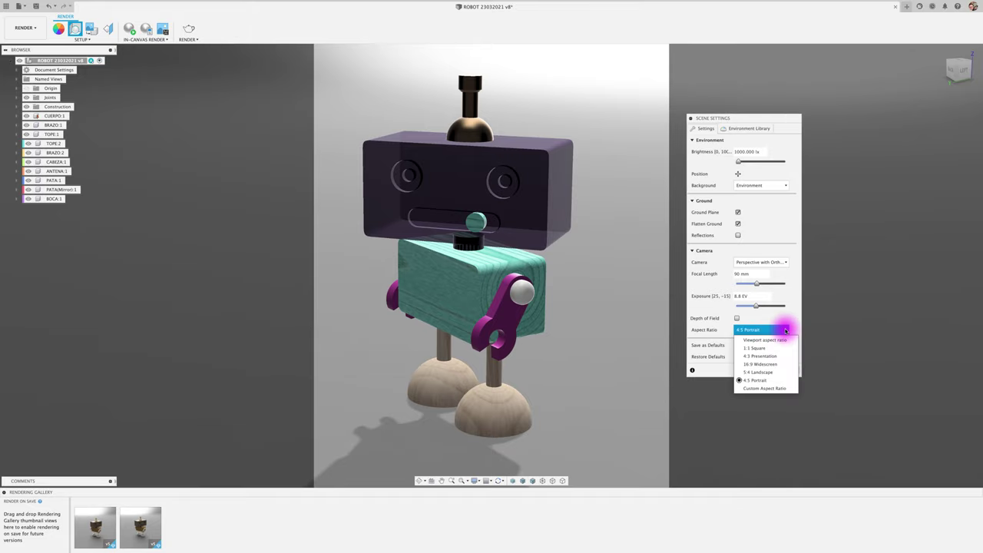
left_click(759, 388)
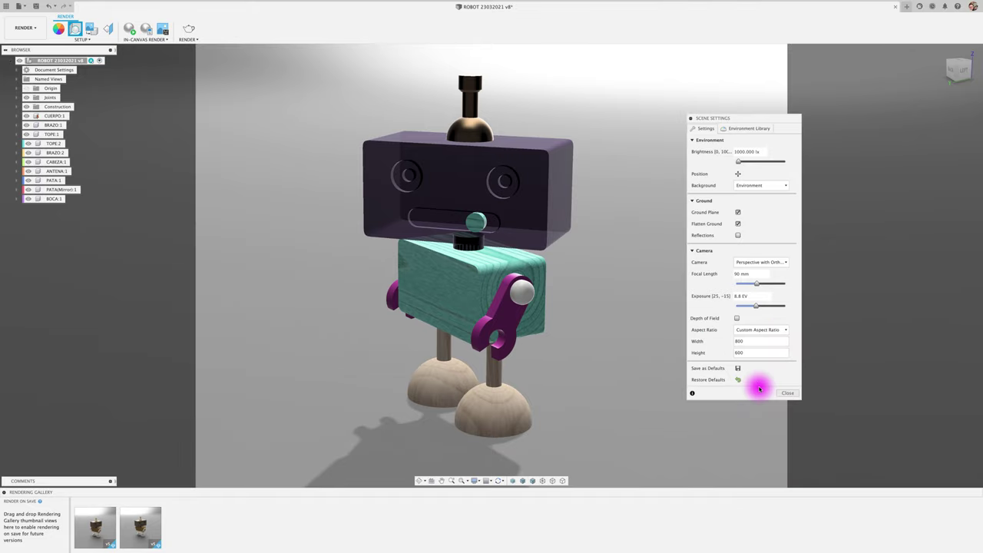
left_click(778, 330)
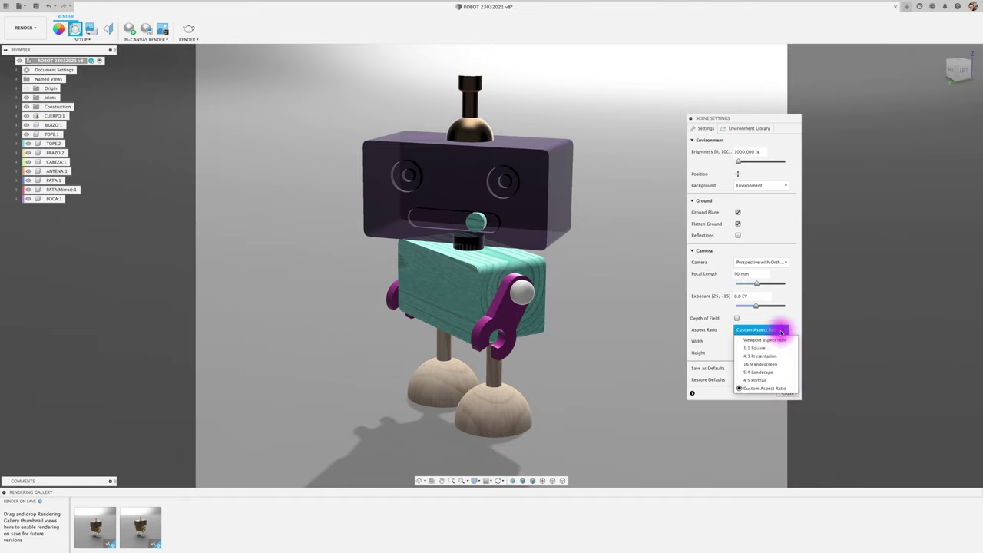
left_click(776, 341)
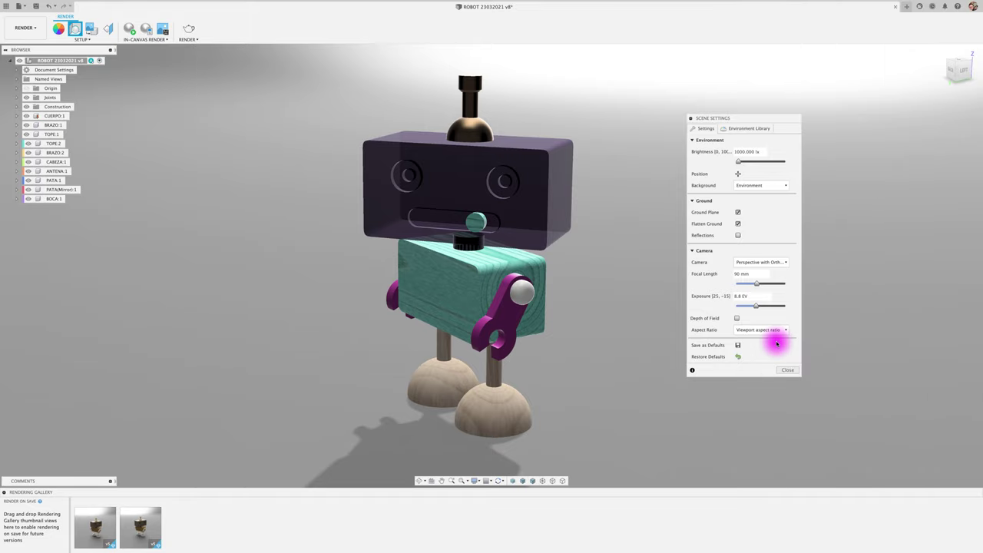
left_click(783, 330)
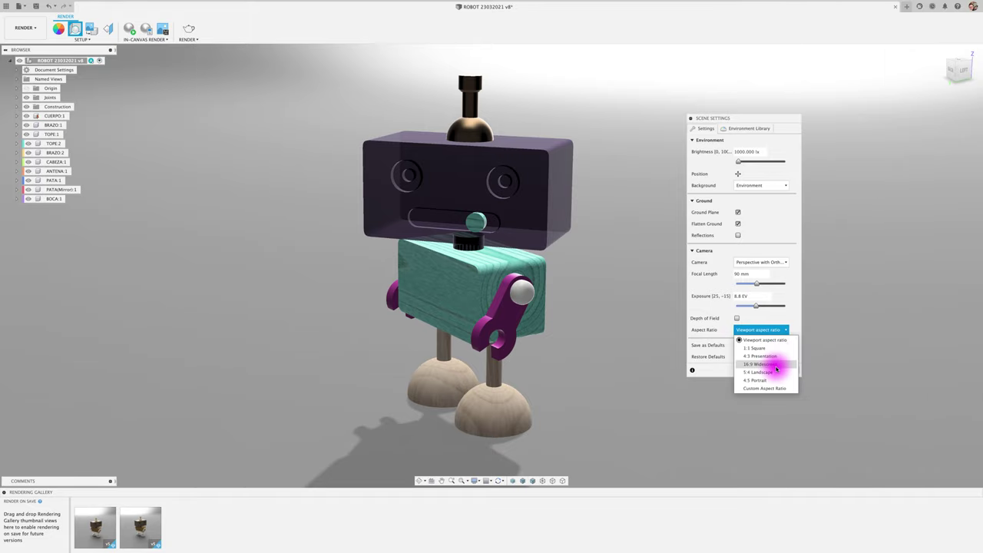
left_click(776, 364)
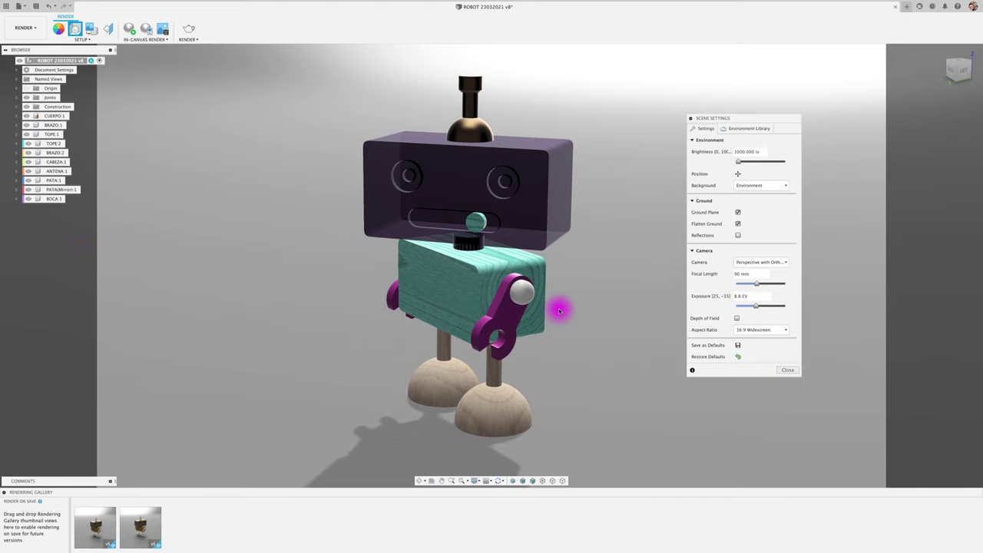
middle_click_drag(559, 307, 584, 314)
scroll(584, 314, "down", 2)
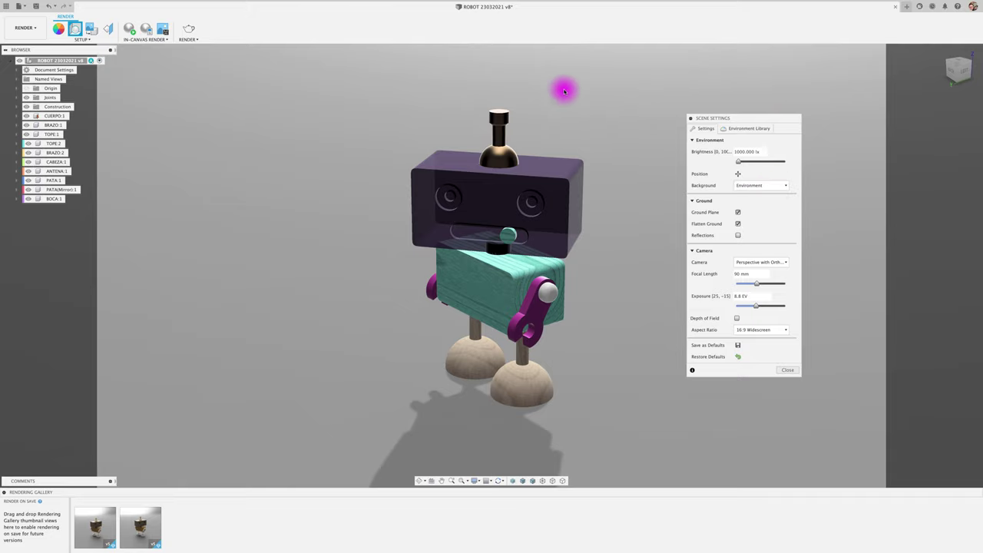
Switch the Background to Solid Color with a red shade, then reopen the background options
left_click(778, 186)
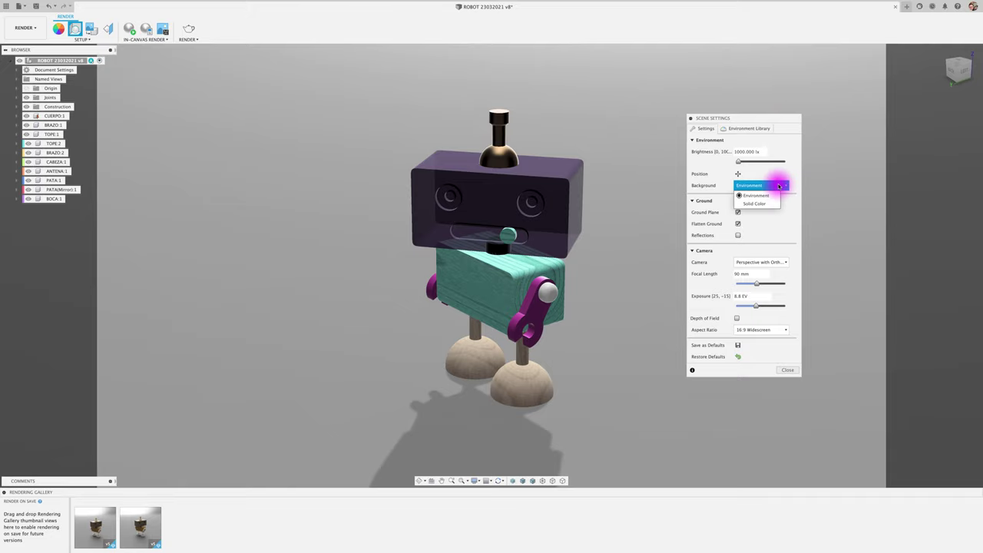
left_click(754, 203)
left_click(750, 197)
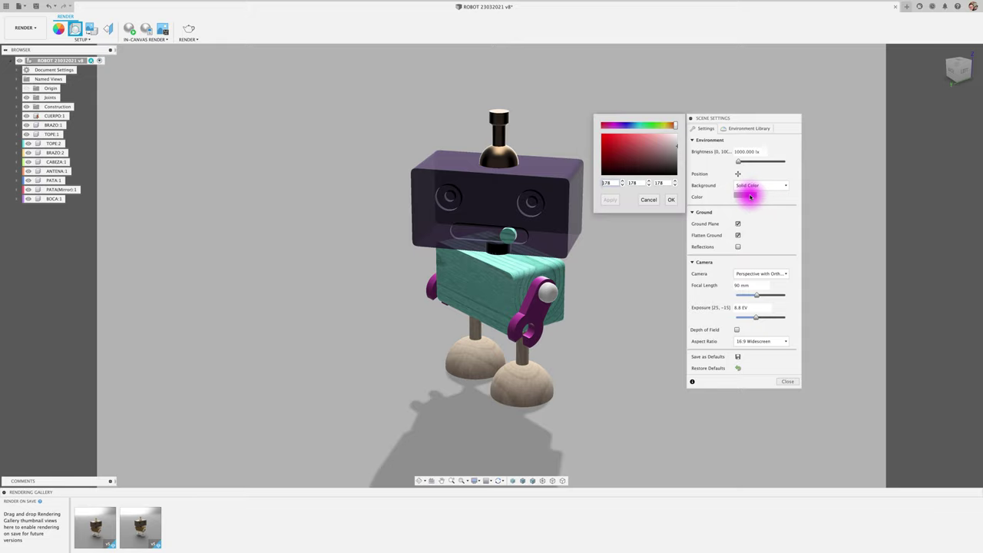
left_click(641, 153)
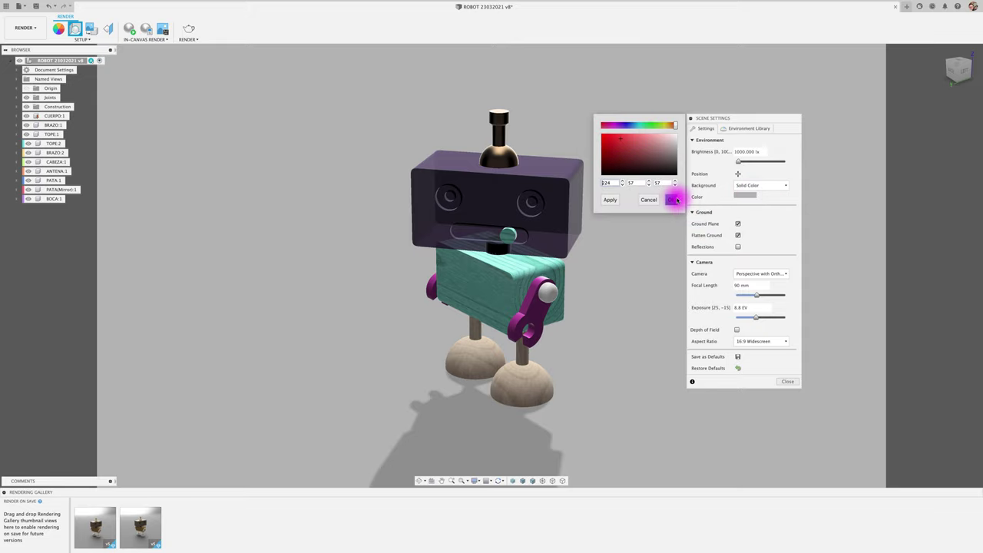
left_click(671, 200)
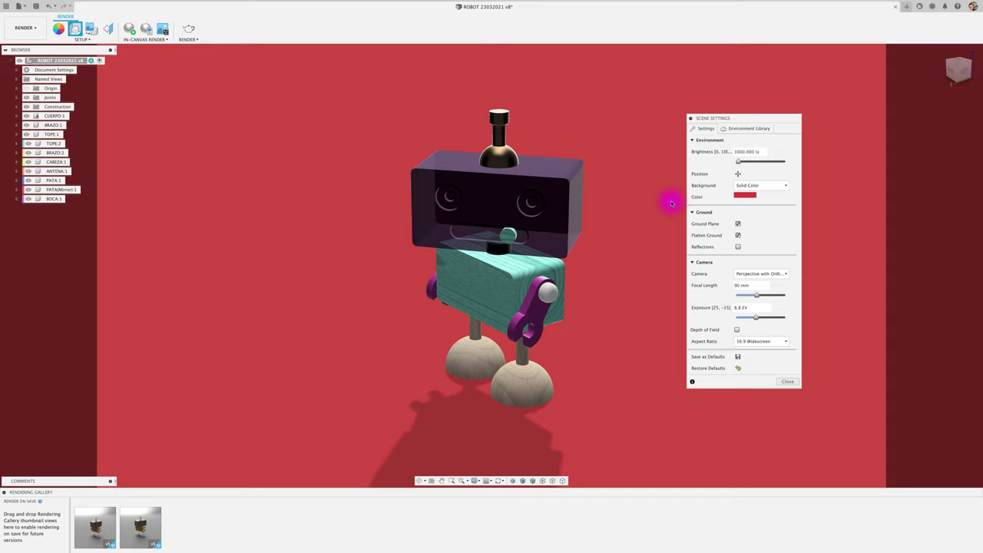
left_click(752, 186)
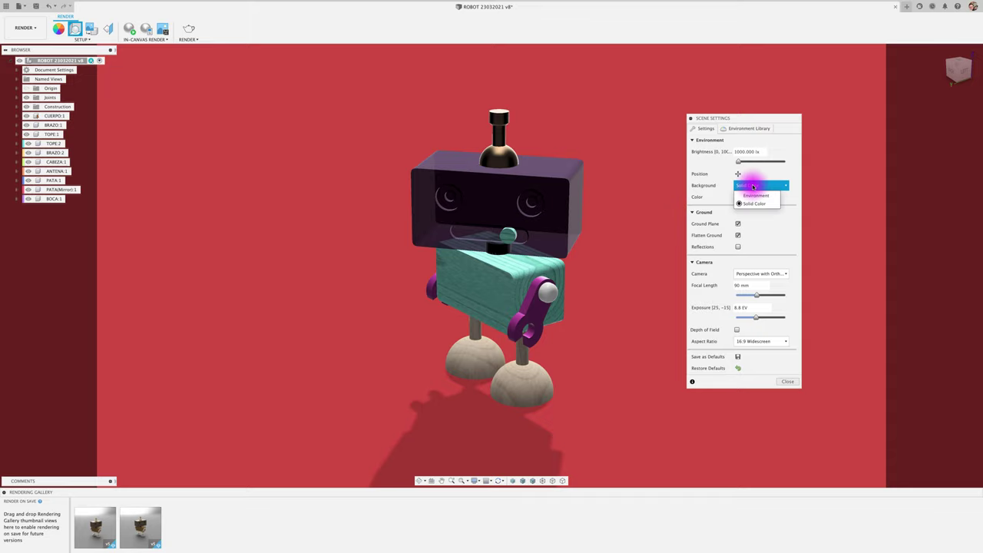
left_click(755, 195)
Move and enlarge the Environment Library panel, then try the Photobooth and Sharp Highlights environments
left_click(749, 129)
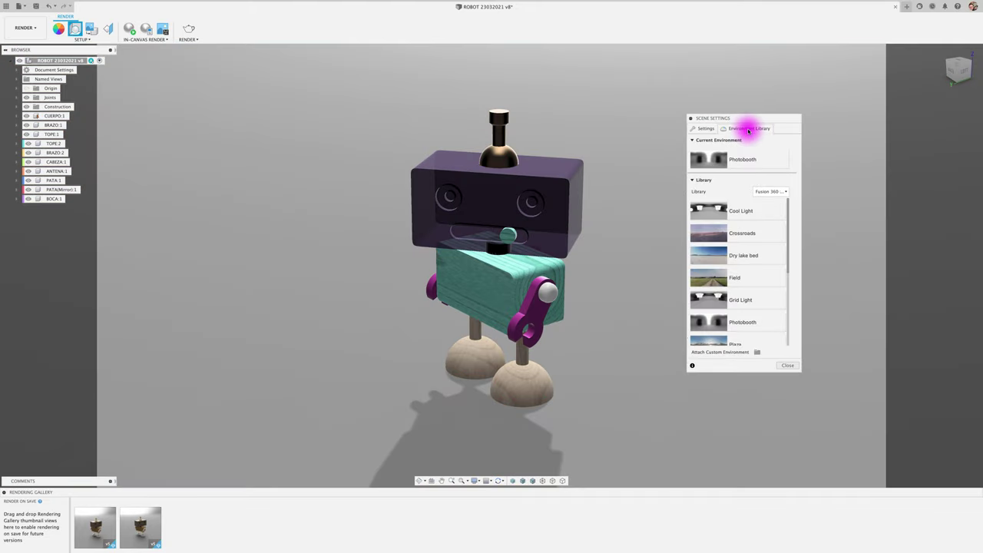
left_click_drag(762, 117, 760, 59)
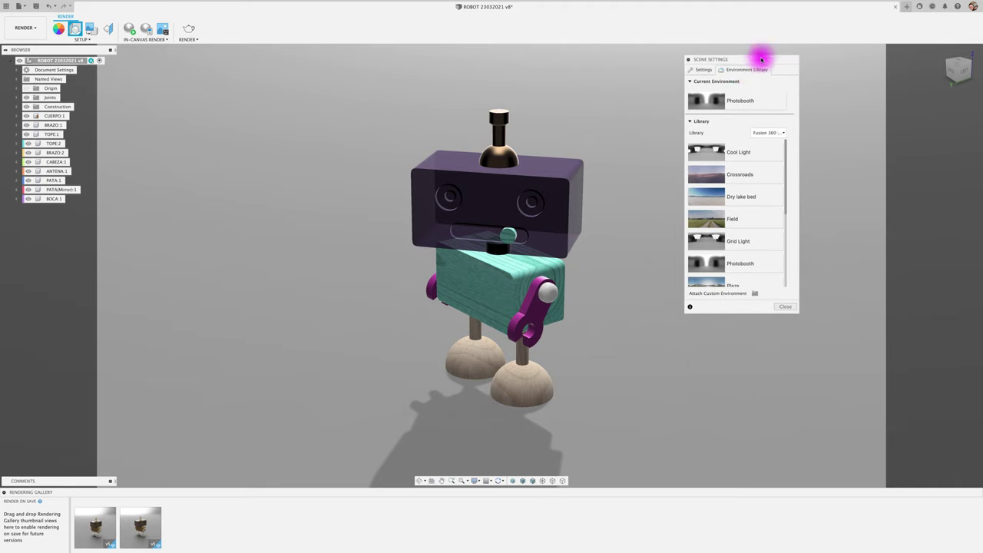
left_click_drag(799, 312, 859, 430)
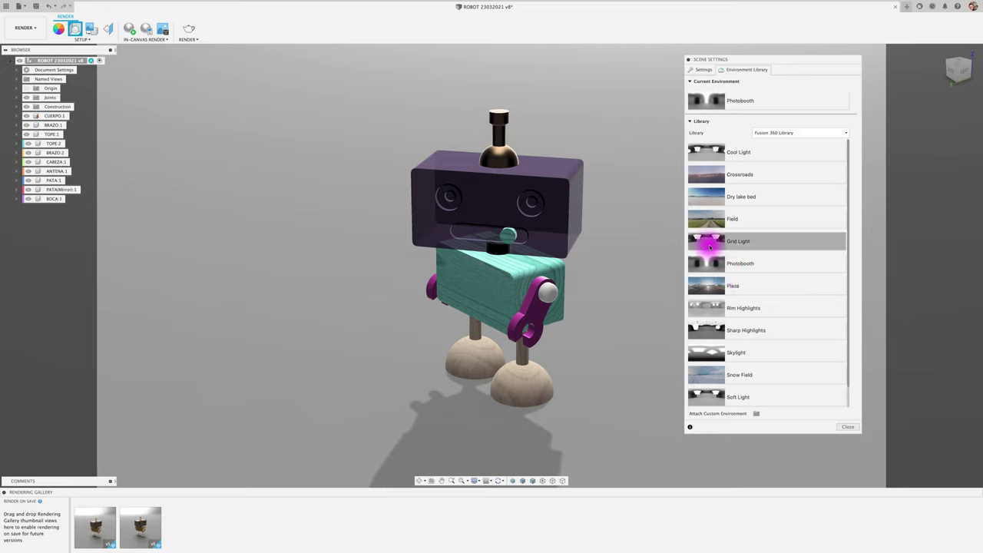
mouse_move(706, 263)
left_mouse_down()
mouse_move(628, 266)
mouse_move(634, 278)
left_mouse_up()
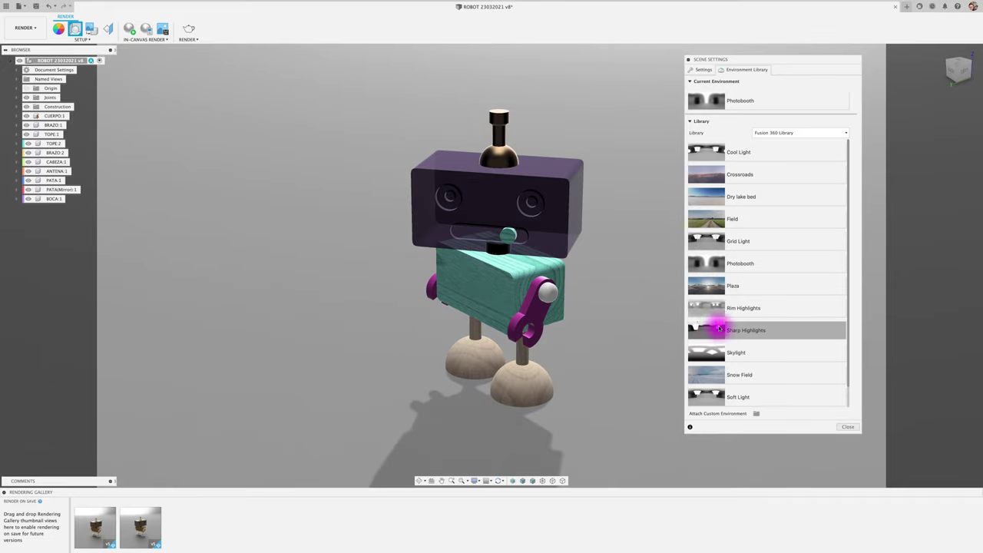
left_click_drag(715, 328, 627, 323)
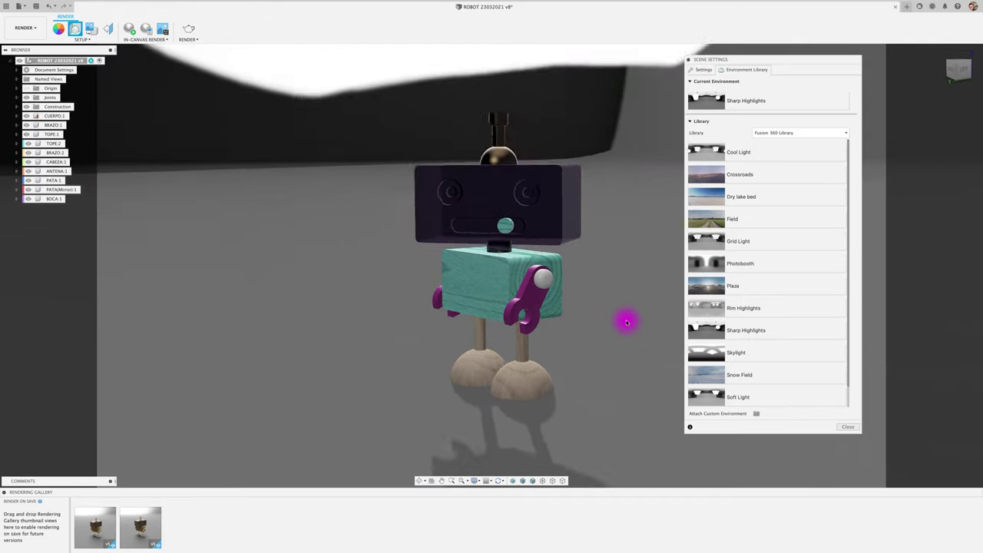
Scroll the Fusion 360 Library to Plaza and drag it onto the canvas
scroll(626, 323, "left", 5, "shift")
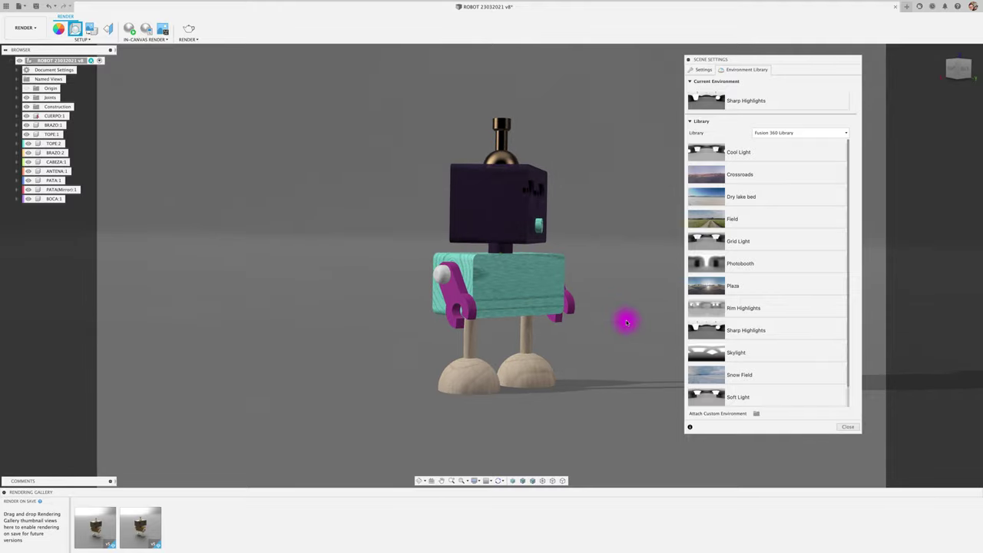
scroll(626, 323, "left", 3, "shift")
scroll(626, 323, "left", 3, "shift")
scroll(627, 322, "left", 3, "shift")
scroll(627, 323, "left", 2, "shift")
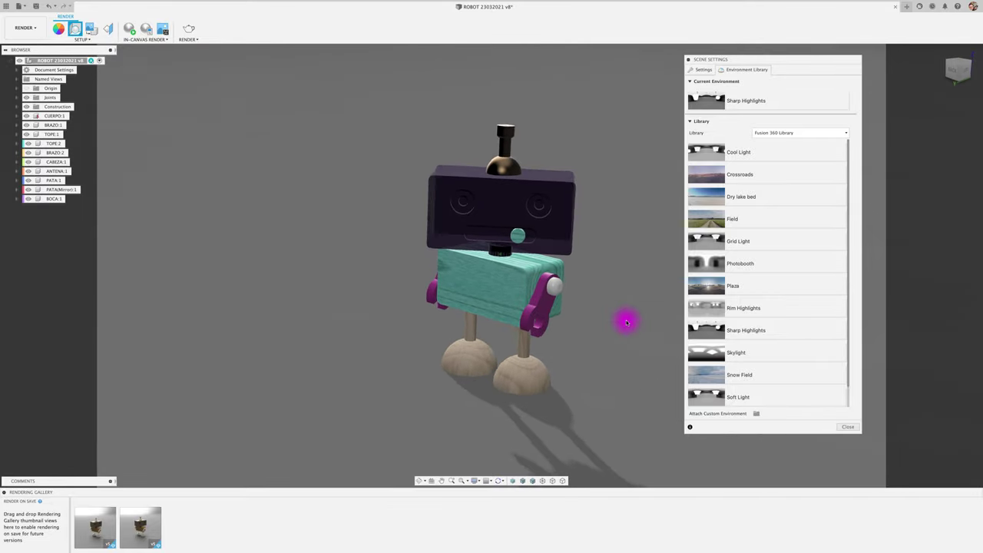
scroll(626, 323, "left", 3, "shift")
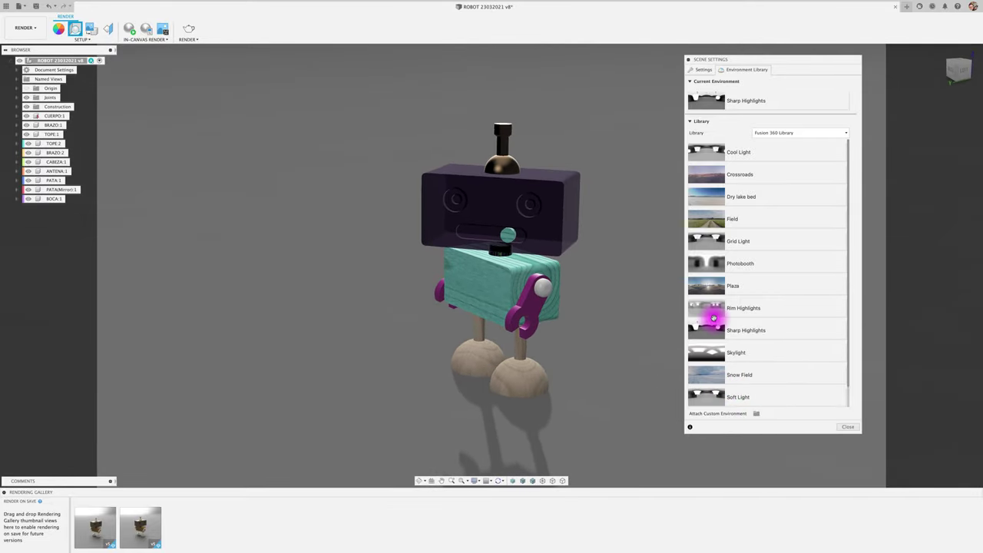
left_click_drag(713, 286, 610, 292)
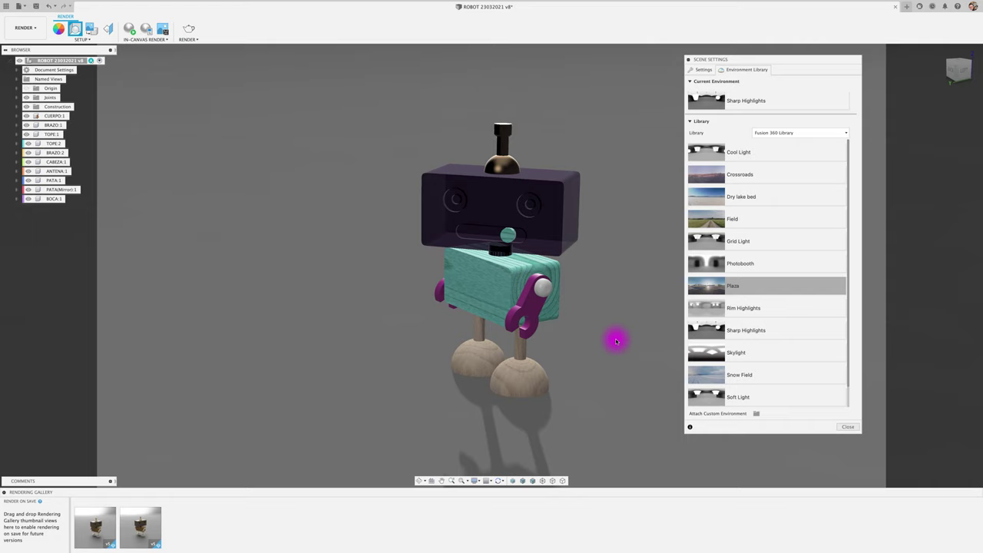
left_click_drag(679, 293, 626, 306)
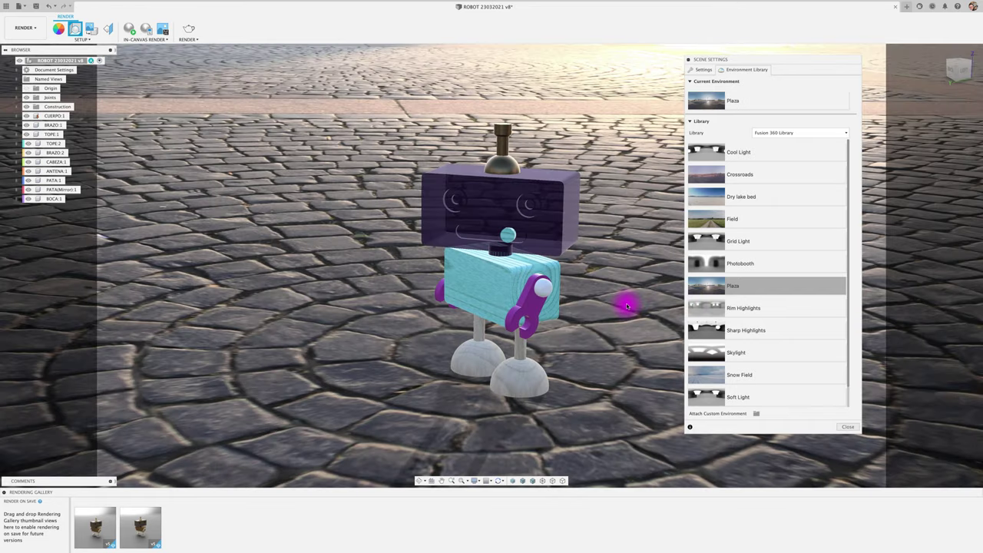
scroll(627, 306, "left", 5, "shift")
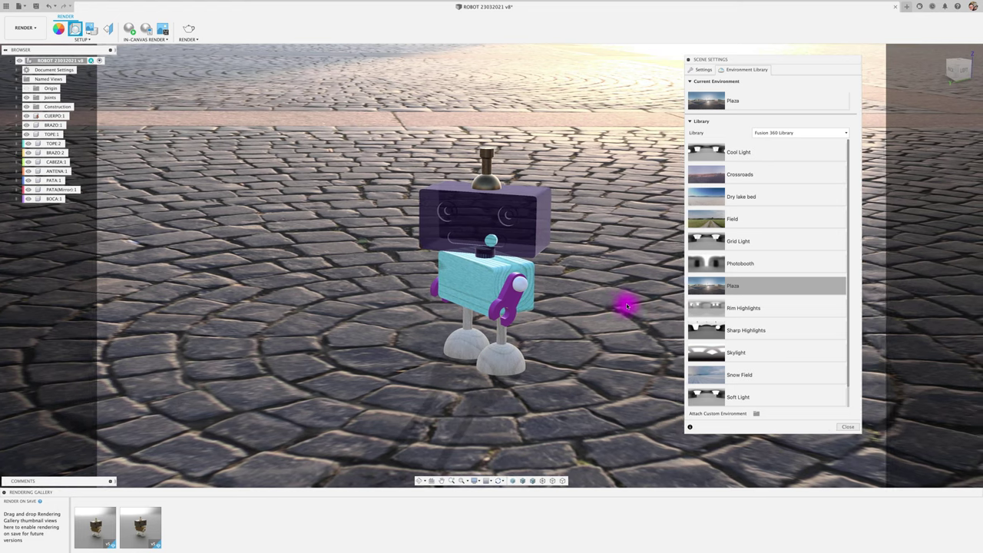
scroll(627, 305, "up", 5, "shift")
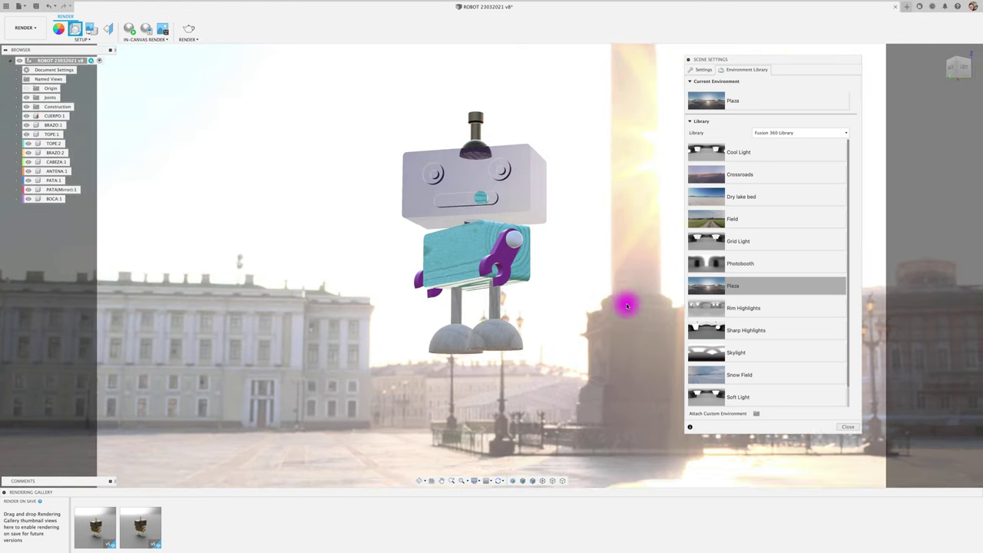
scroll(627, 306, "down", 5, "shift")
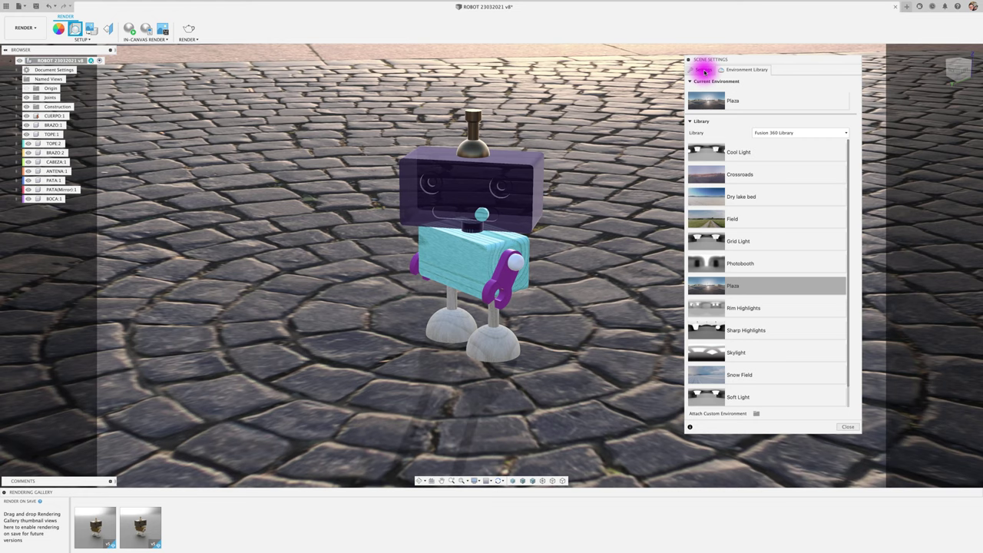
Under Settings > Position, rotate the Plaza environment to about 5.2 deg and set Ground Scale to 0.26
left_click(704, 71)
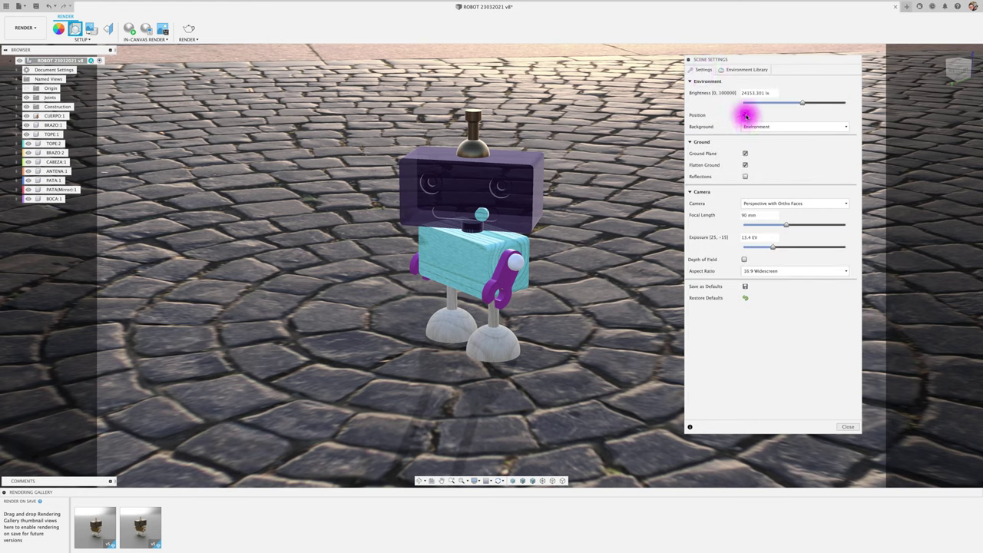
left_click(745, 115)
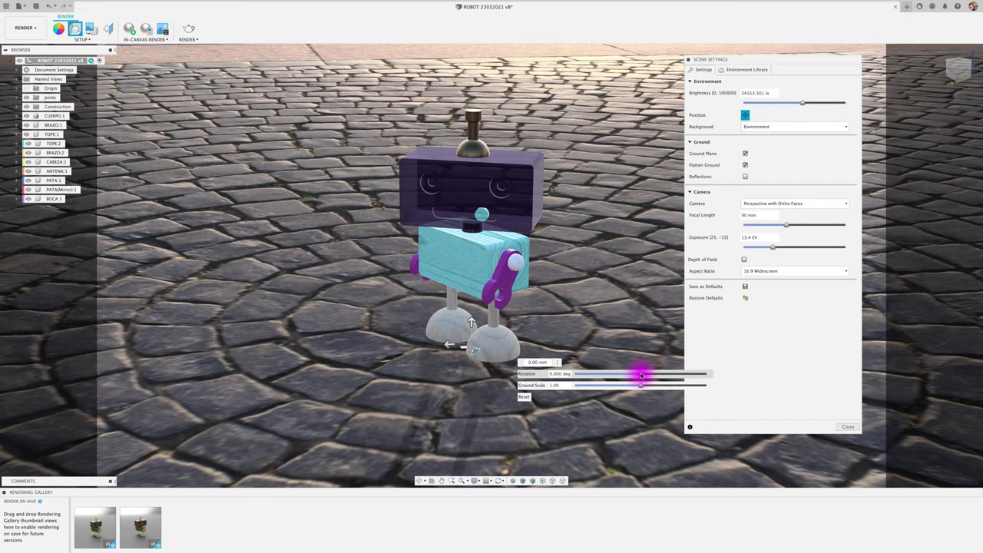
mouse_move(641, 375)
left_mouse_down()
mouse_move(576, 373)
mouse_move(626, 385)
mouse_move(574, 386)
left_mouse_up()
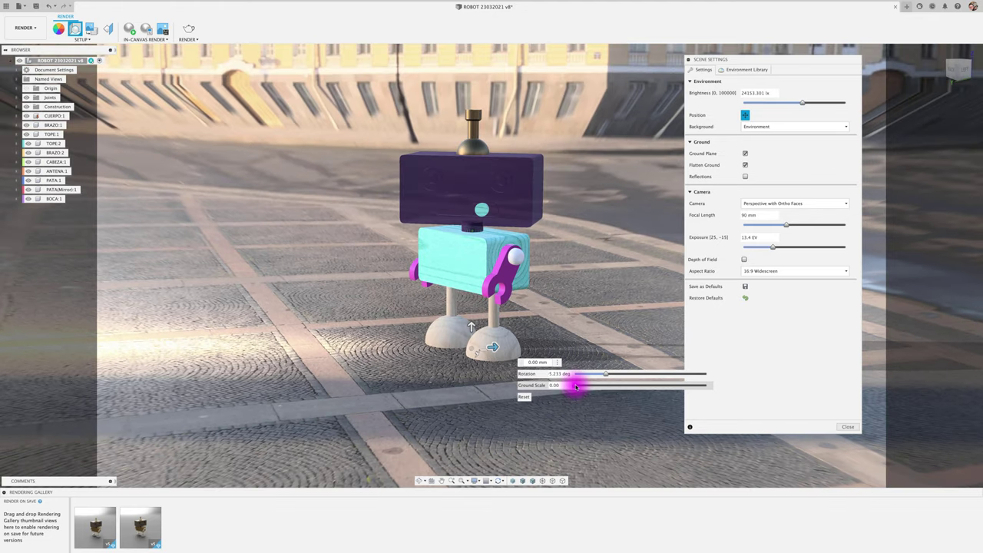
left_click_drag(570, 385, 576, 386)
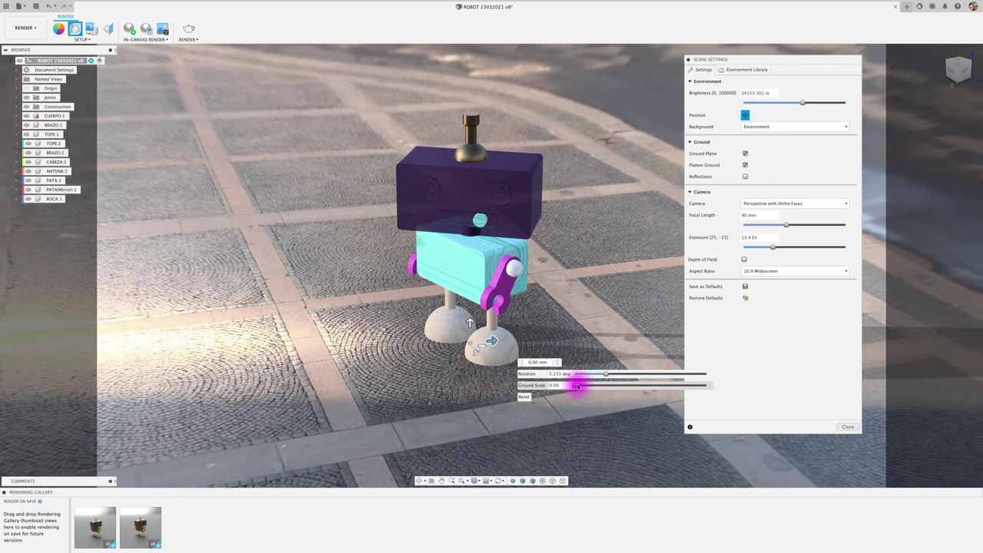
mouse_move(575, 387)
left_mouse_down()
mouse_move(698, 389)
mouse_move(589, 388)
left_mouse_up()
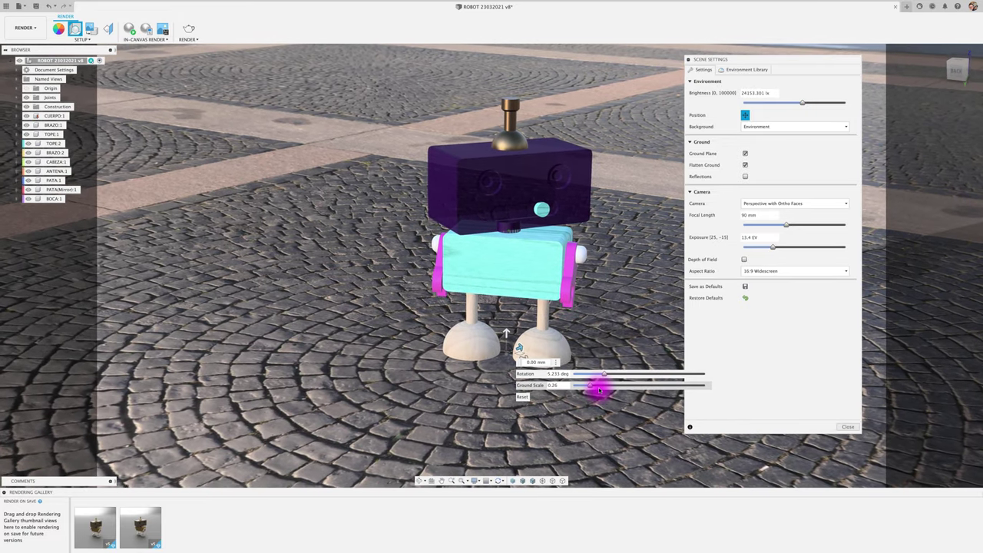
left_click_drag(599, 390, 592, 384)
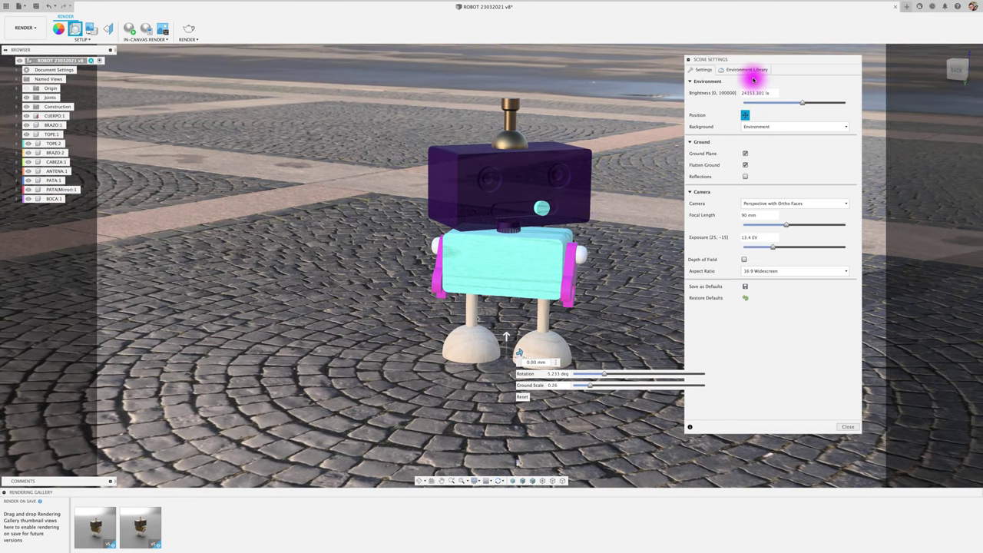
Drag the Field environment from the Environment Library onto the canvas
left_click(750, 71)
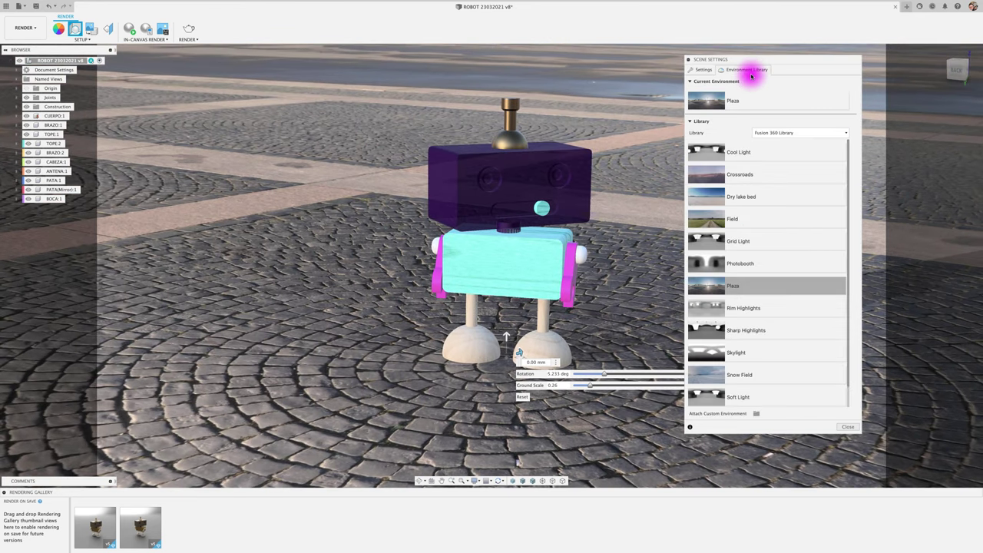
left_click_drag(715, 223, 638, 244)
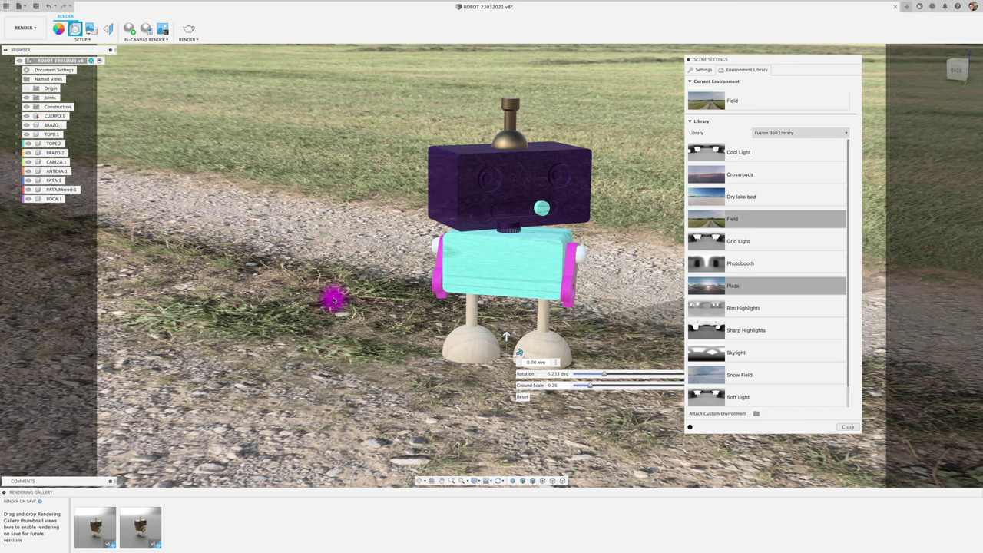
Toggle Ground Plane off and back on, orbit the view, and leave Flatten Ground unchecked
left_click(698, 68)
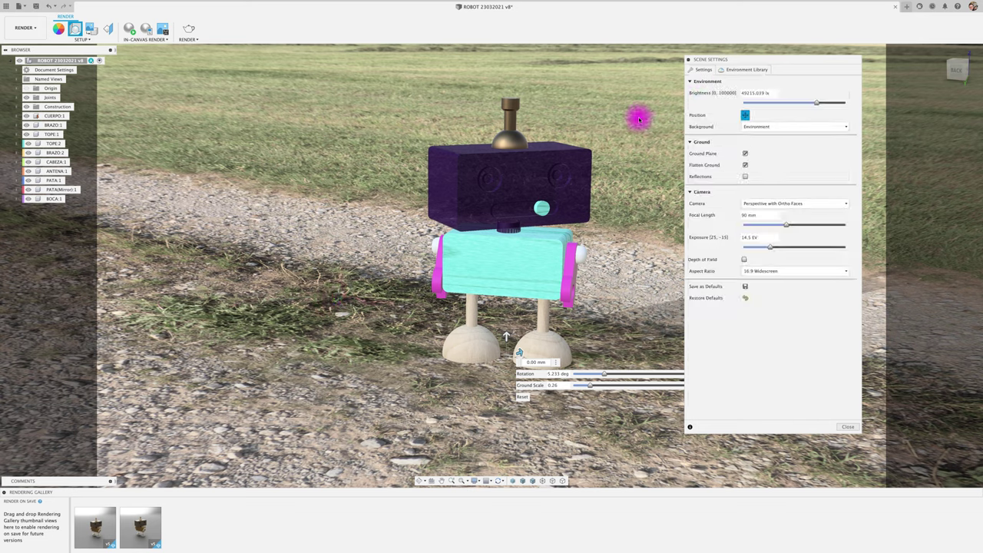
left_click(744, 154)
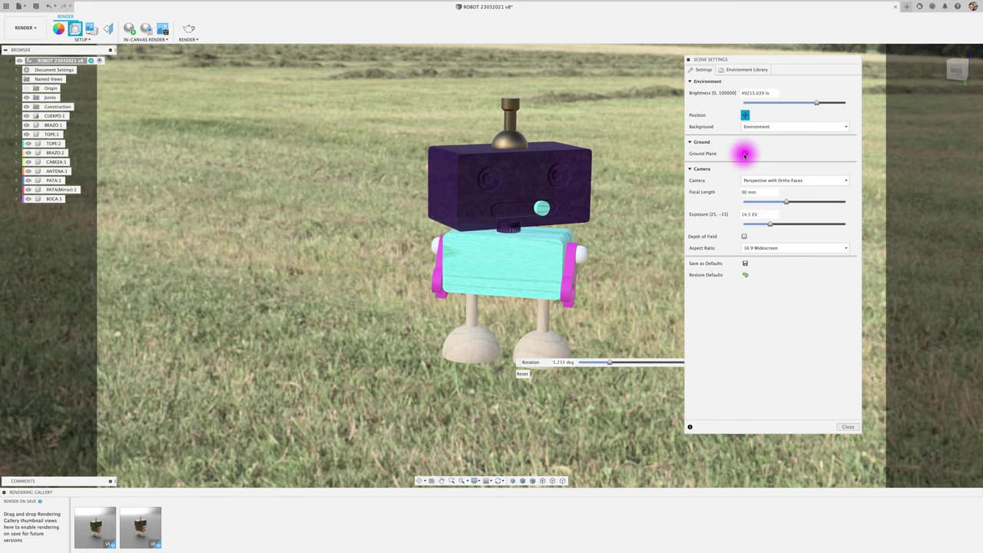
left_click(744, 154)
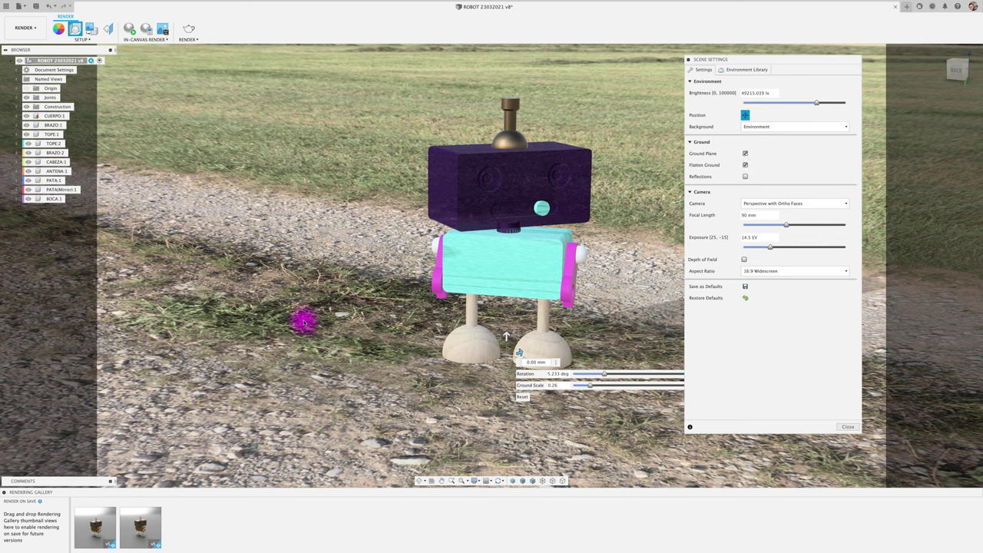
left_click(744, 165)
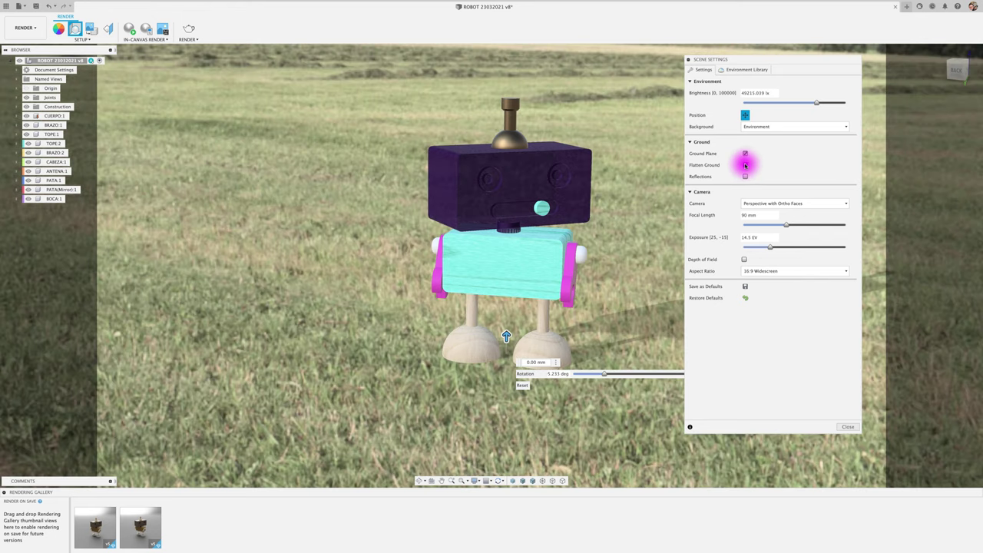
left_click(587, 242)
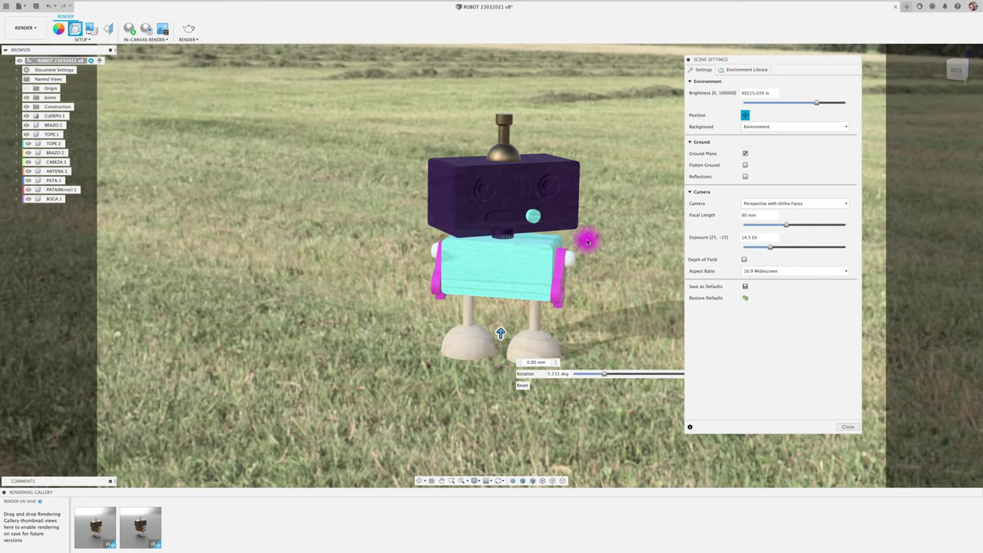
mouse_move(587, 242)
middle_mouse_down("shift")
mouse_move(626, 216)
mouse_move(646, 220)
middle_mouse_up("shift")
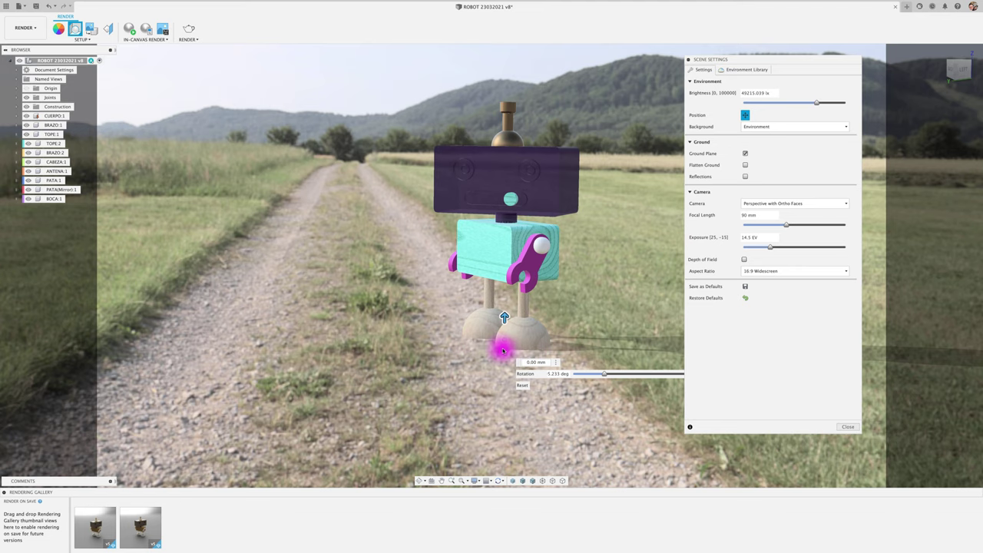
left_click(745, 165)
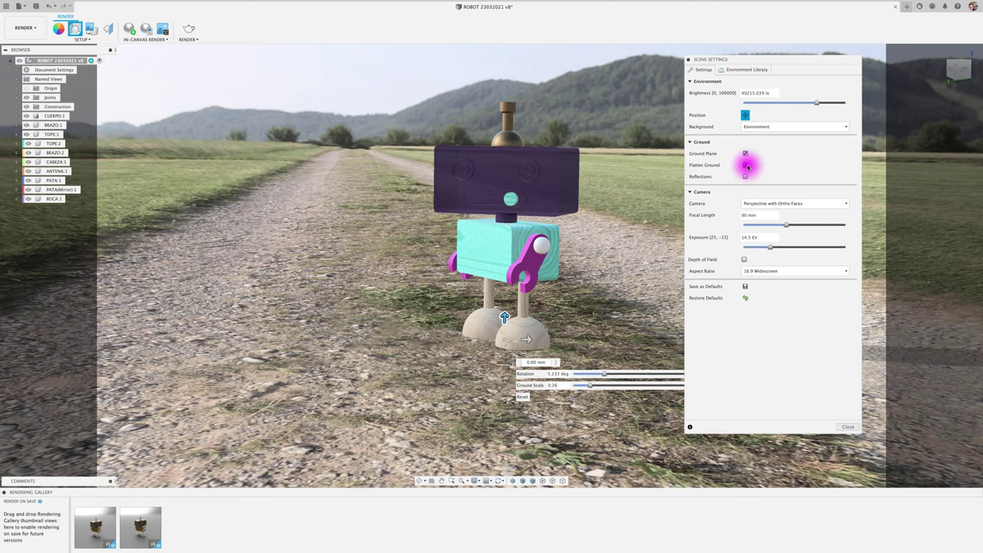
left_click(746, 165)
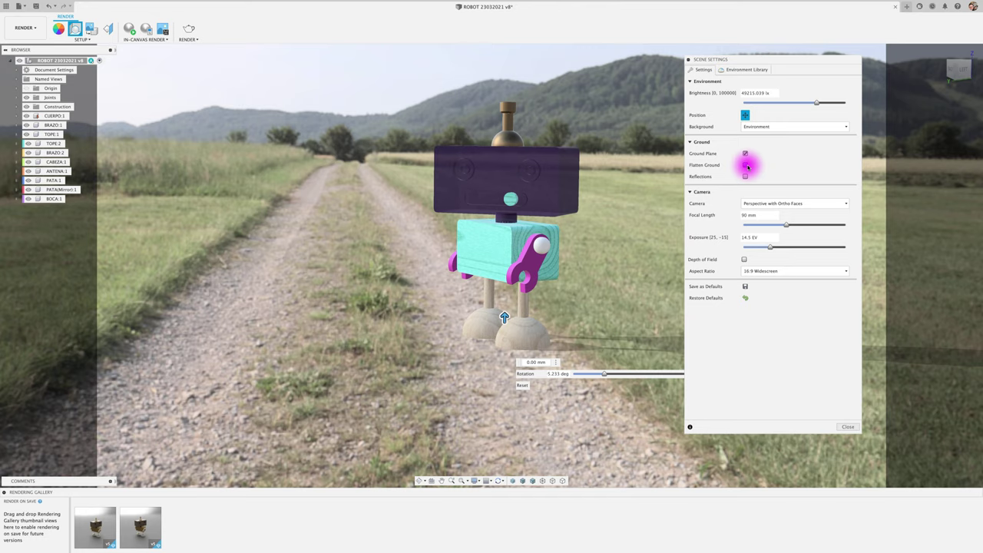
left_click(770, 127)
left_click(746, 70)
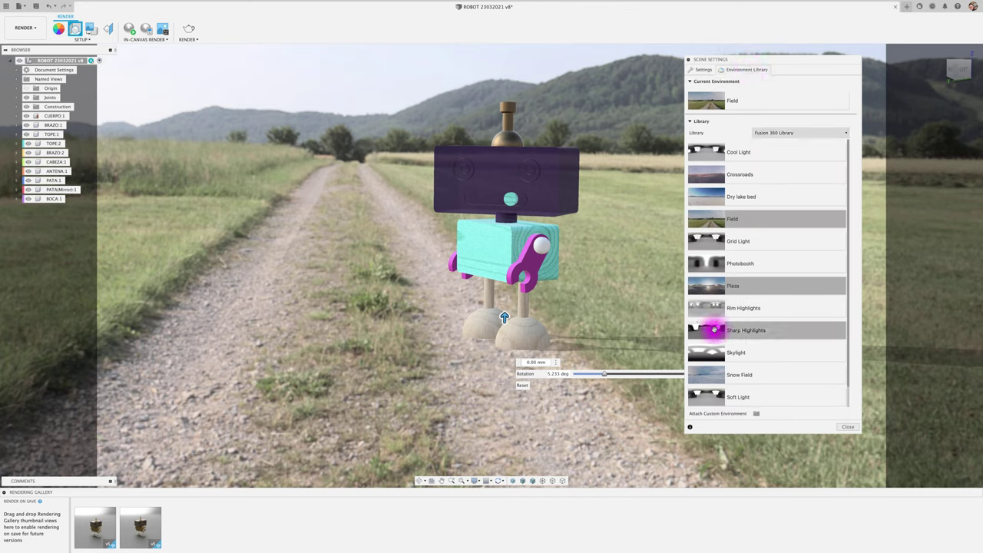
Try Sharp Highlights and Soft Light, then light the scene with Photobooth and flatten the ground
left_click_drag(714, 331, 623, 325)
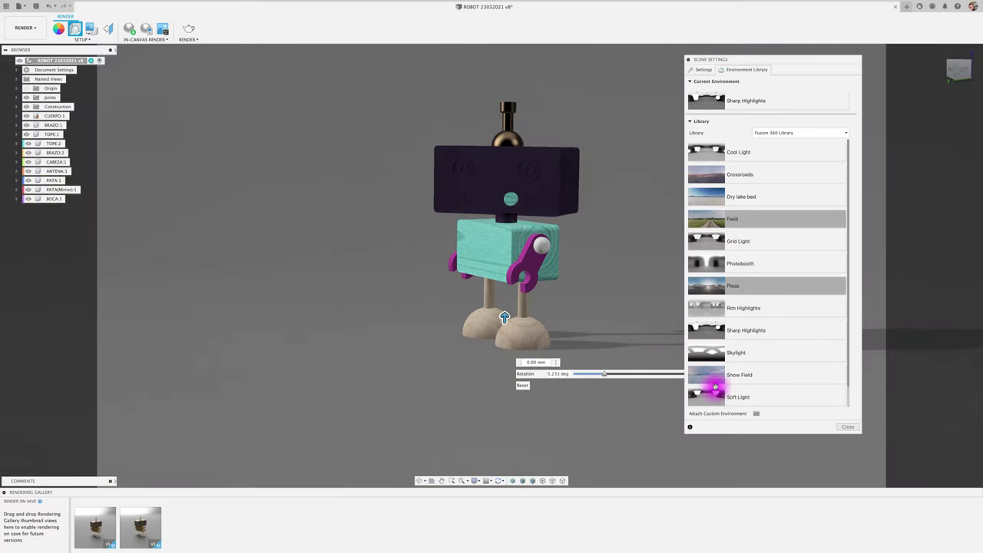
left_click_drag(609, 301, 611, 303)
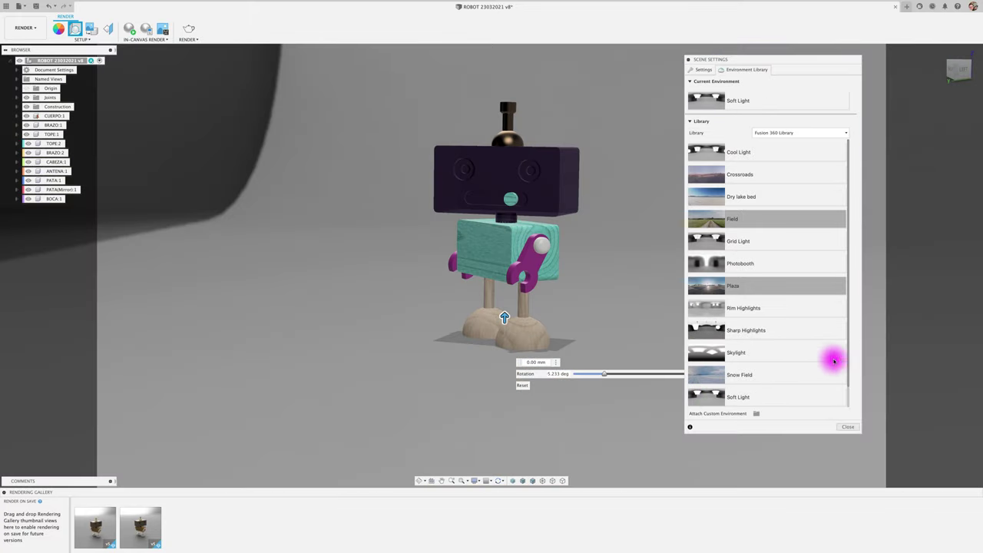
scroll(848, 380, "down", 1)
scroll(848, 380, "down", 1)
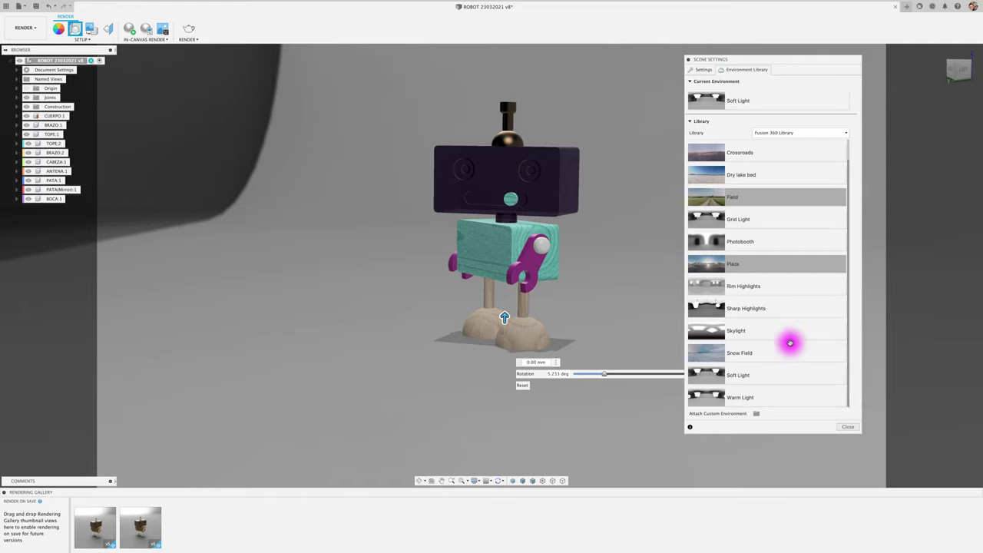
left_click_drag(724, 244, 616, 260)
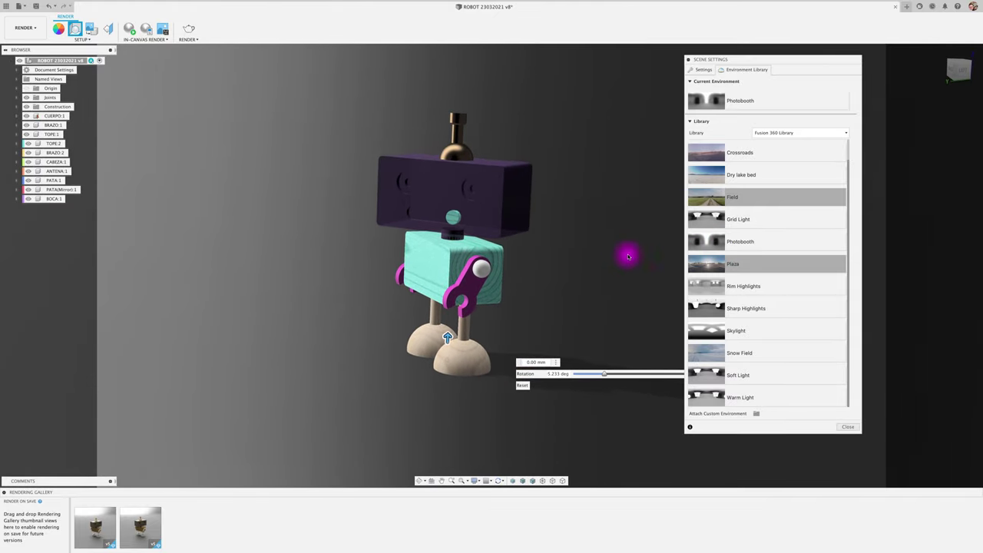
left_click(703, 70)
left_click(745, 165)
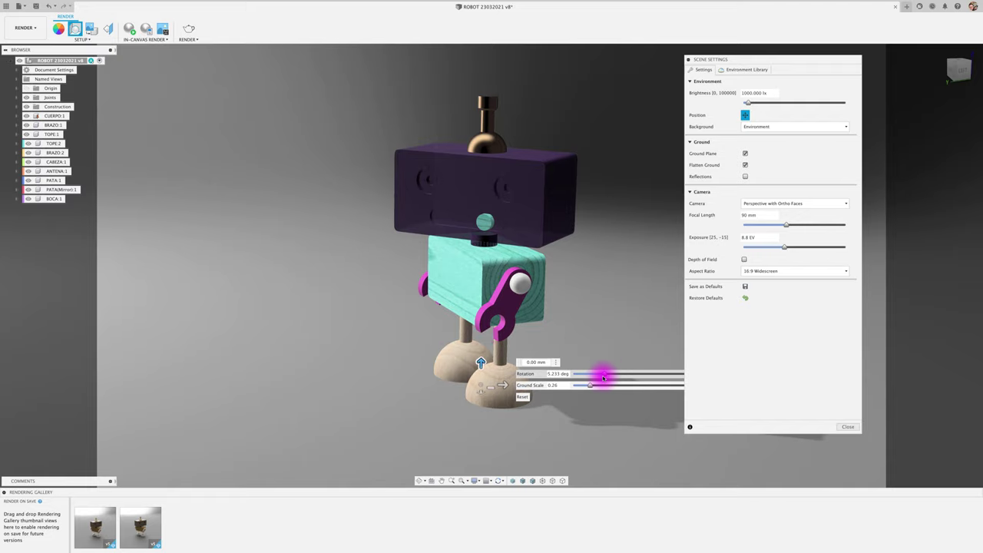
Rotate the environment lighting to about 12.7 deg and close Scene Settings
mouse_move(597, 375)
left_mouse_down()
mouse_move(750, 386)
mouse_move(620, 381)
left_mouse_up()
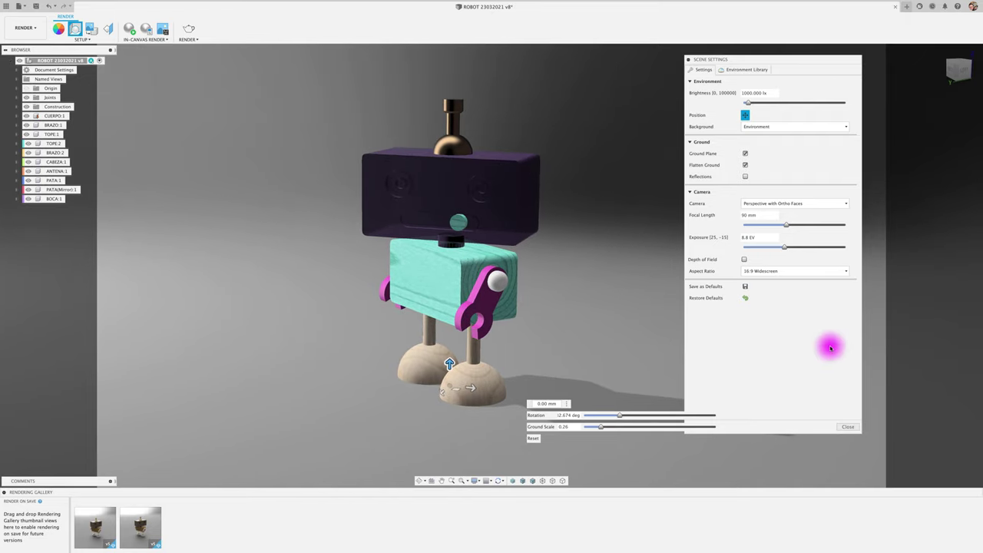
left_click(848, 426)
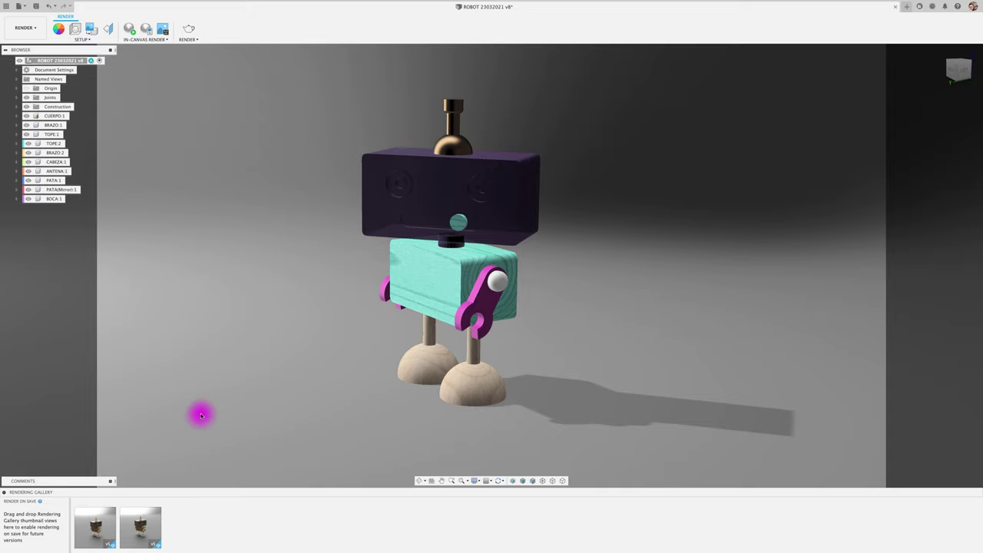
left_click(130, 29)
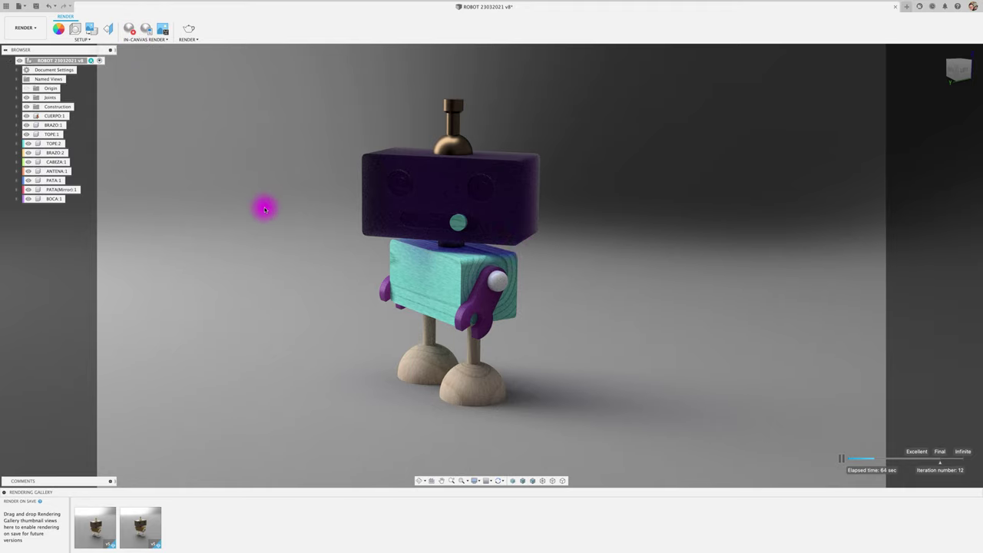
left_click(853, 458)
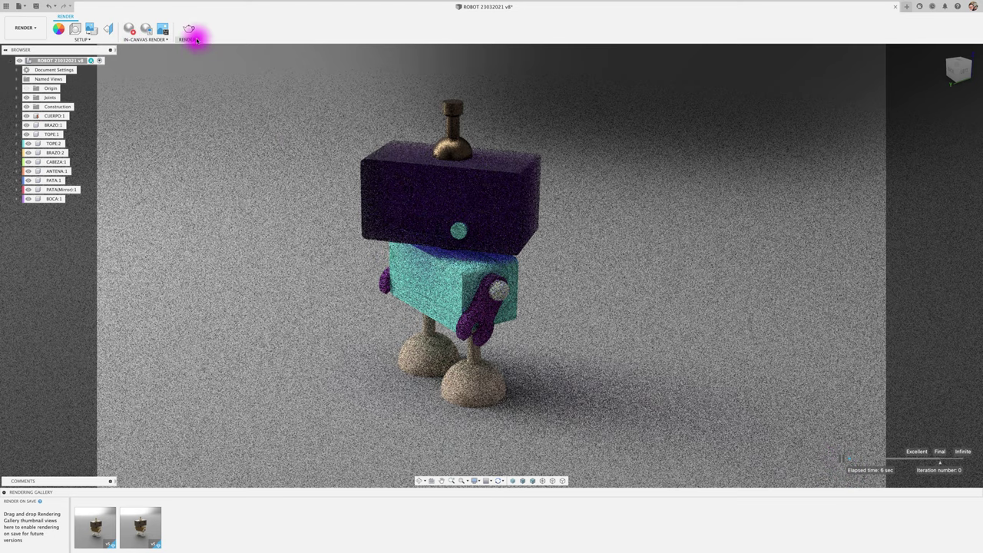
left_click(134, 29)
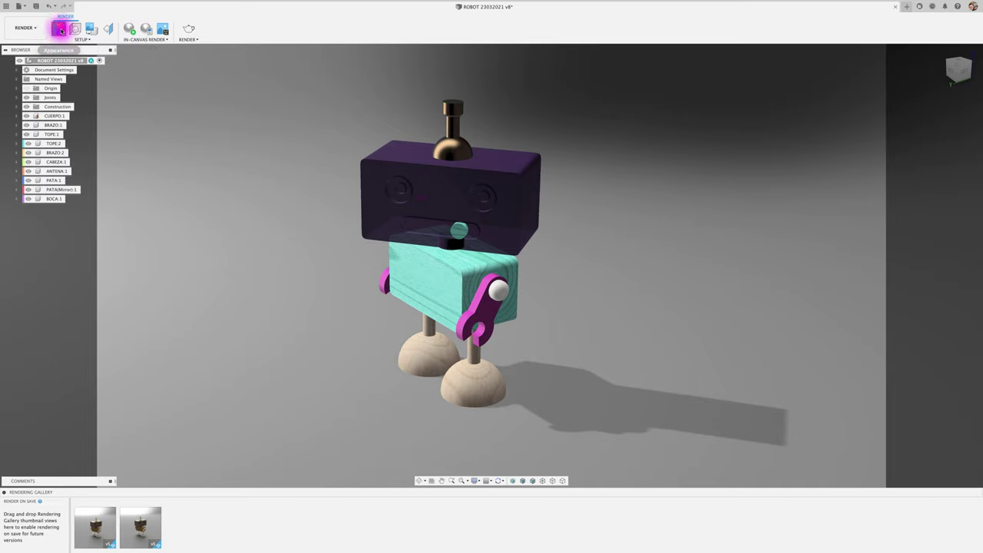
Try gold Kapton on the head, restore the purple acrylic, and lower its roughness to about 0.39
left_click(58, 29)
scroll(676, 311, "up", 3)
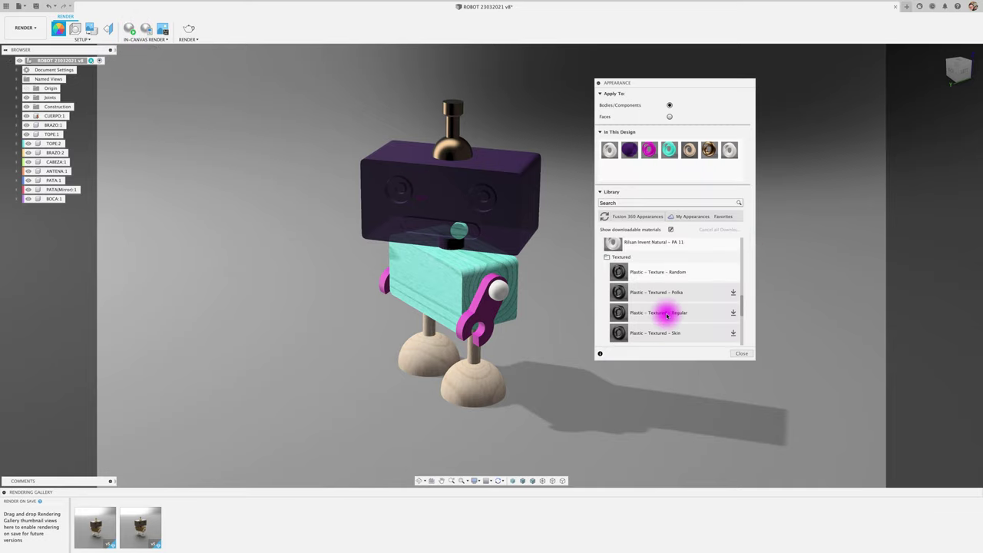
scroll(666, 314, "up", 3)
left_click_drag(666, 314, 528, 205)
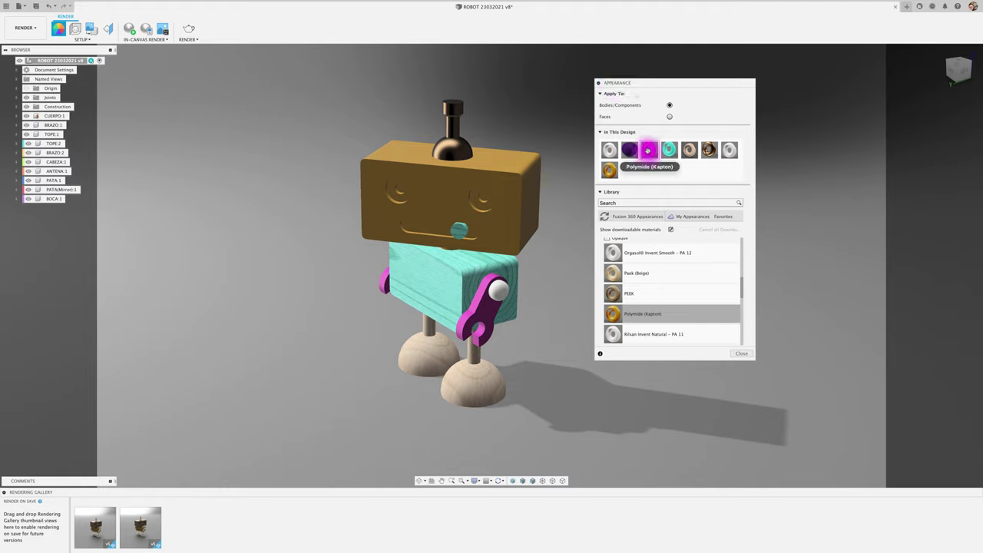
left_click_drag(631, 149, 527, 180)
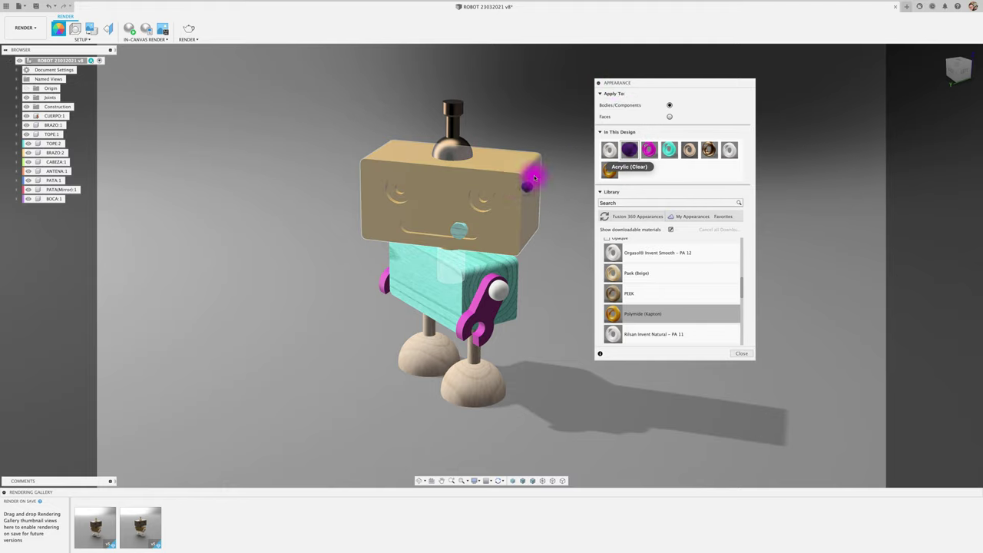
double_click(635, 151)
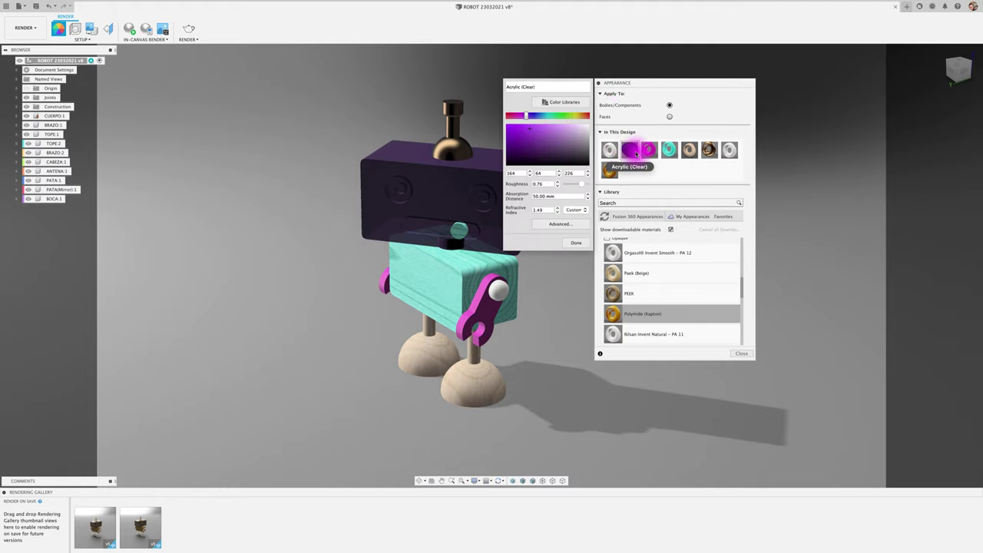
mouse_move(575, 197)
left_mouse_down()
mouse_move(587, 187)
mouse_move(577, 185)
left_mouse_up()
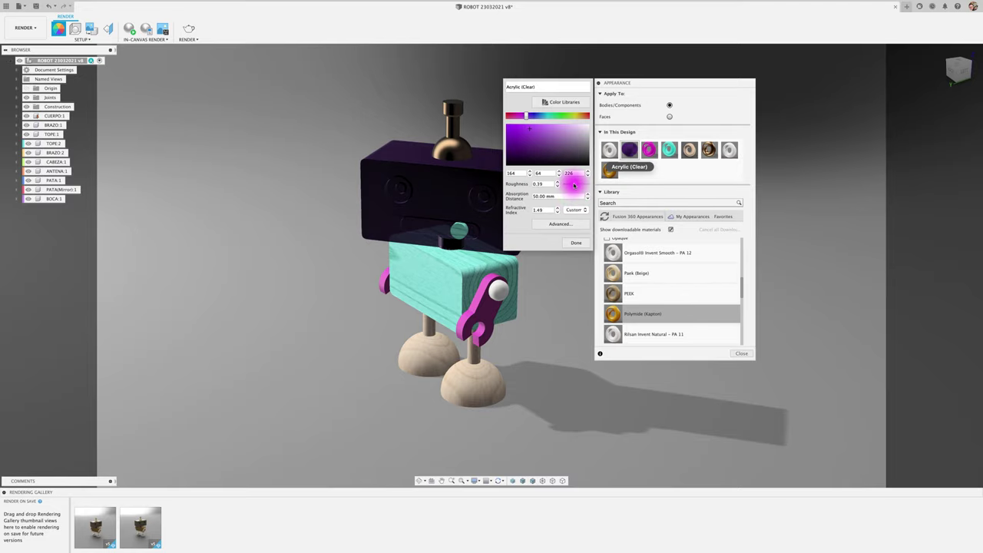
left_click(576, 244)
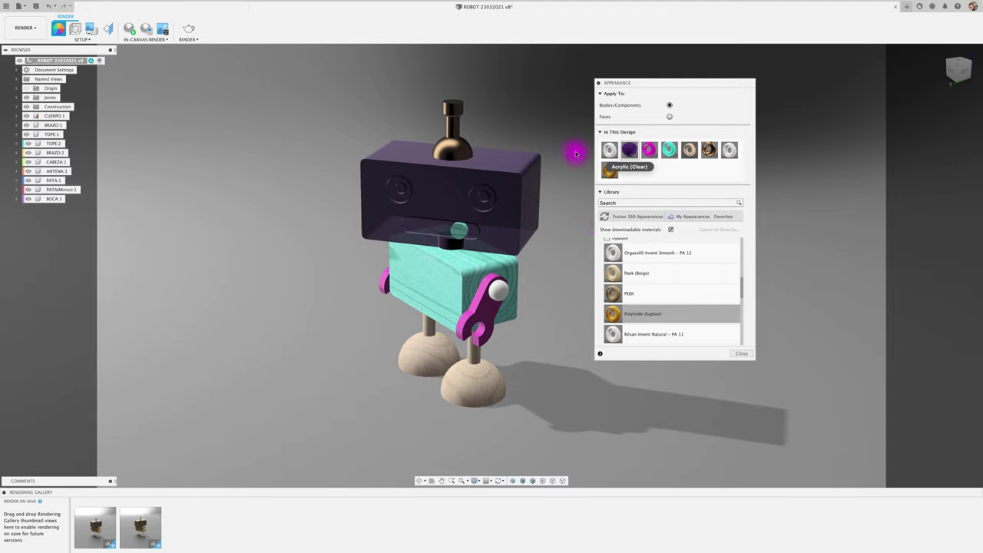
Change the head acrylic's colour to a bright, pure green and collapse the appearance panel
double_click(625, 151)
left_click(512, 115)
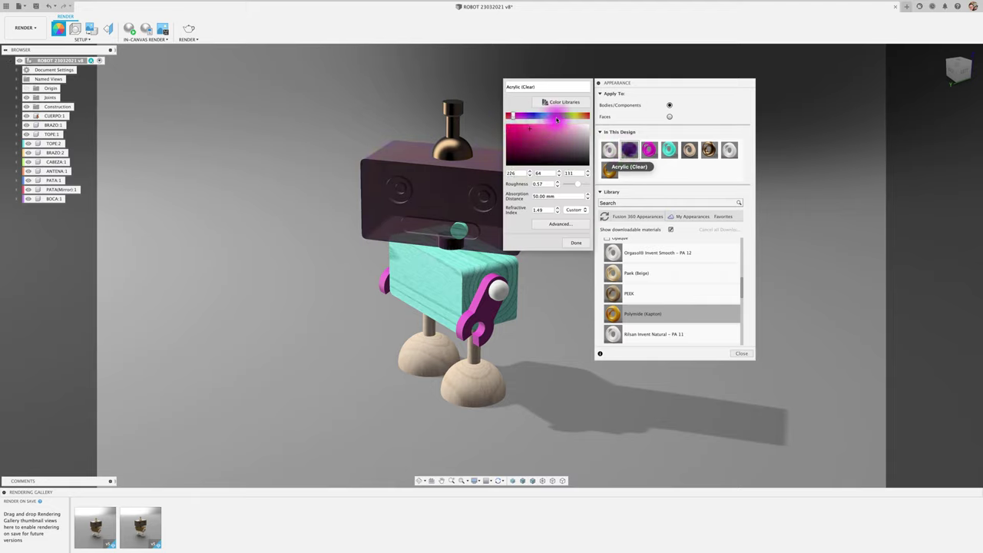
left_click(561, 115)
left_click_drag(527, 134, 589, 121)
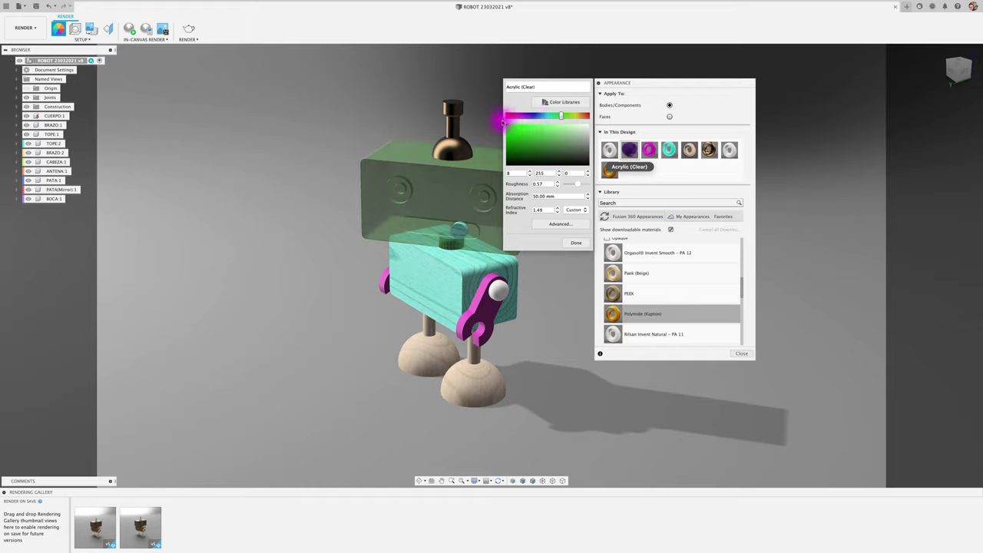
left_click(576, 244)
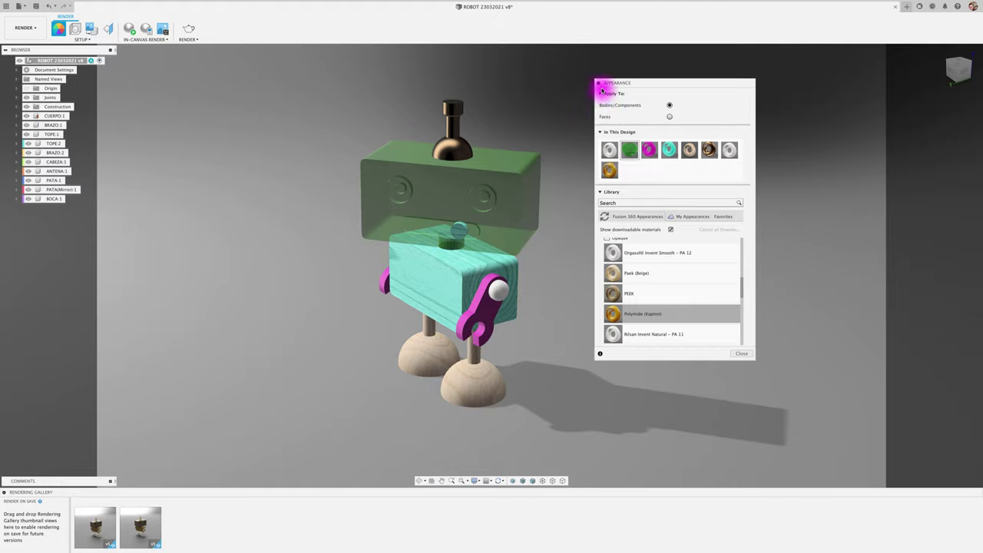
left_click(600, 84)
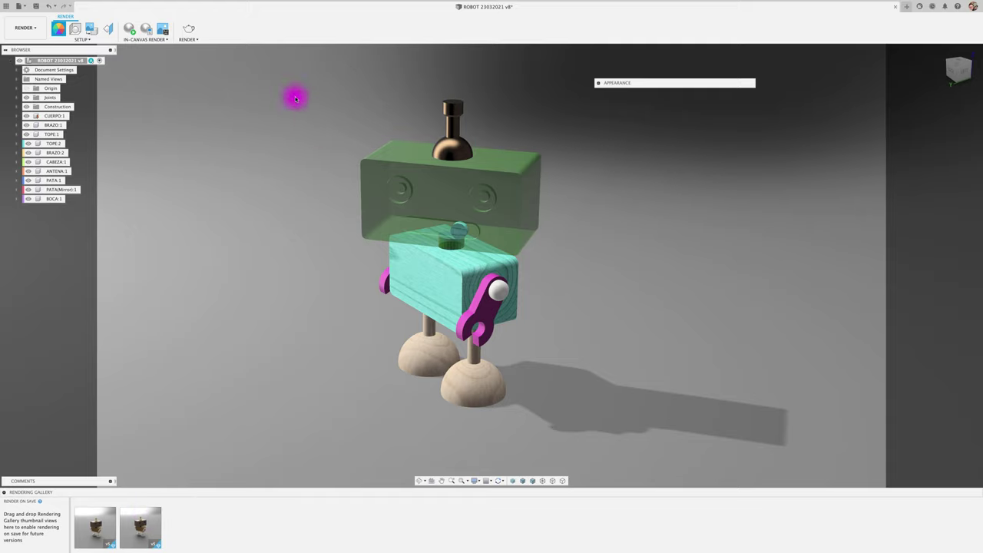
Choose Local Renderer, raise advanced render quality to 100, and output as TIFF (Uncompressed)
left_click(190, 28)
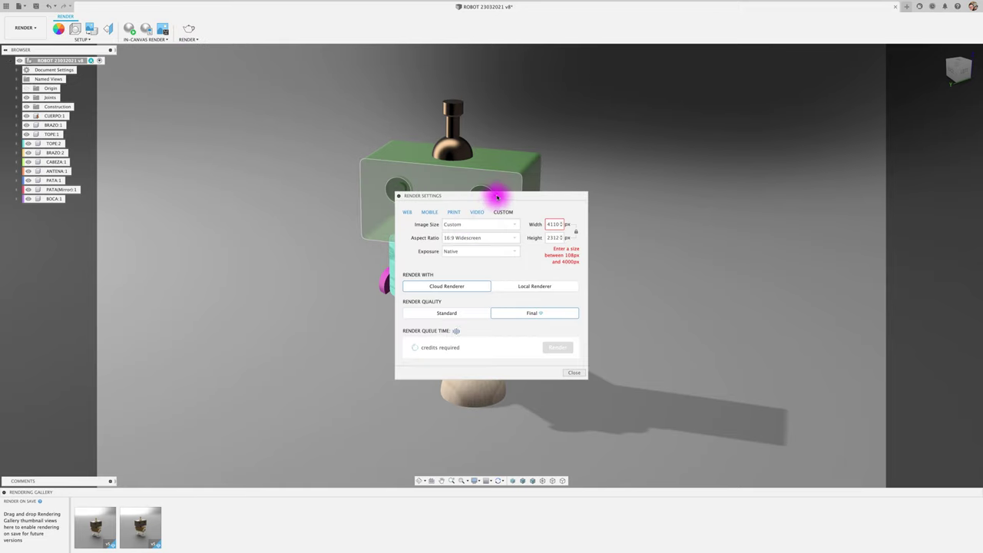
left_click_drag(498, 192, 689, 148)
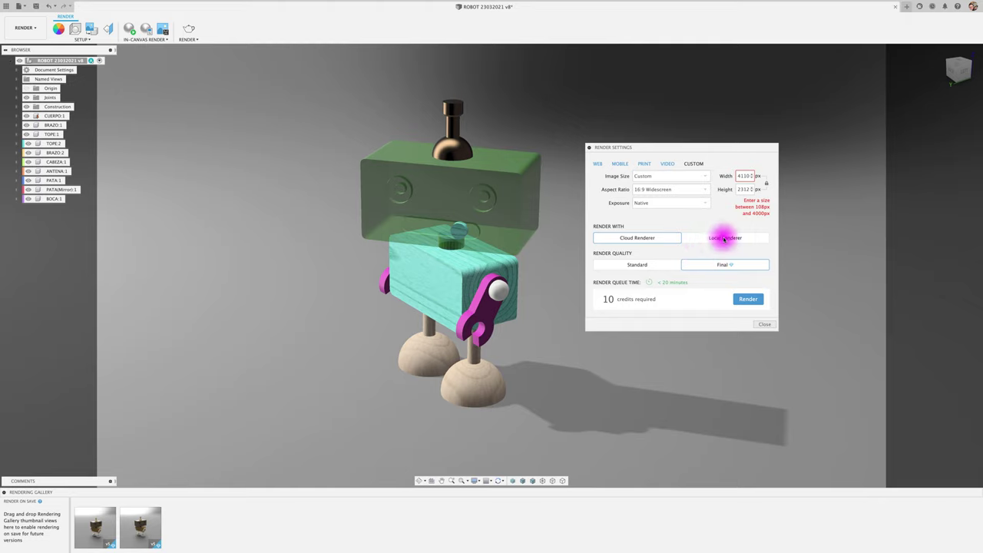
left_click(723, 239)
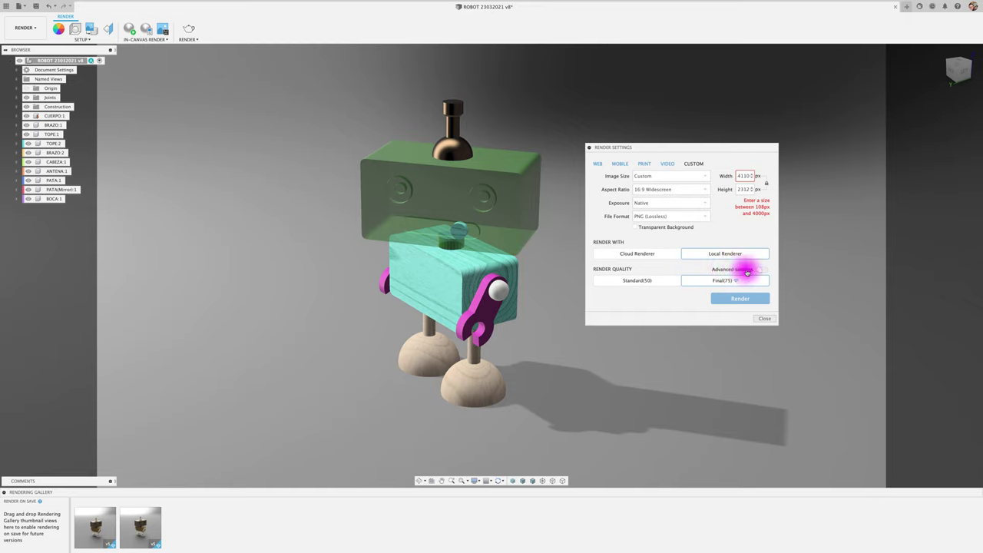
left_click(763, 270)
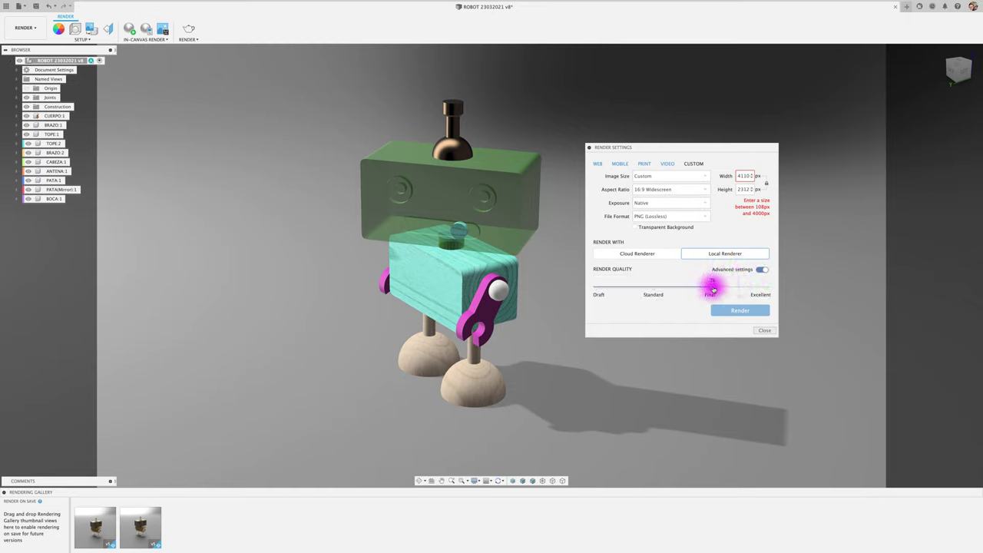
left_click_drag(720, 287, 772, 283)
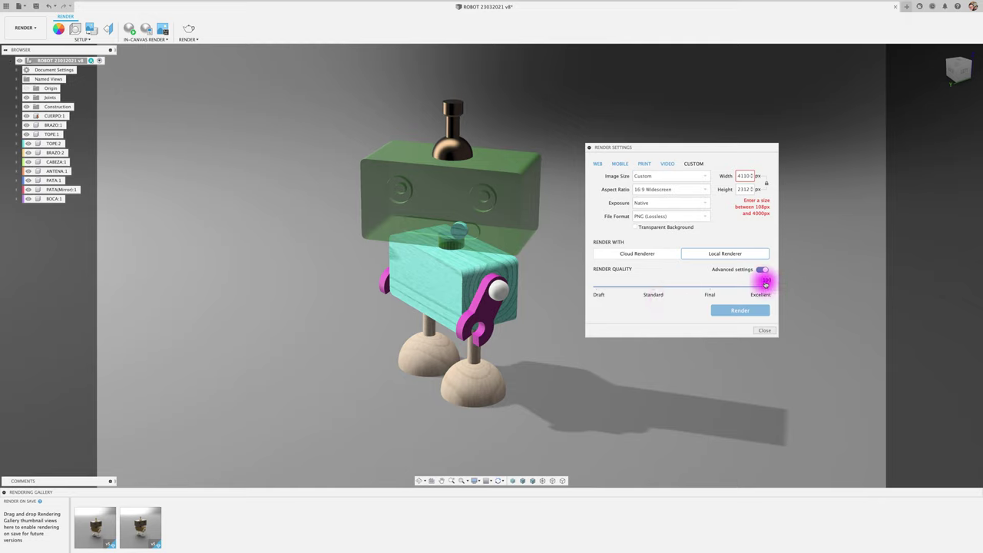
left_click(706, 217)
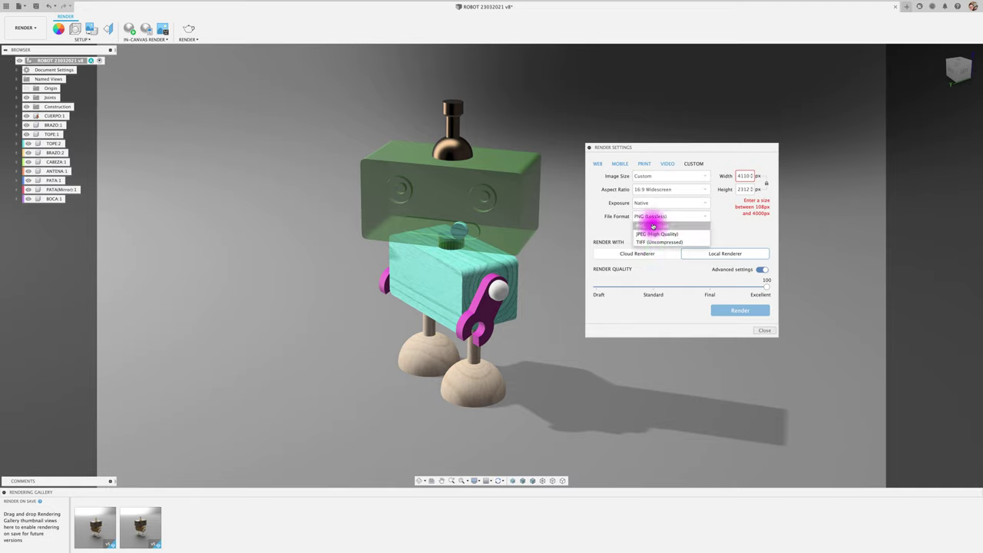
left_click(655, 243)
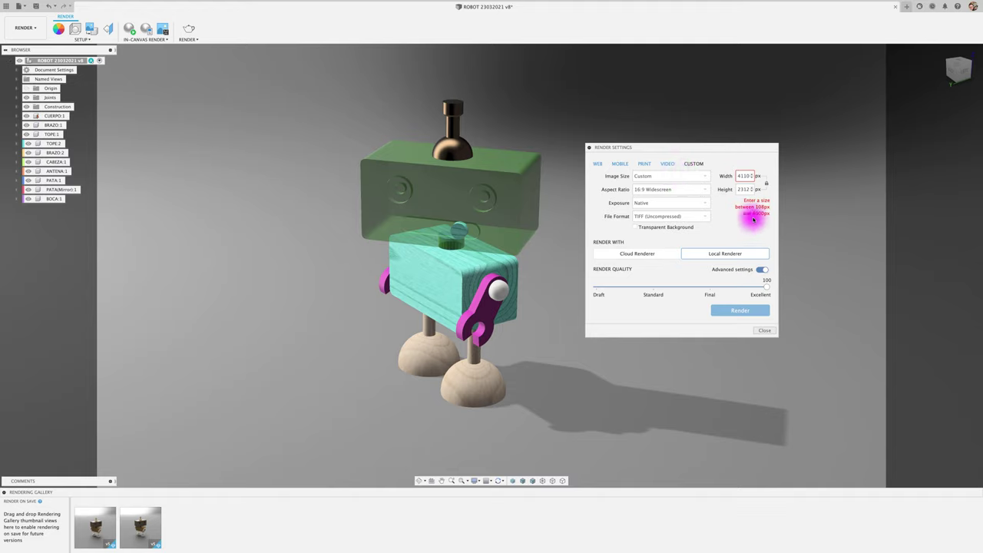
Set the image size to 2048x1536 instead of 1600x1200 and start the local TIFF render
left_click(695, 176)
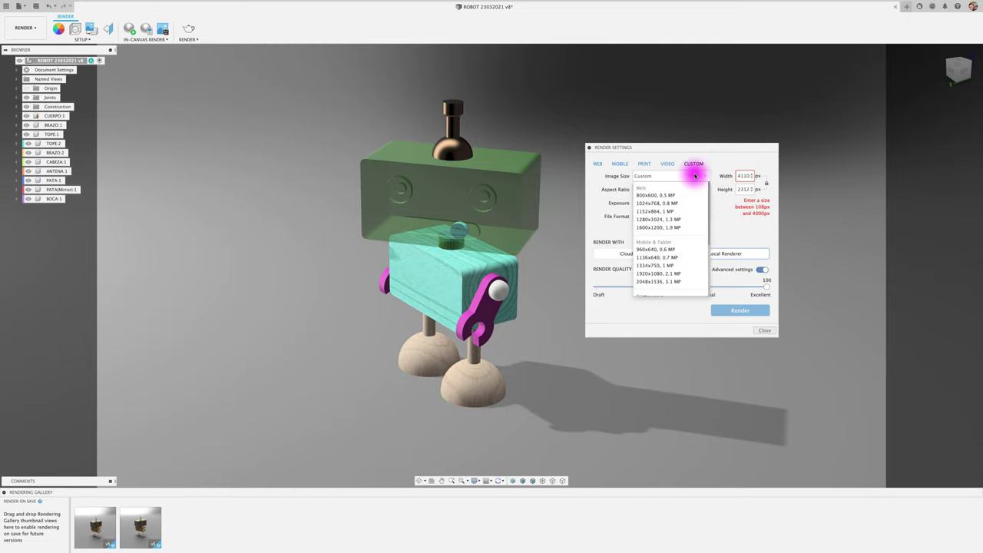
left_click(683, 226)
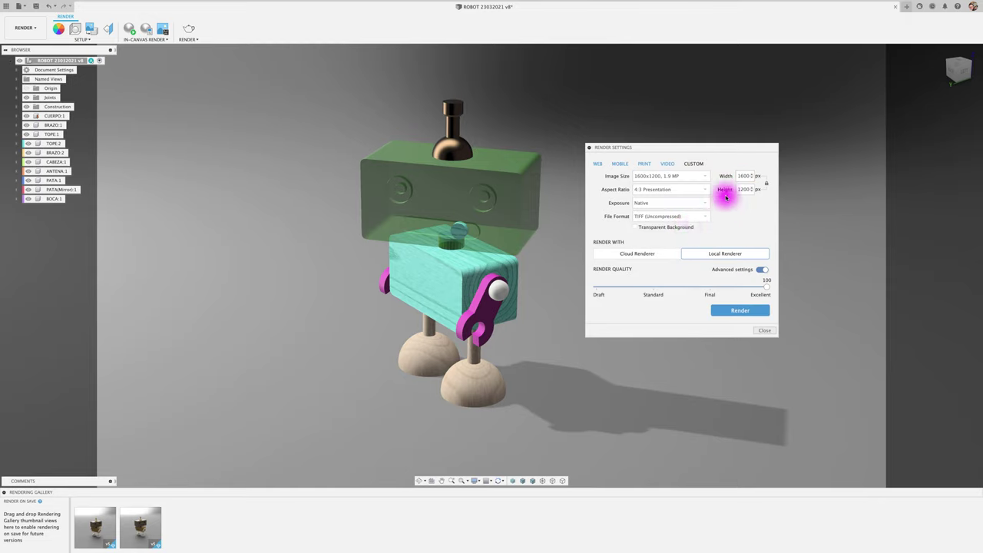
left_click(701, 175)
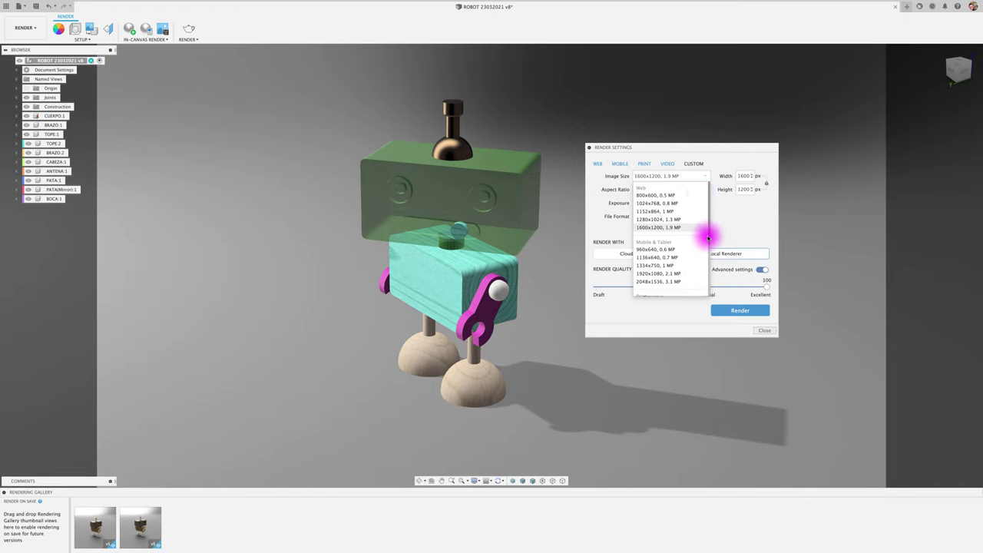
left_click(670, 281)
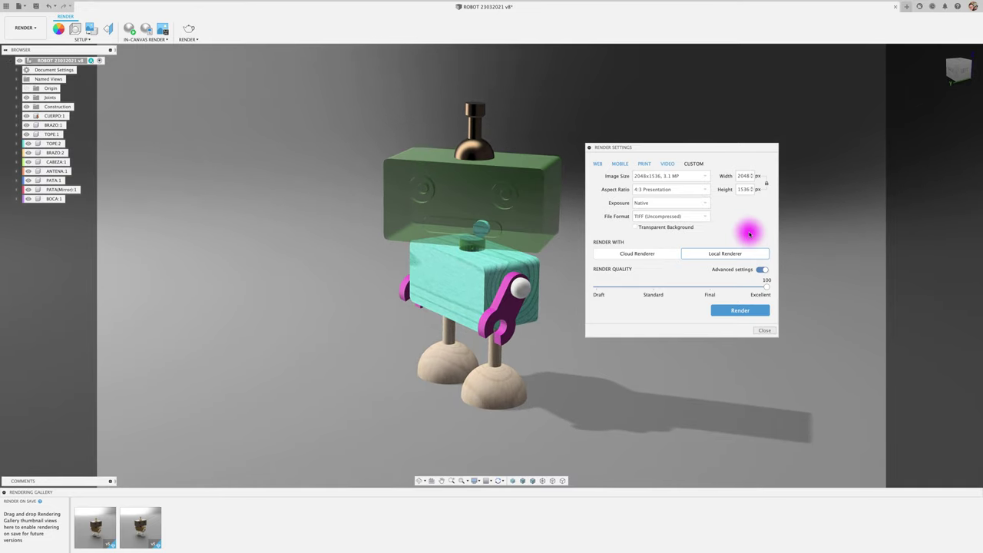
left_click(746, 312)
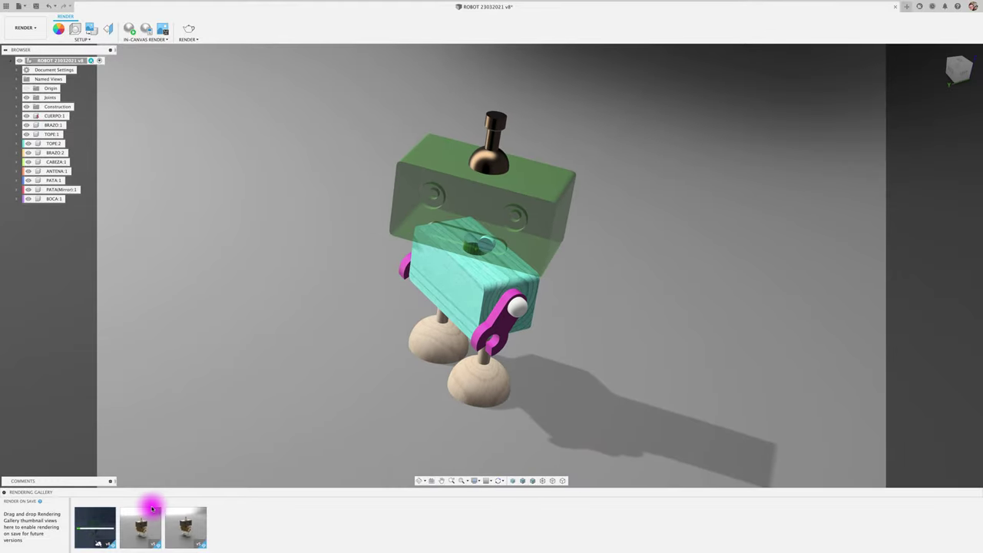
left_click(149, 505)
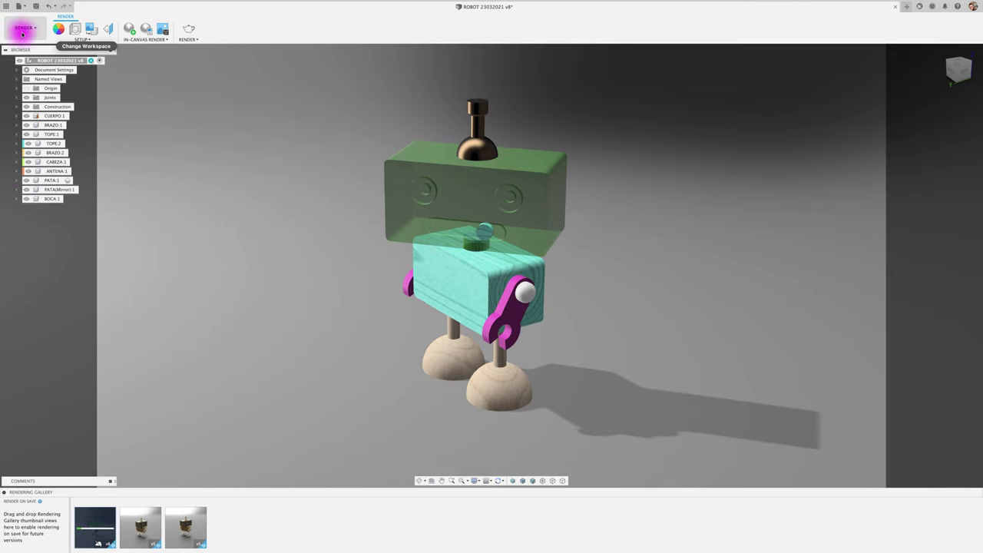
left_click(24, 27)
left_click(42, 49)
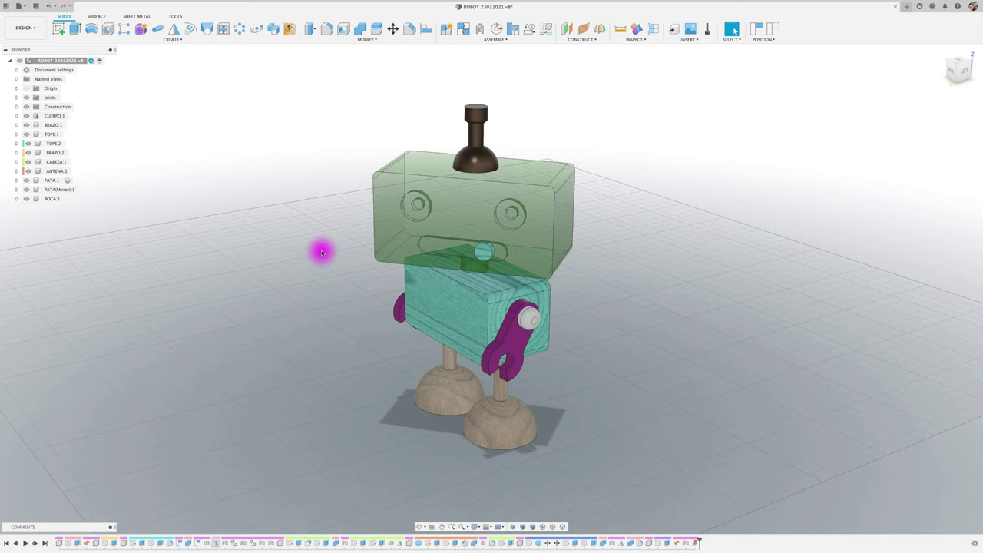
left_click(24, 28)
left_click(28, 70)
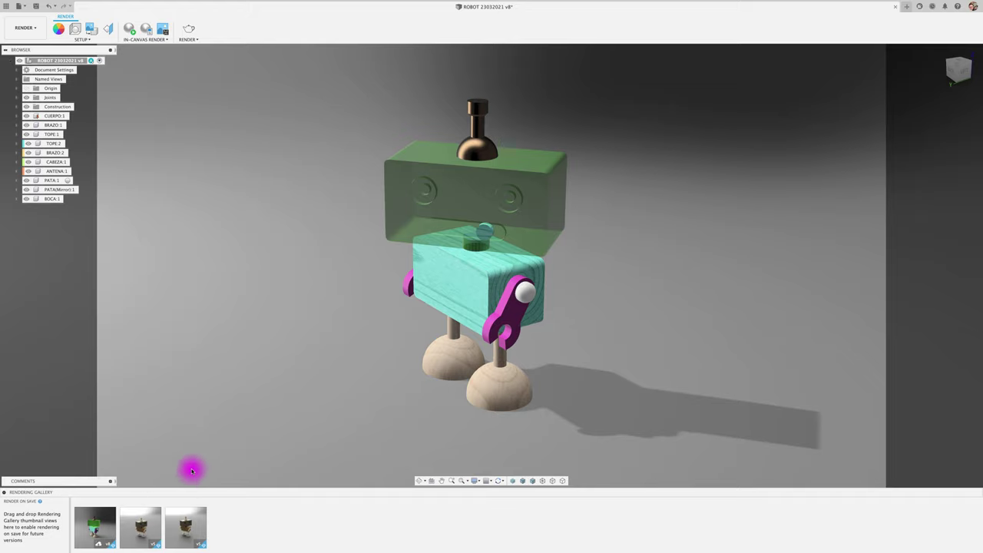
Download the finished render from the gallery to the Desktop, close the gallery, and show all spaces
double_click(98, 528)
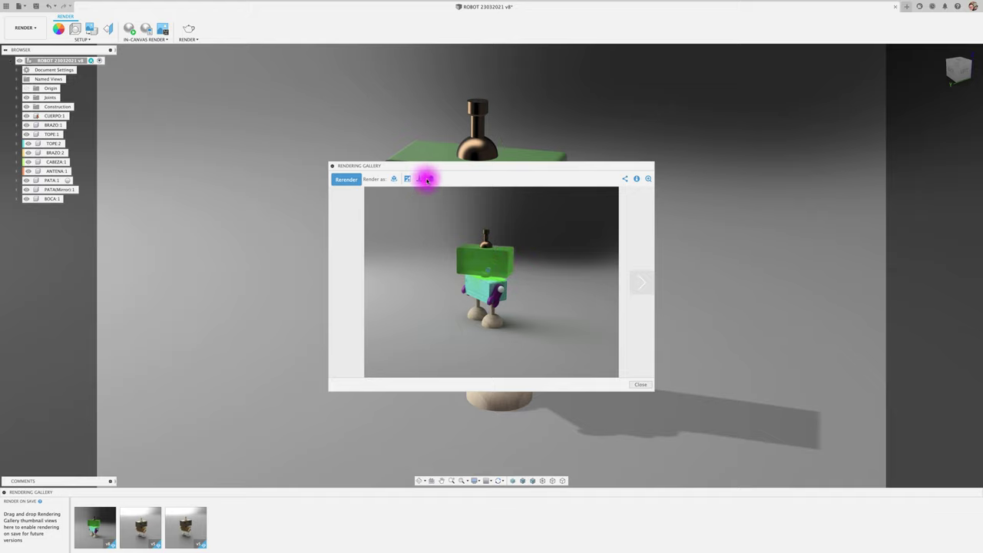
left_click_drag(439, 166, 426, 161)
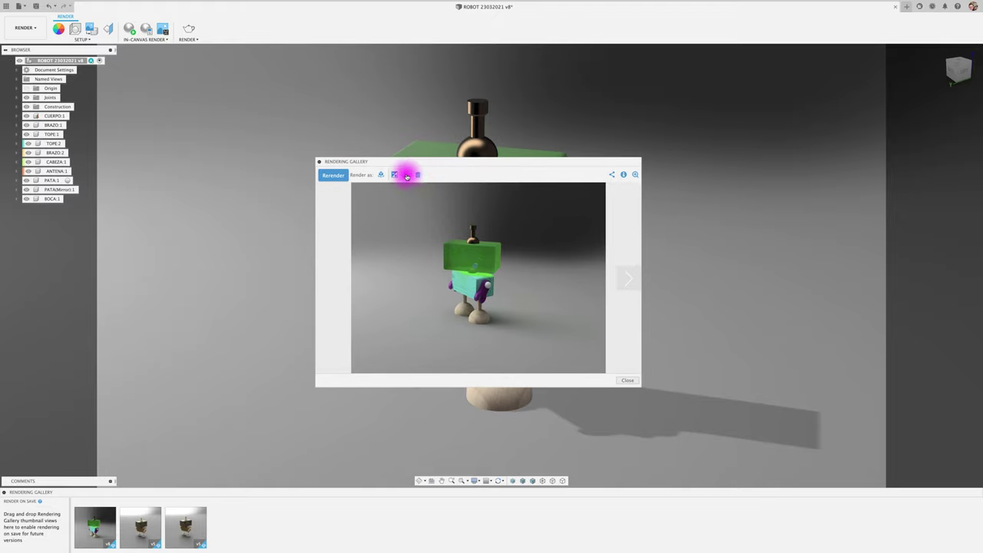
left_click(407, 175)
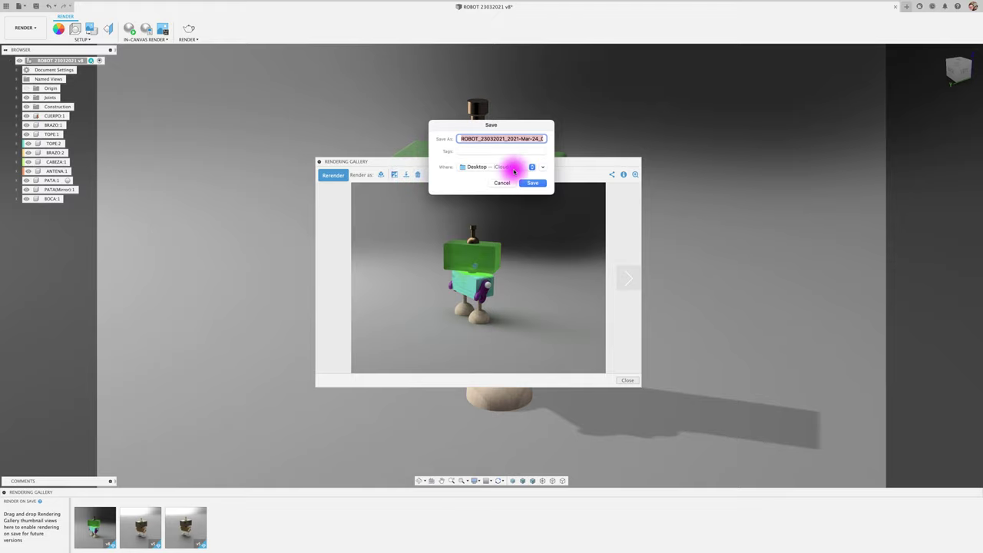
left_click(533, 183)
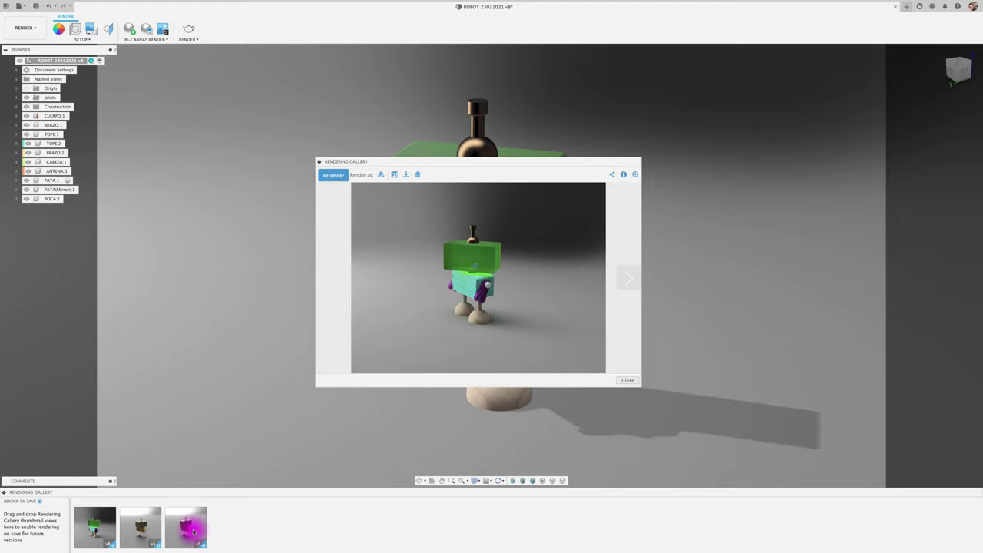
left_click(627, 380)
key("ctrl+Up")
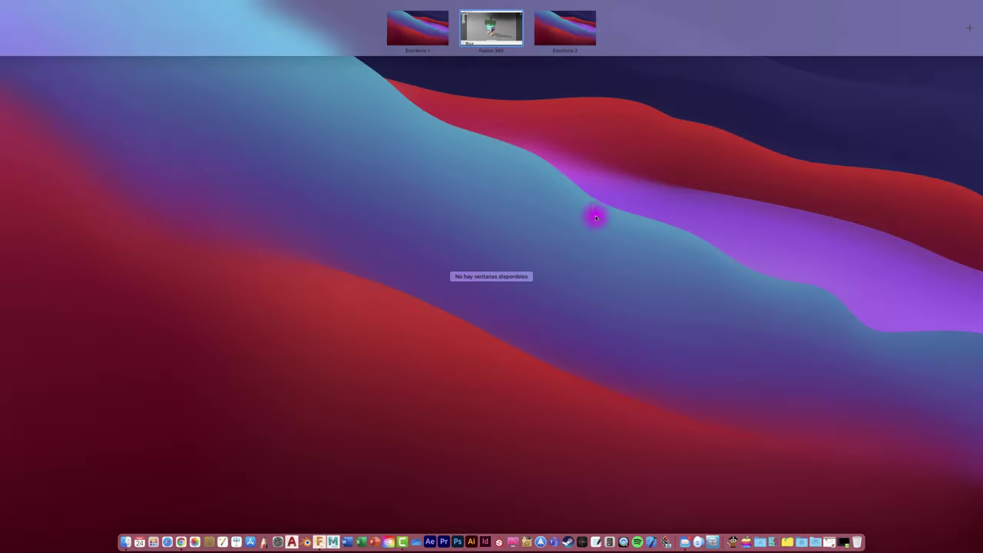
On the empty desktop space, open the ROBOT .tif in Preview, then minimise it
left_click(568, 29)
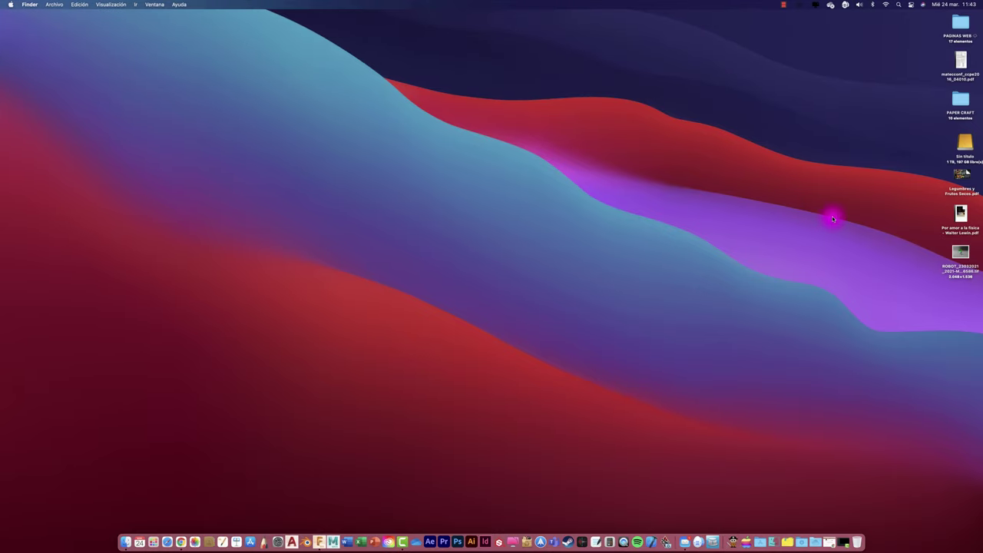
double_click(960, 253)
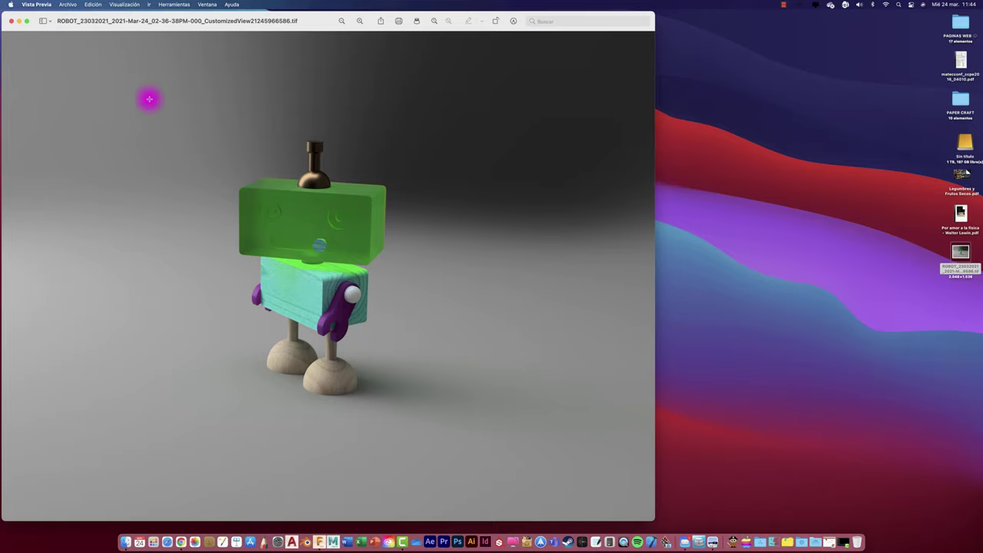
left_click(20, 21)
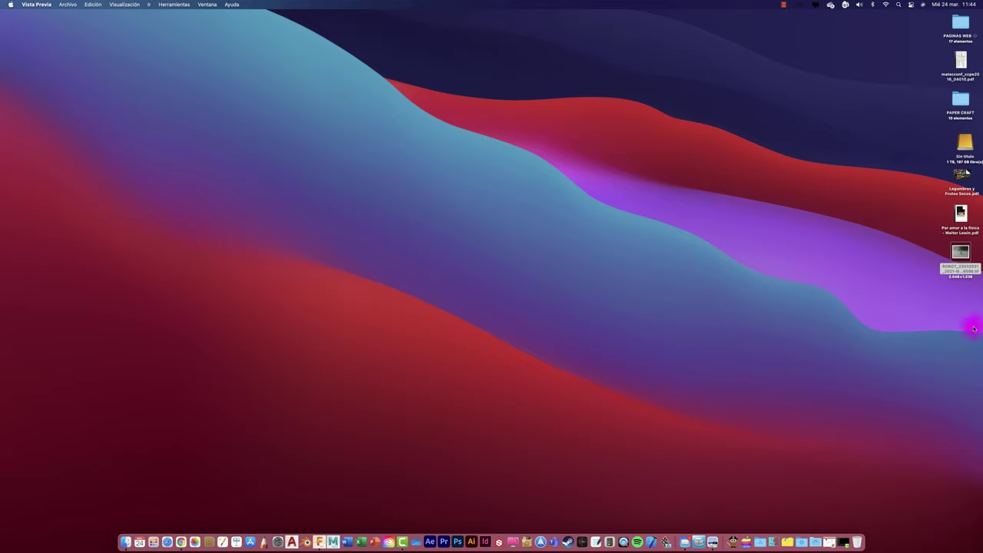
Open the ROBOT .tif from its context menu with Adobe Photoshop 2020
right_click(960, 257)
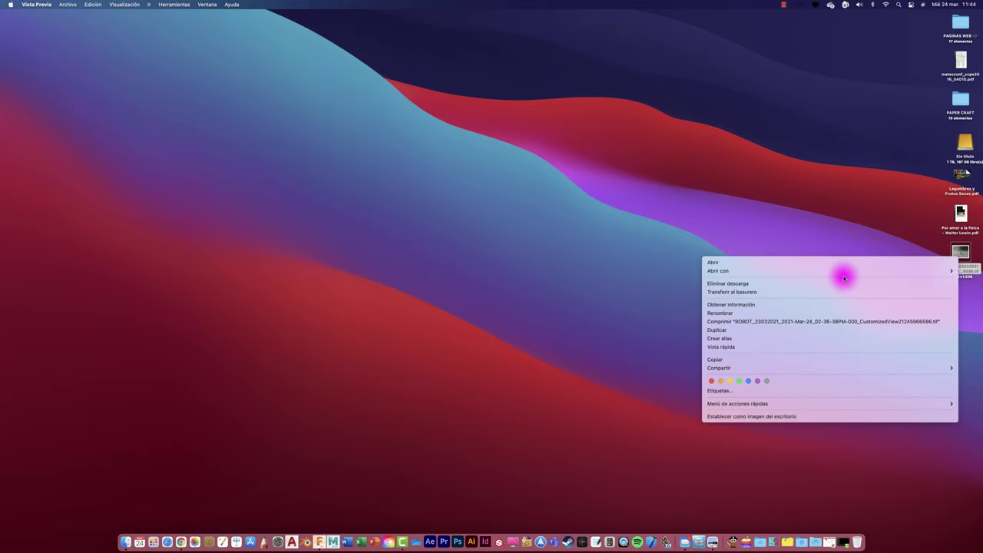
mouse_move(718, 270)
left_click(650, 292)
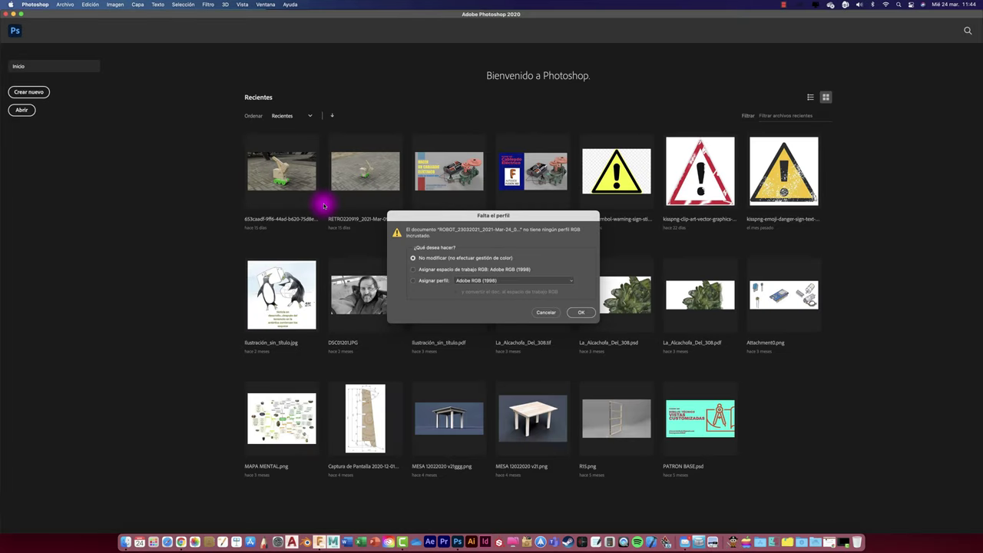
Open the render without colour management and apply Color automático and Contraste automático
left_click(581, 311)
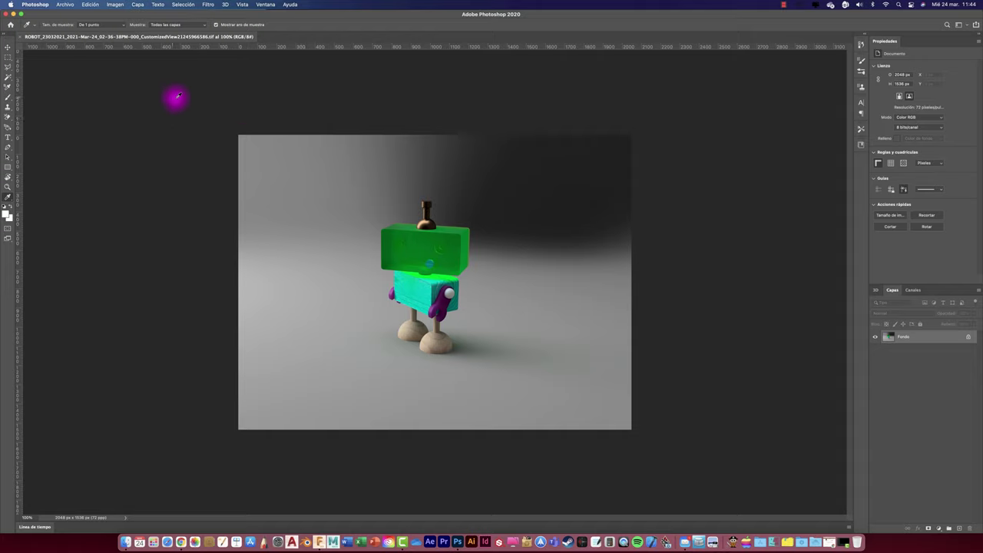
left_click(117, 6)
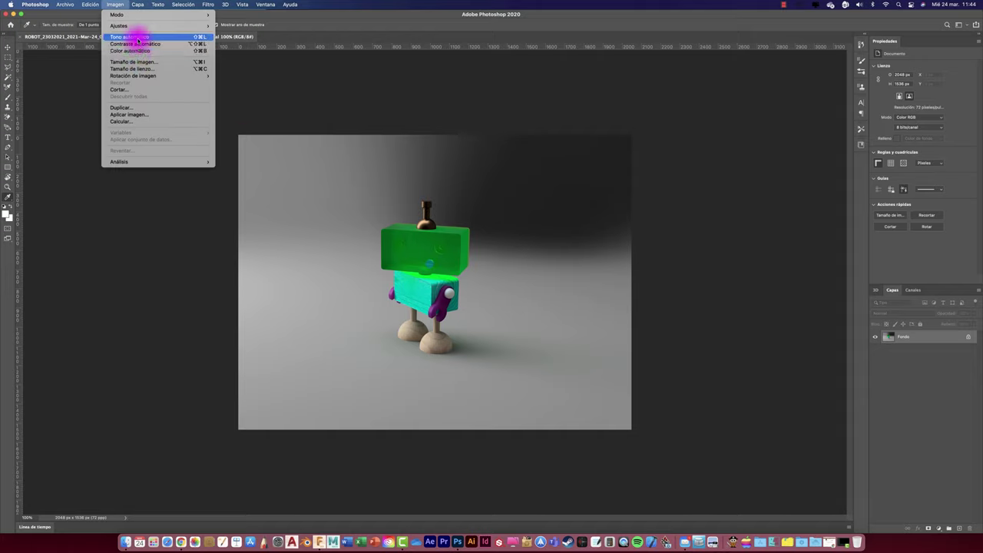
left_click(141, 52)
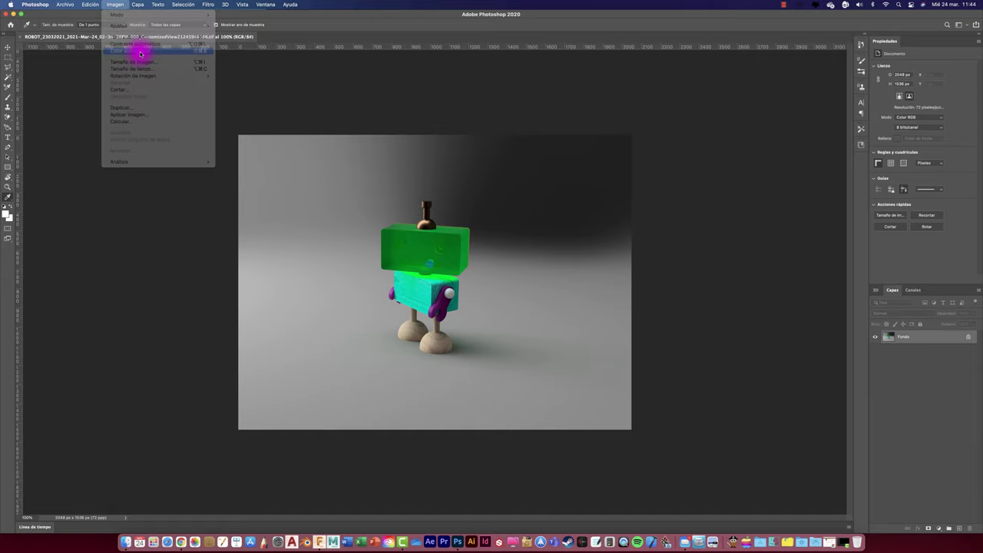
left_click(115, 6)
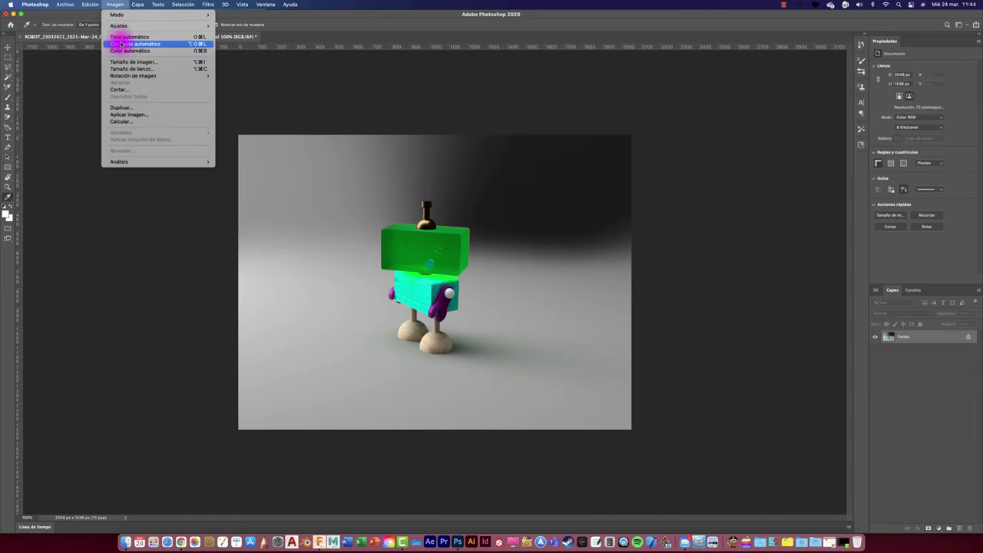
left_click(123, 43)
Increase the contrast in Imagen > Ajustes > Brillo/contraste and confirm
left_click(115, 5)
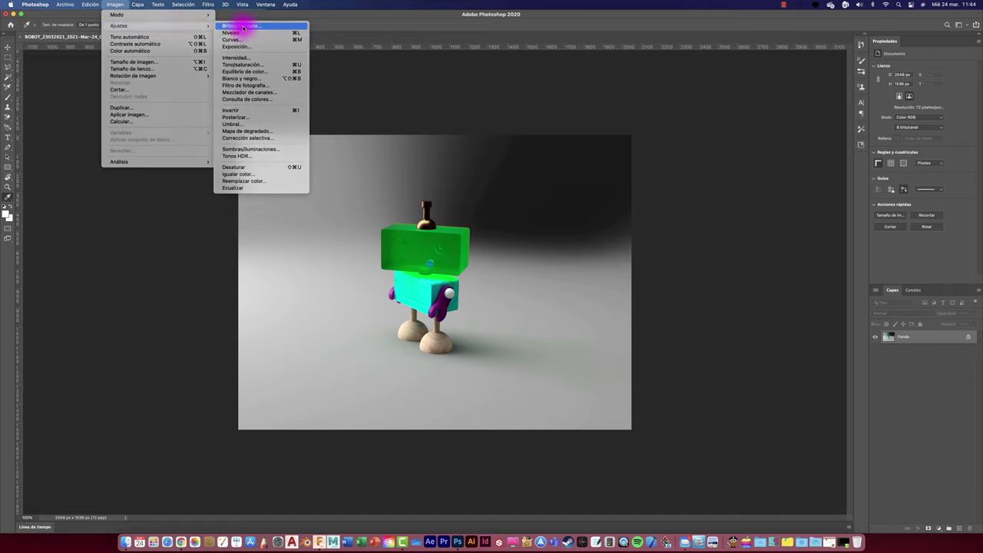
left_click(244, 27)
mouse_move(543, 170)
left_mouse_down()
mouse_move(554, 169)
mouse_move(535, 153)
left_mouse_up()
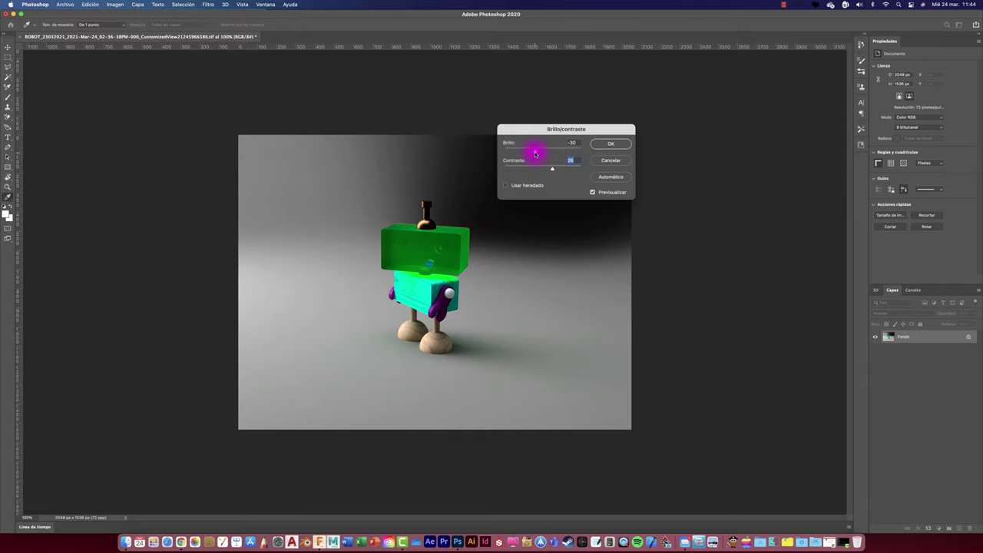
left_click(612, 146)
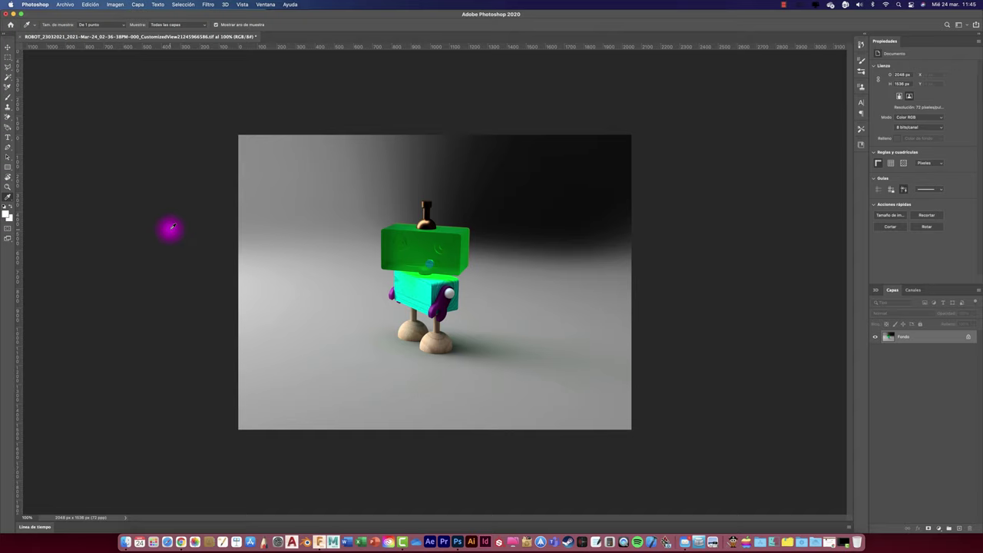
Save and close the adjusted Photoshop document, then view the ROBOT .tif full screen in Preview
left_click(12, 14)
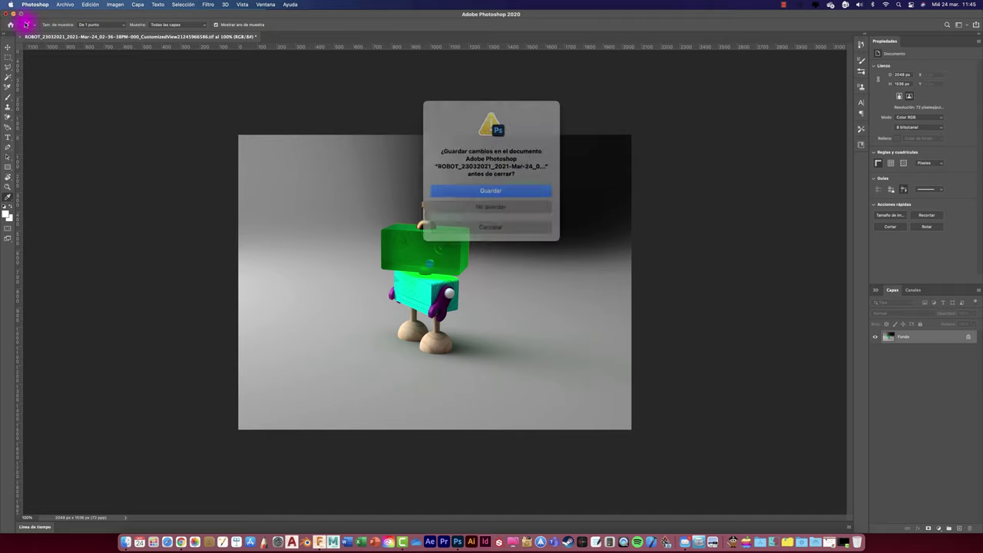
left_click(497, 191)
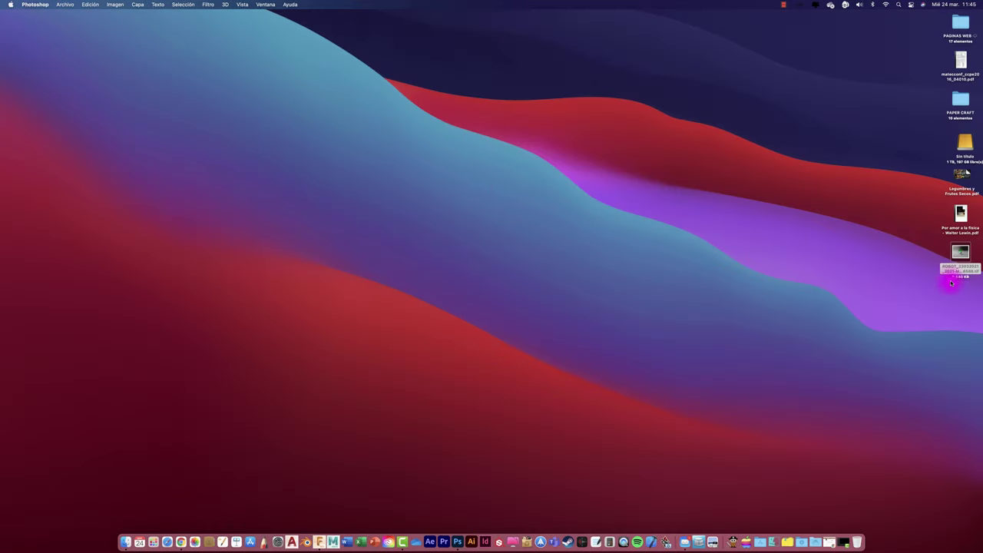
double_click(960, 253)
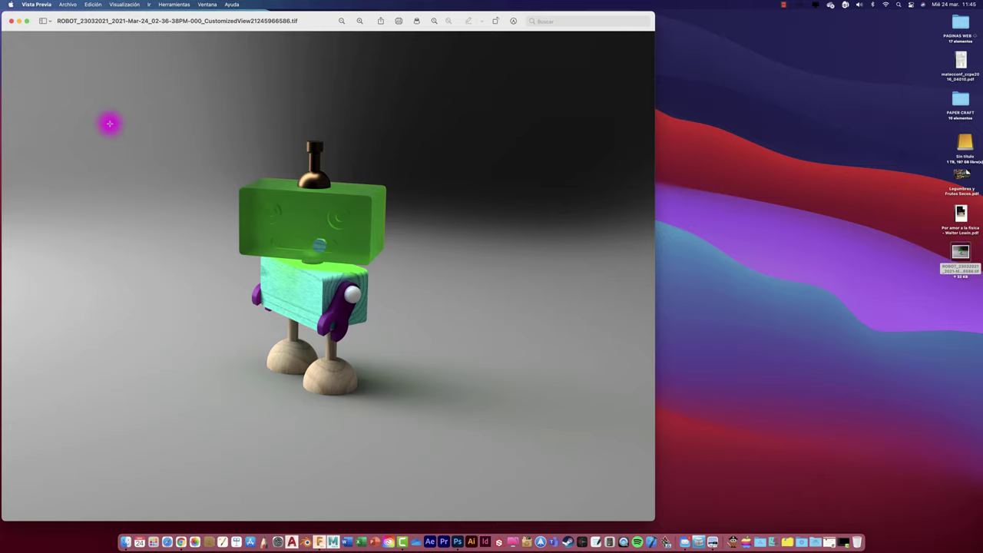
left_click(26, 21)
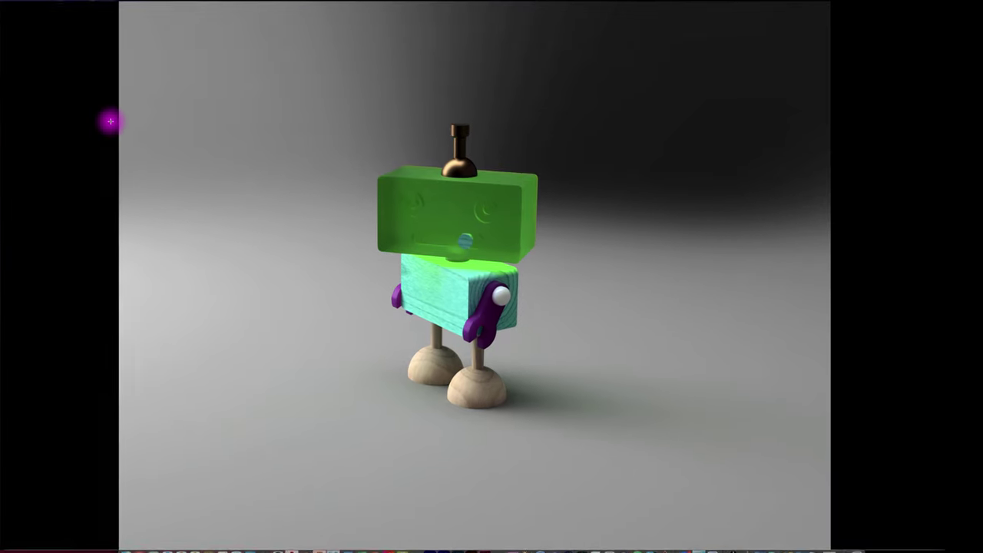